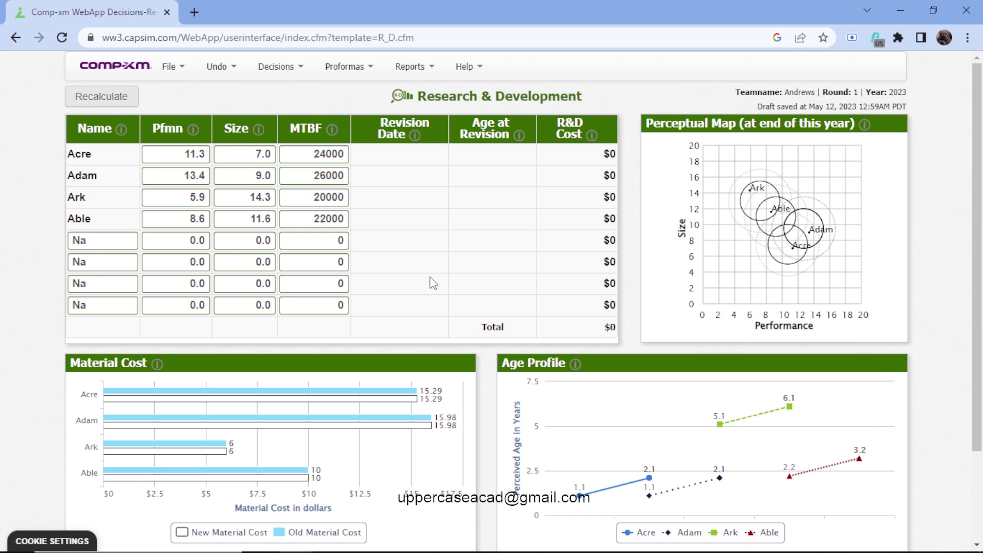
Open the Reports menu to see the reports available for this round.
{"action": "left_click", "coordinate": [422, 76]}
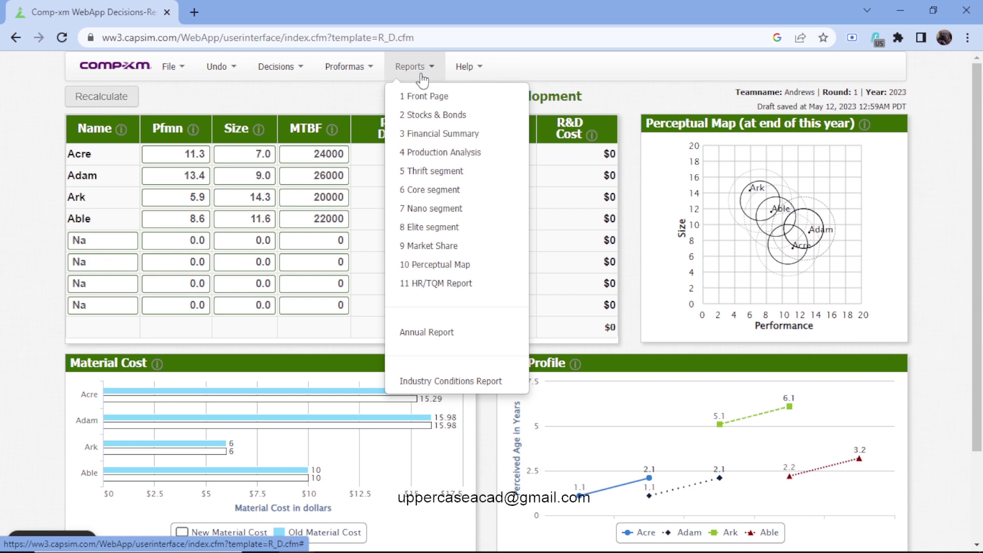
Open the Thrift segment analysis and read down to the Core segment's buying criteria.
{"action": "left_click", "coordinate": [456, 170]}
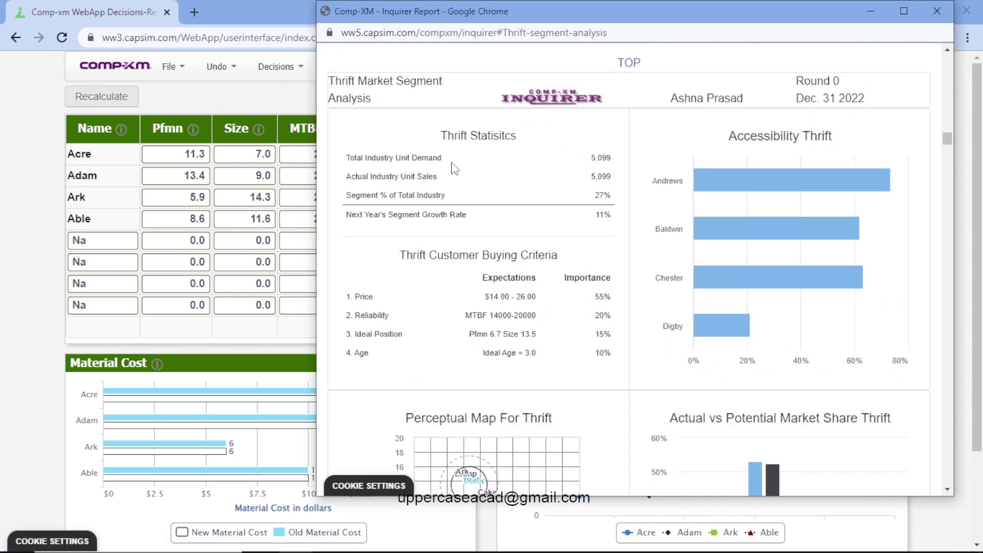
{"action": "scroll", "coordinate": [456, 169], "scroll_direction": "down", "scroll_amount": 2}
{"action": "scroll", "coordinate": [454, 169], "scroll_direction": "down", "scroll_amount": 3}
{"action": "scroll", "coordinate": [455, 169], "scroll_direction": "up", "scroll_amount": 5}
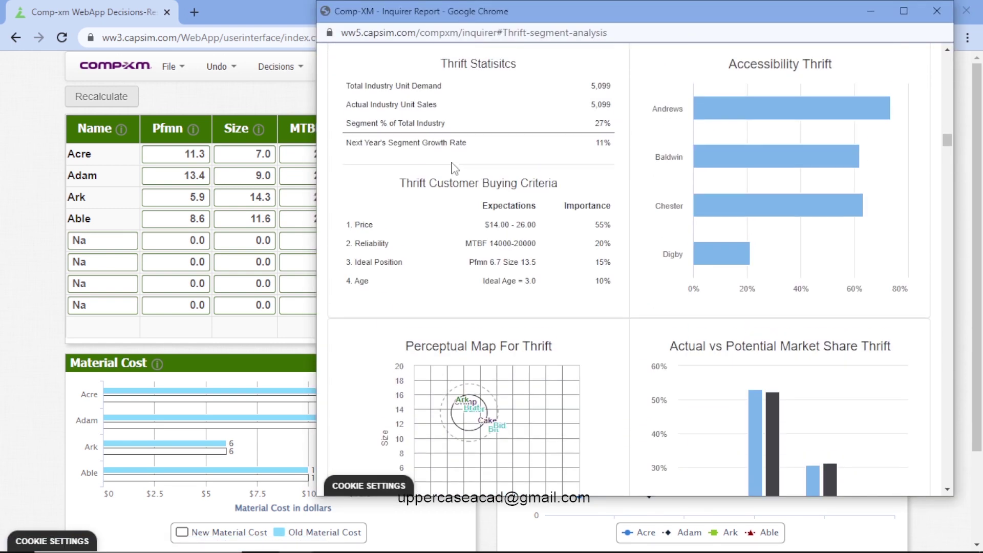
{"action": "scroll", "coordinate": [454, 169], "scroll_direction": "down", "scroll_amount": 3}
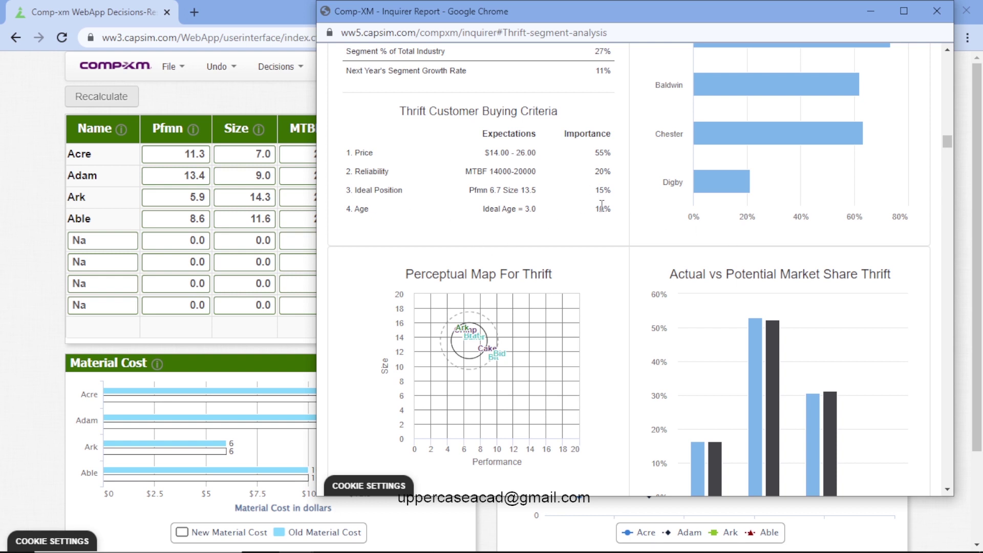
{"action": "scroll", "coordinate": [603, 204], "scroll_direction": "down", "scroll_amount": 8}
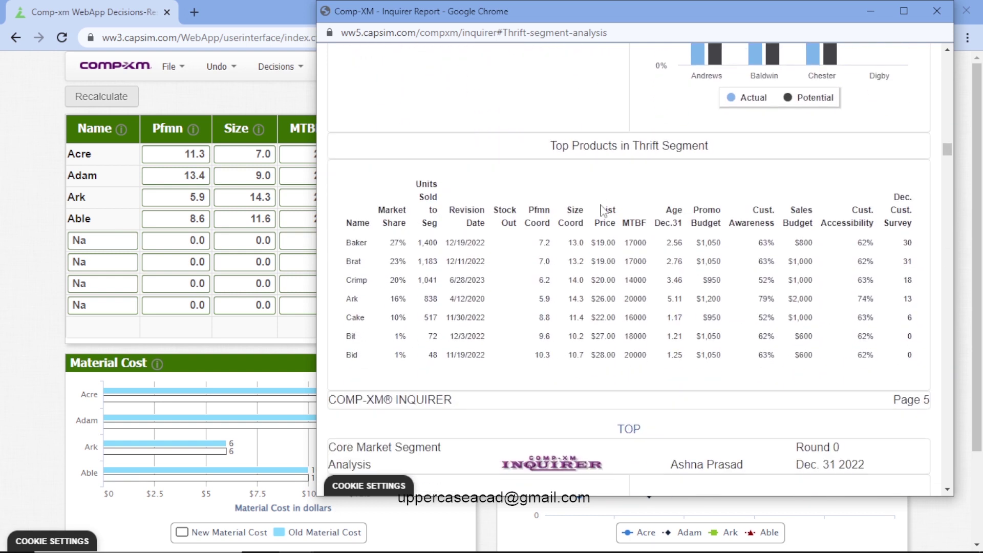
{"action": "scroll", "coordinate": [603, 210], "scroll_direction": "down", "scroll_amount": 8}
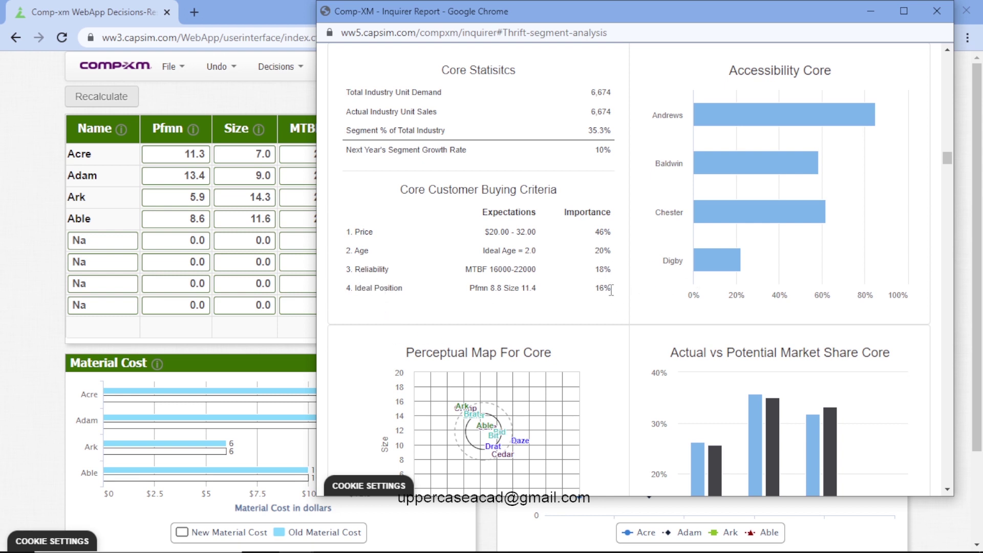
Read through the Nano and Elite segment statistics, then go back to the R&D decisions page.
{"action": "scroll", "coordinate": [611, 290], "scroll_direction": "down", "scroll_amount": 15}
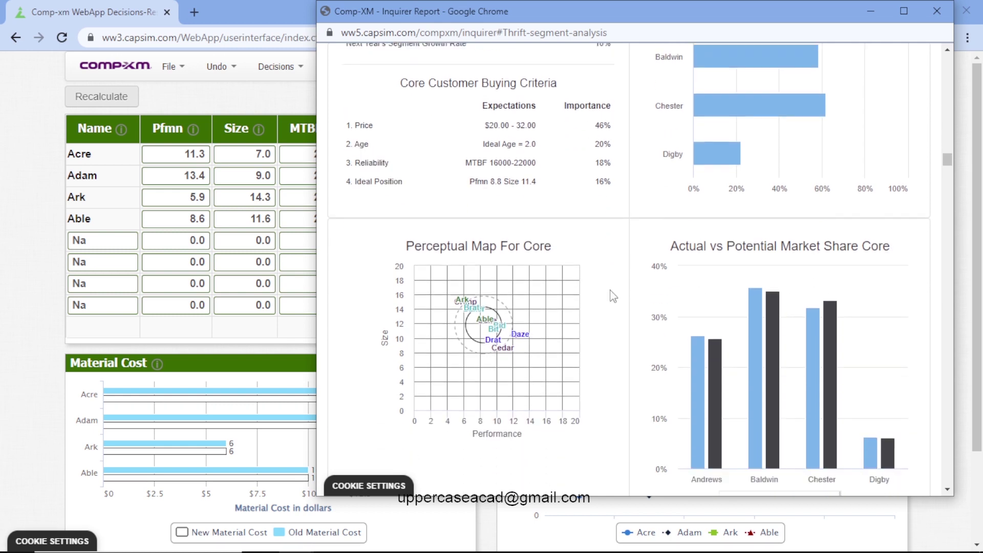
{"action": "scroll", "coordinate": [612, 296], "scroll_direction": "down", "scroll_amount": 3}
{"action": "scroll", "coordinate": [612, 296], "scroll_direction": "down", "scroll_amount": 1}
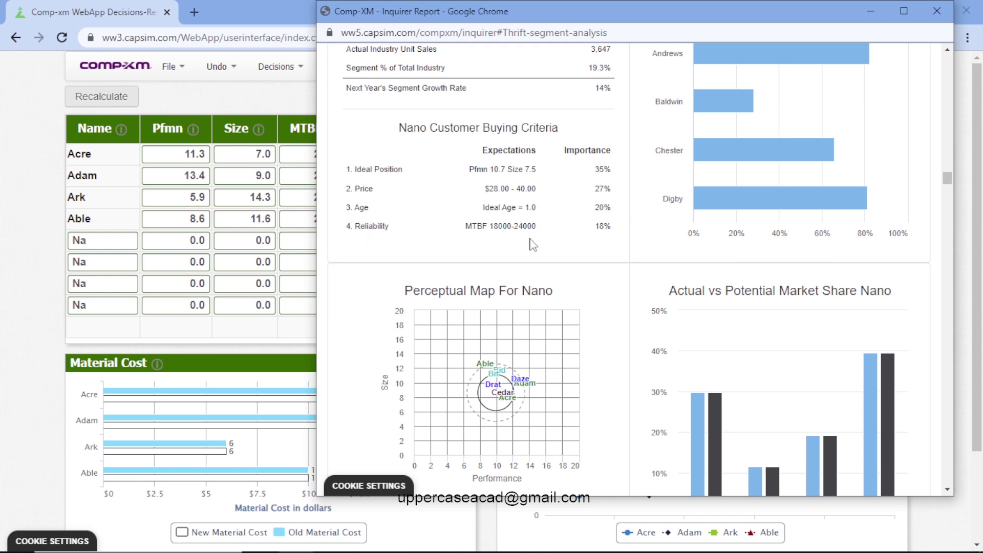
{"action": "scroll", "coordinate": [605, 237], "scroll_direction": "down", "scroll_amount": 15}
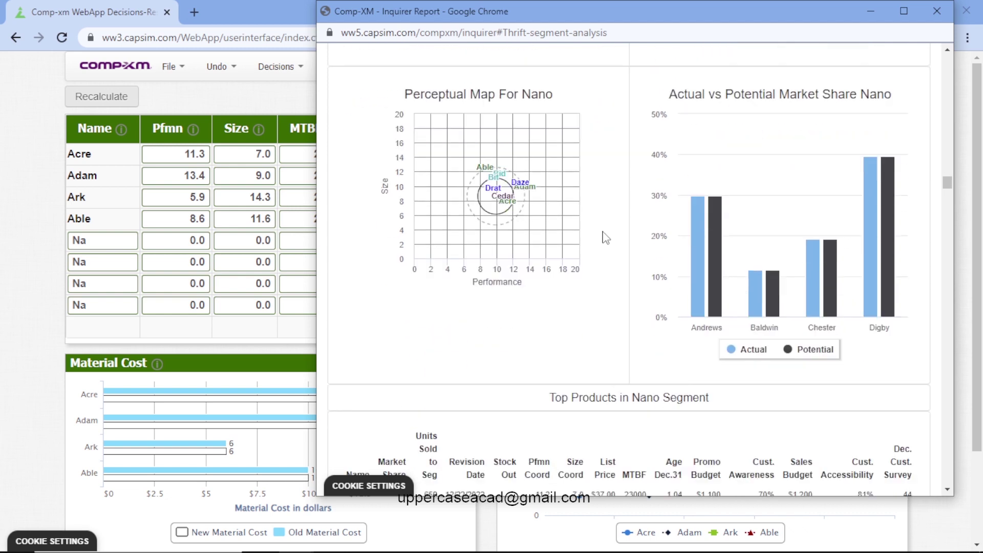
{"action": "scroll", "coordinate": [604, 237], "scroll_direction": "down", "scroll_amount": 1}
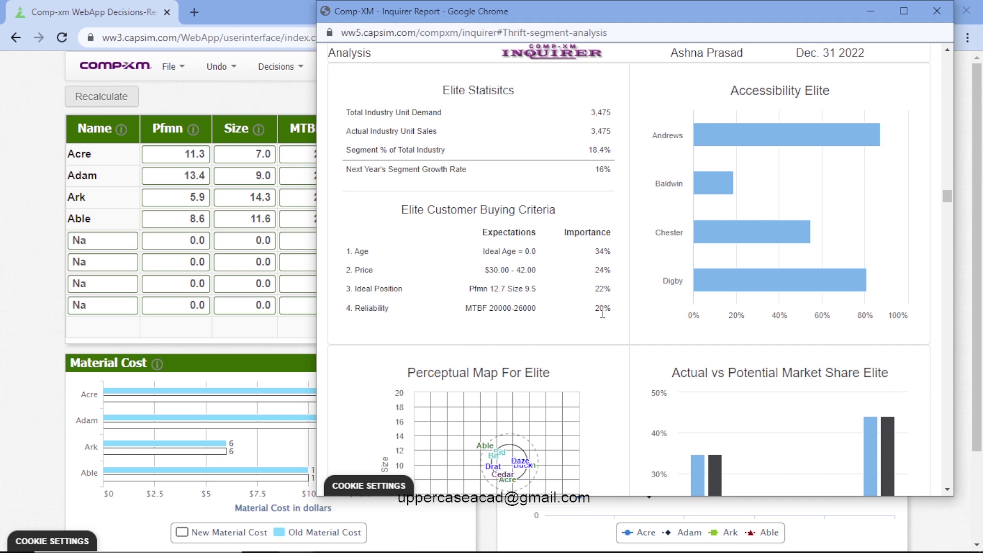
{"action": "left_click", "coordinate": [9, 187]}
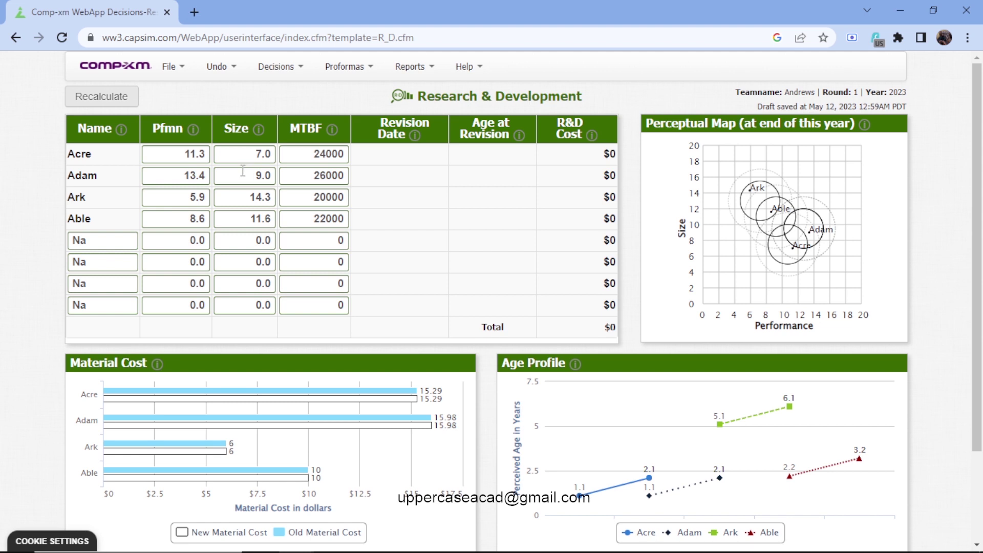
Set Acre's performance to 12.2 and size to 6.2.
{"action": "left_click", "coordinate": [207, 154]}
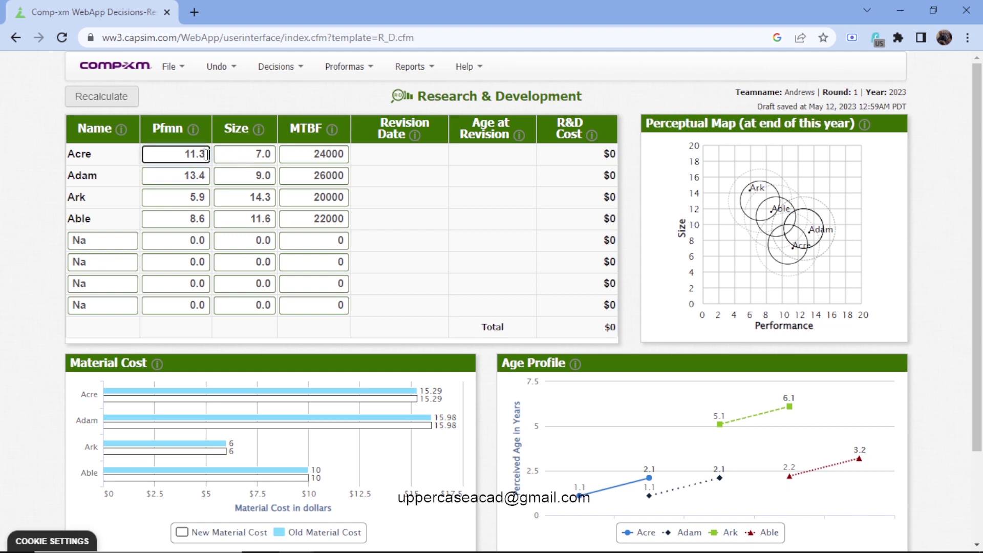
{"action": "key", "text": "BackSpace"}
{"action": "key", "text": "BackSpace"}
{"action": "key", "text": "BackSpace"}
{"action": "key", "text": "BackSpace"}
{"action": "type", "text": "12."}
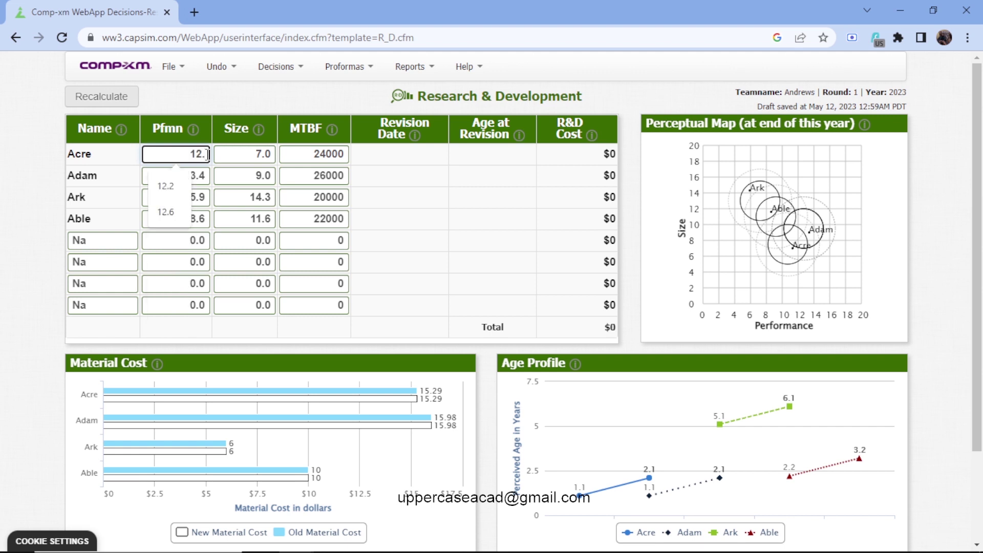
{"action": "type", "text": "2"}
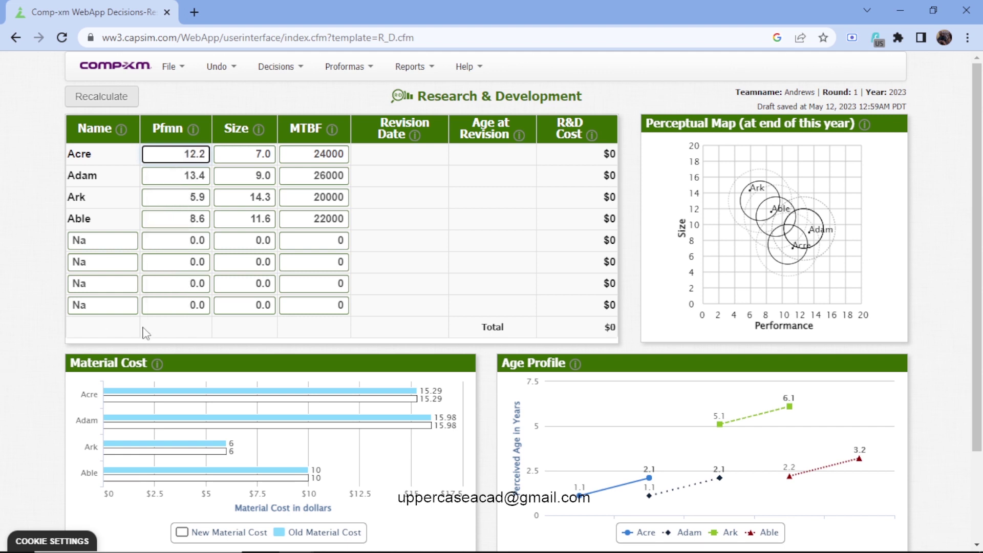
{"action": "left_click", "coordinate": [273, 153]}
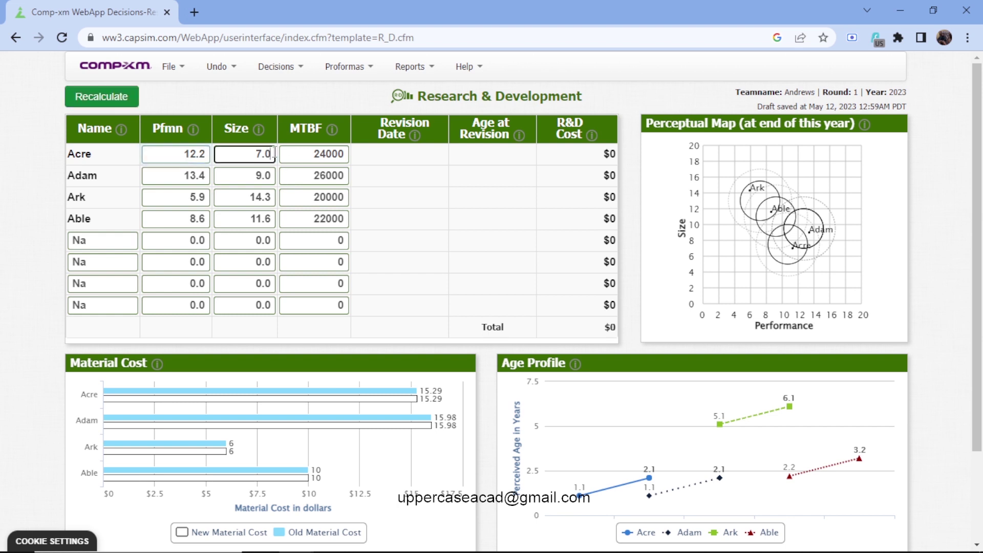
{"action": "key", "text": "BackSpace"}
{"action": "key", "text": "BackSpace"}
{"action": "key", "text": "BackSpace"}
{"action": "type", "text": "6.2"}
Set Adam's performance to 14.2 and size to 8.1.
{"action": "left_click", "coordinate": [204, 176]}
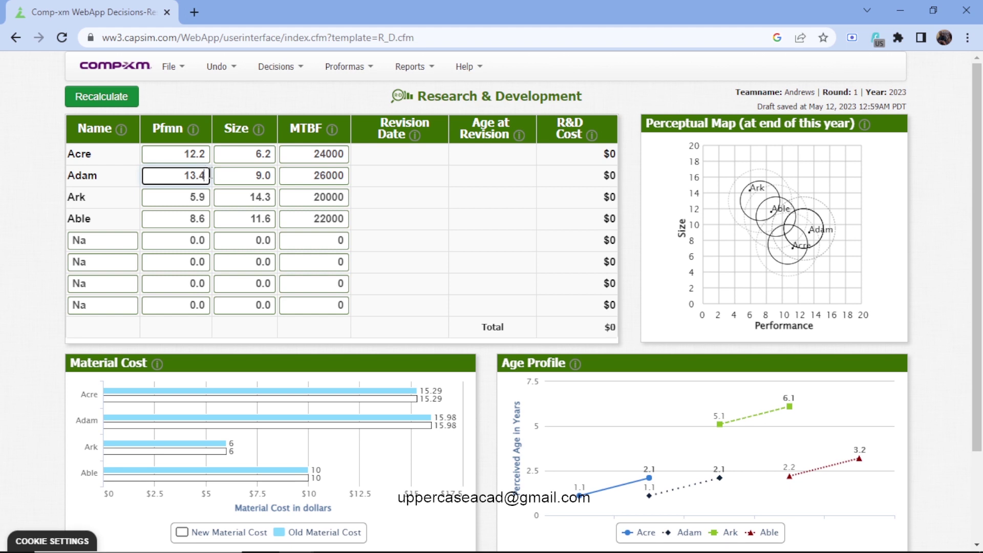
{"action": "key", "text": "BackSpace"}
{"action": "key", "text": "BackSpace"}
{"action": "key", "text": "BackSpace"}
{"action": "key", "text": "BackSpace"}
{"action": "type", "text": "1"}
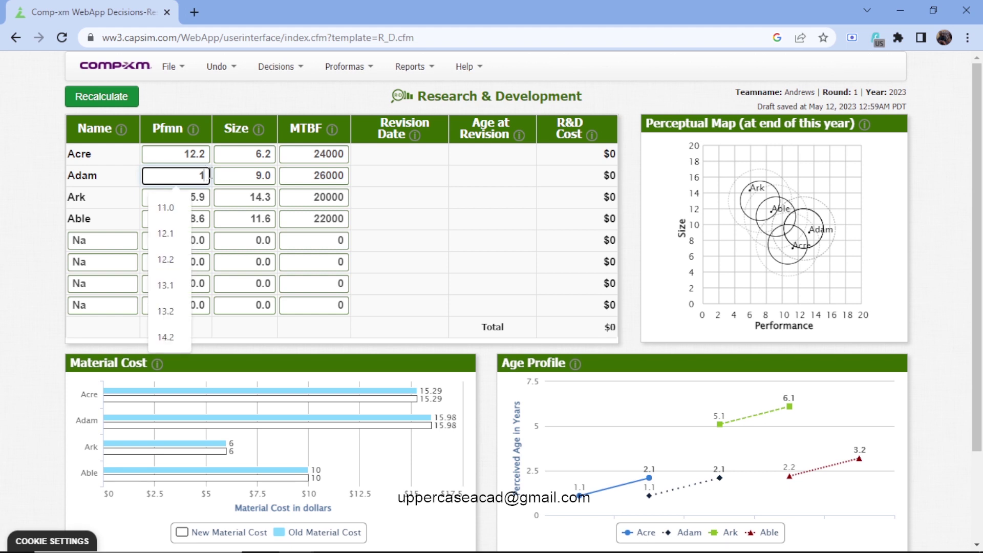
{"action": "type", "text": "4.2"}
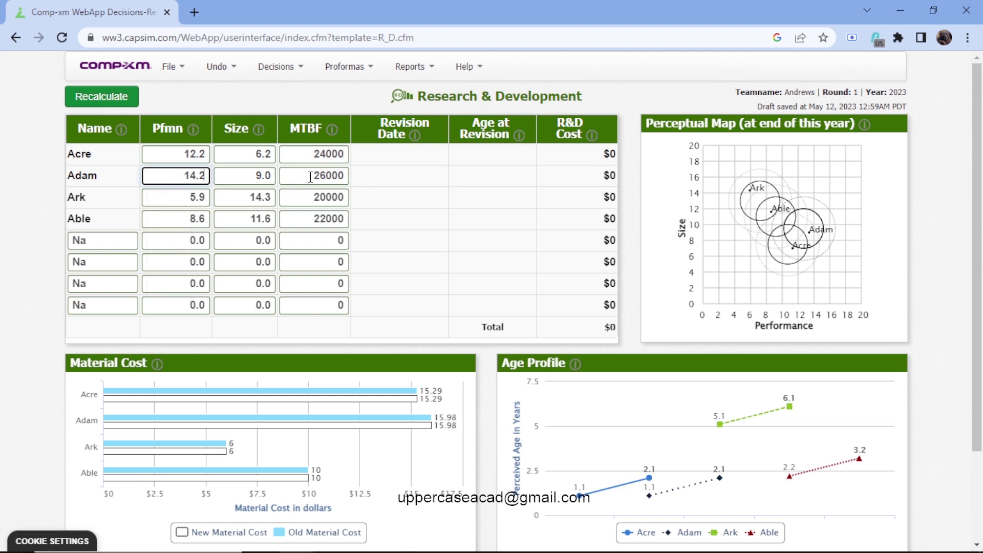
{"action": "left_click", "coordinate": [264, 175]}
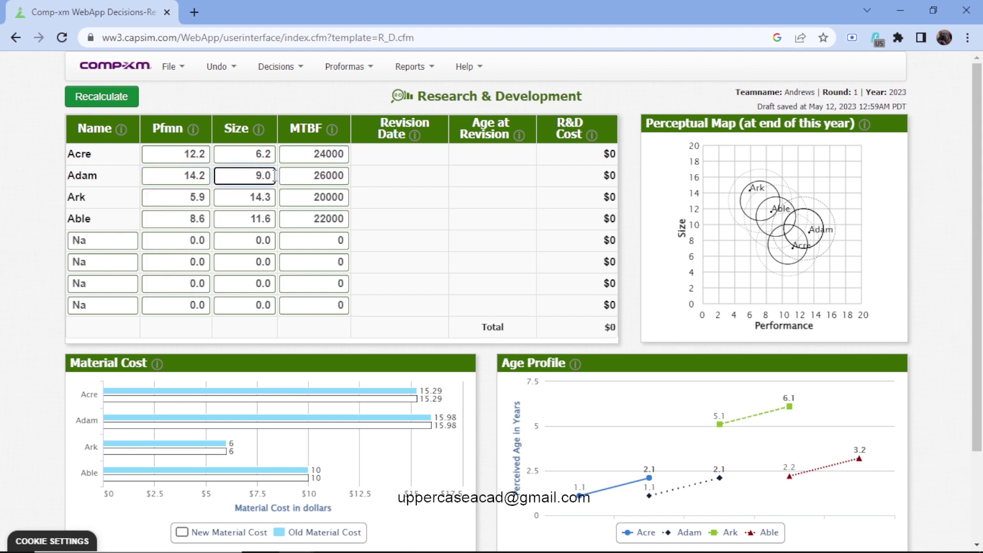
{"action": "key", "text": "BackSpace"}
{"action": "key", "text": "BackSpace"}
{"action": "key", "text": "BackSpace"}
{"action": "type", "text": "8.2"}
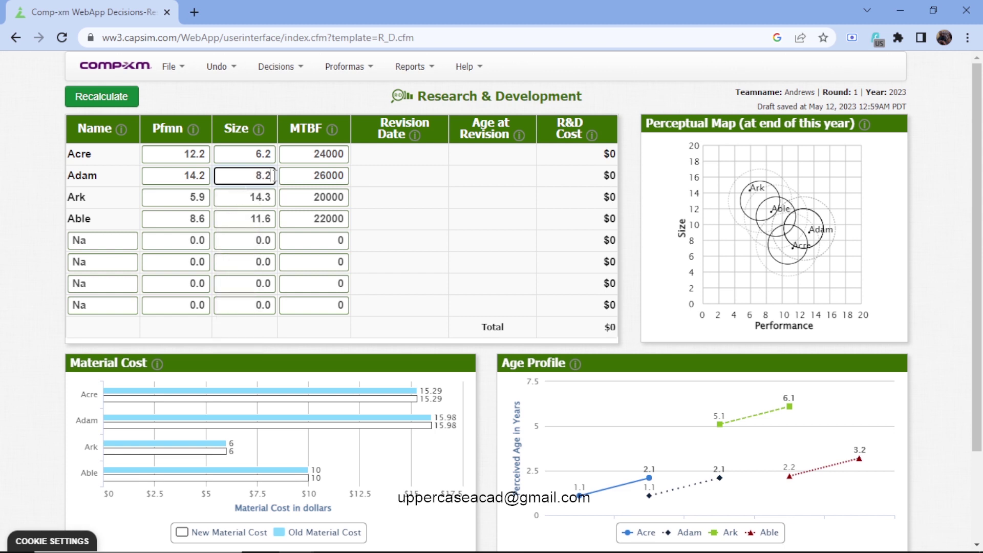
{"action": "key", "text": "BackSpace"}
{"action": "type", "text": "1"}
Set Ark's performance to 6.7 and size to 13.6.
{"action": "left_click", "coordinate": [208, 197]}
{"action": "key", "text": "BackSpace"}
{"action": "key", "text": "BackSpace"}
{"action": "key", "text": "BackSpace"}
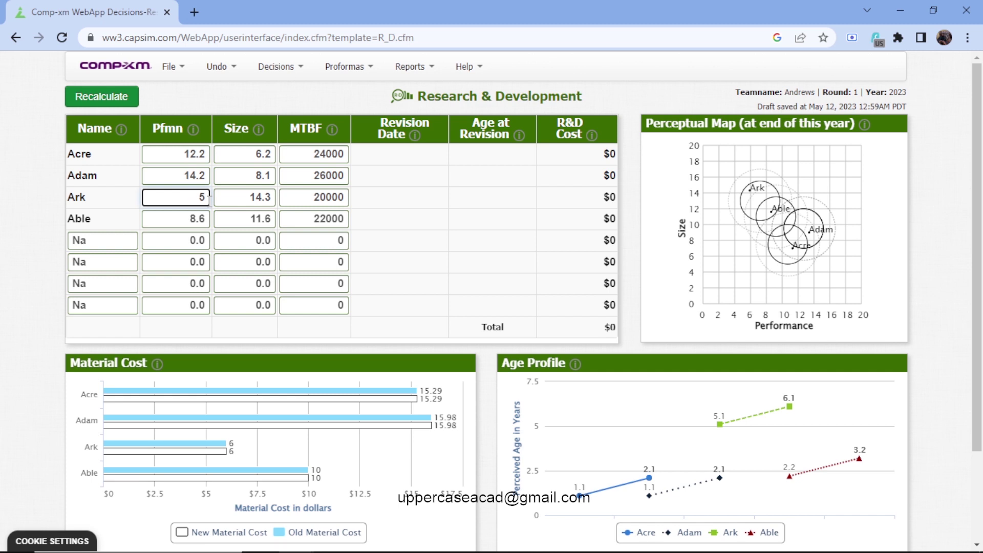
{"action": "type", "text": "6.7"}
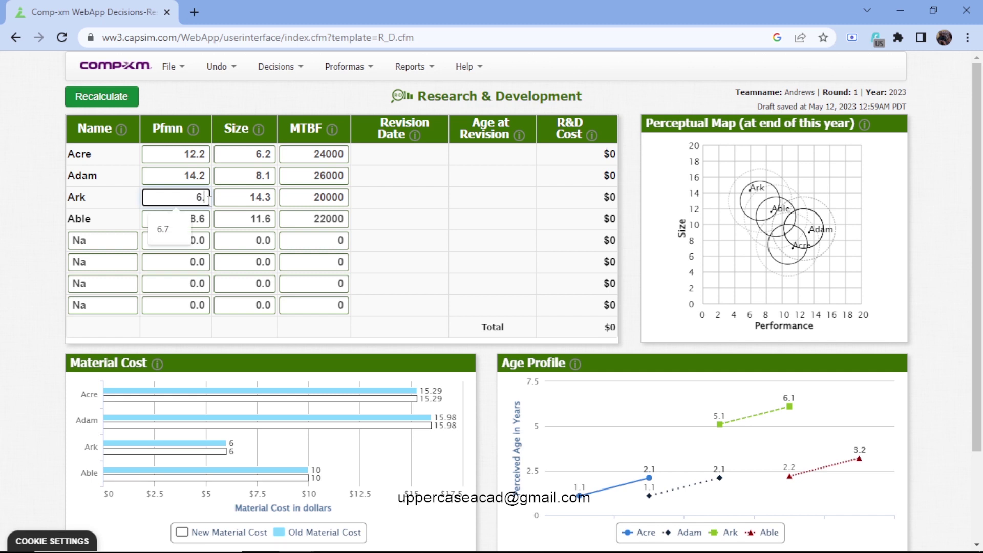
{"action": "left_click", "coordinate": [273, 196]}
{"action": "key", "text": "BackSpace"}
{"action": "key", "text": "BackSpace"}
{"action": "key", "text": "BackSpace"}
{"action": "key", "text": "BackSpace"}
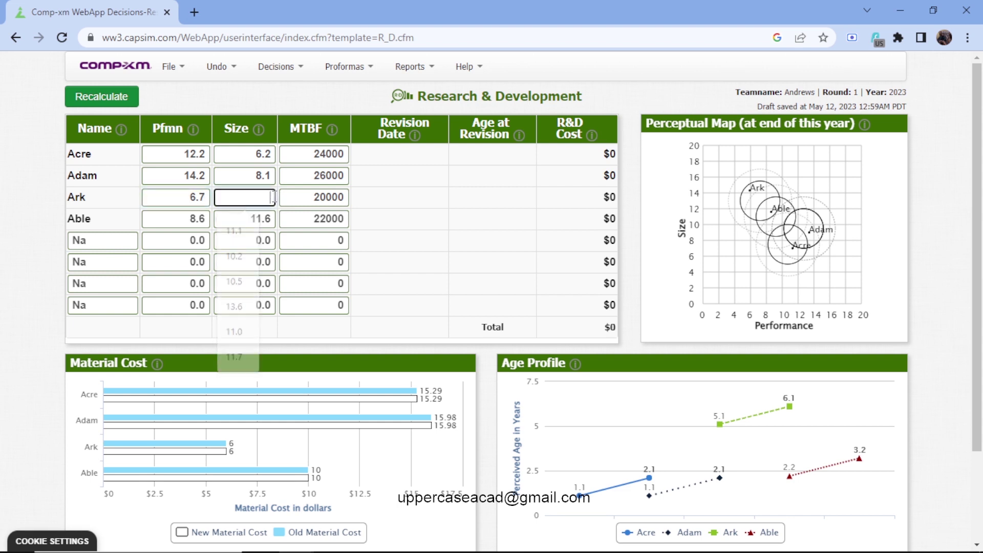
{"action": "type", "text": "13"}
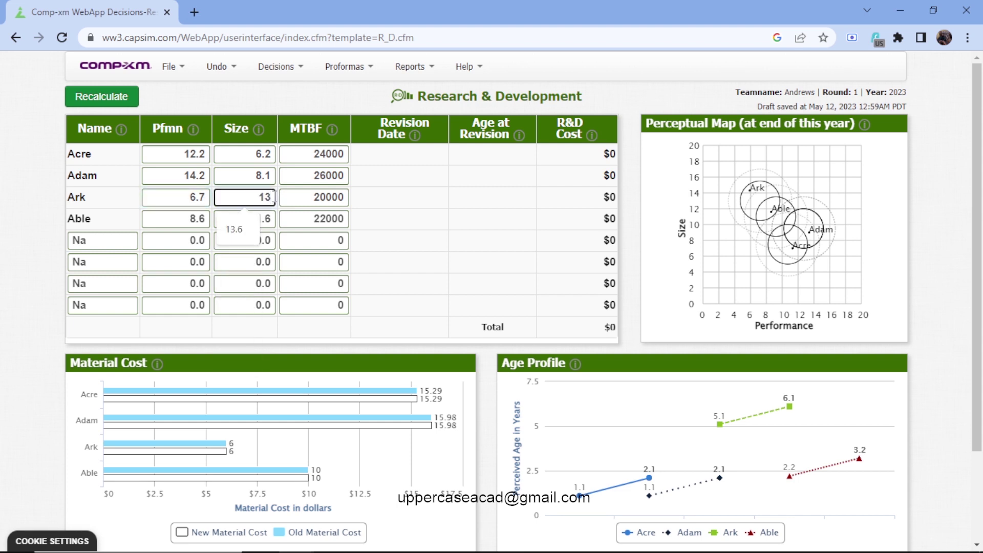
{"action": "type", "text": ".6"}
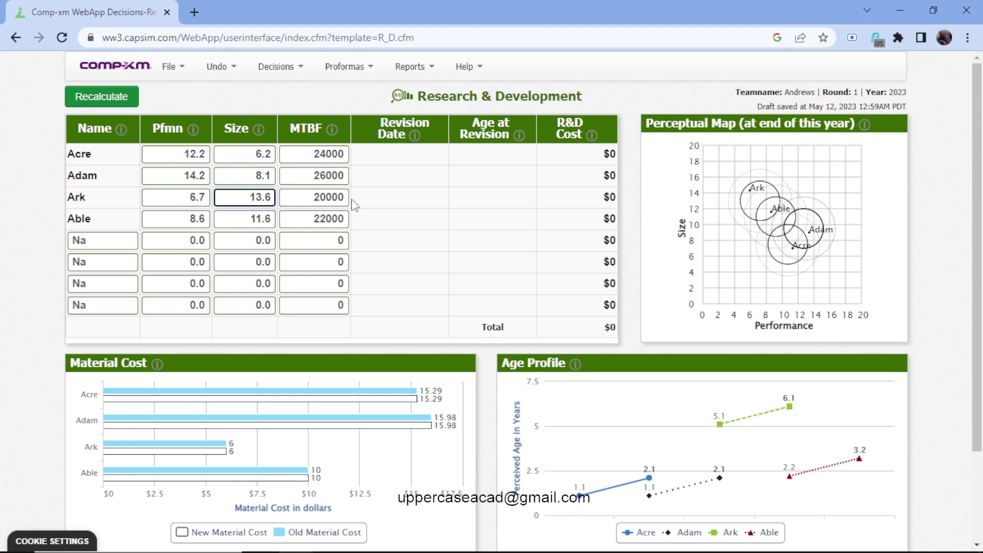
Set Able's performance to 9.4 and size to 10.8, then recalculate the R&D projections.
{"action": "left_click", "coordinate": [207, 220]}
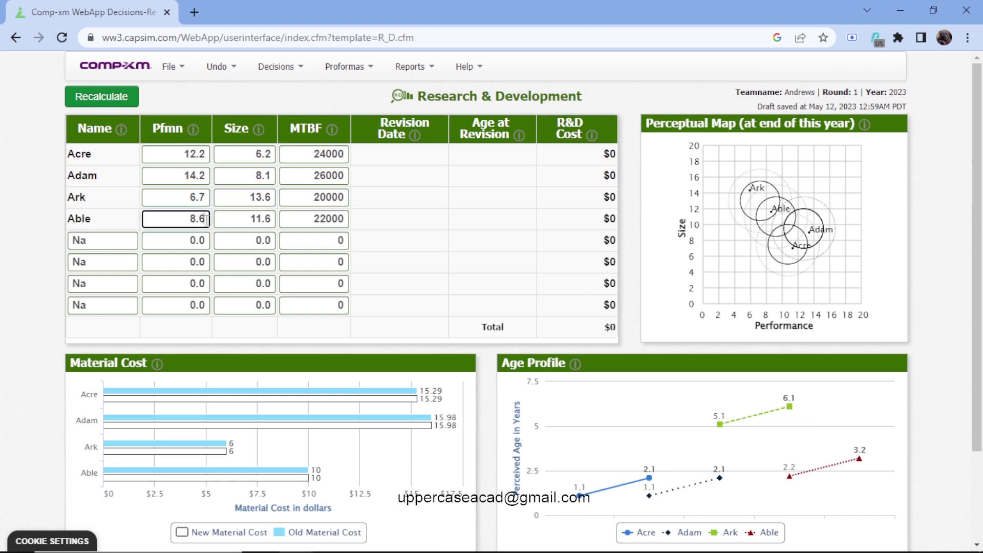
{"action": "key", "text": "BackSpace"}
{"action": "key", "text": "BackSpace"}
{"action": "key", "text": "BackSpace"}
{"action": "type", "text": "9."}
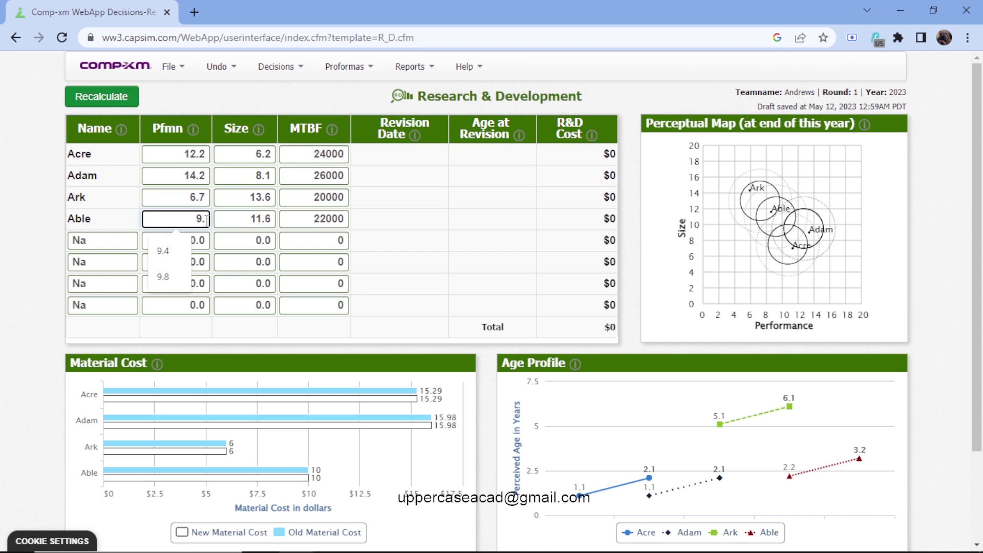
{"action": "type", "text": "4"}
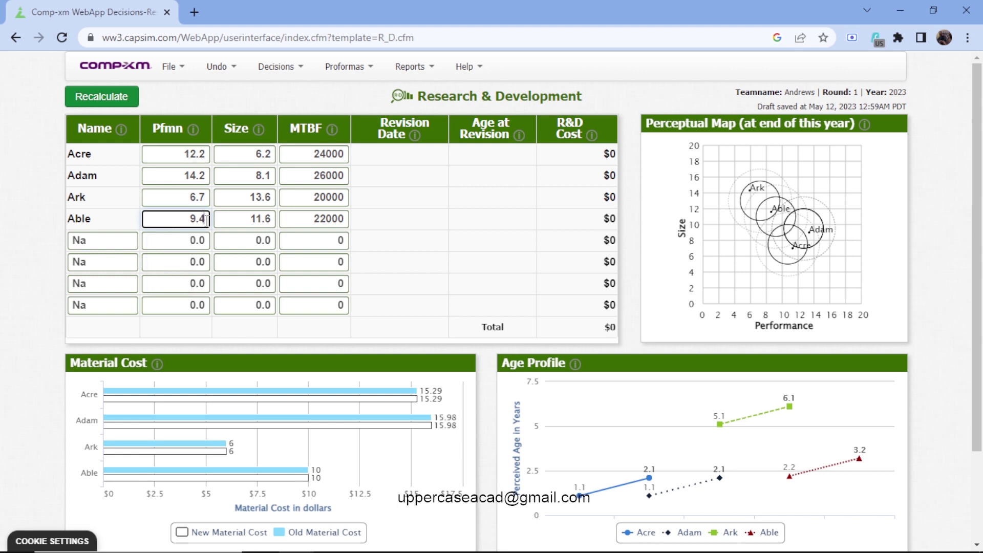
{"action": "left_click", "coordinate": [264, 220]}
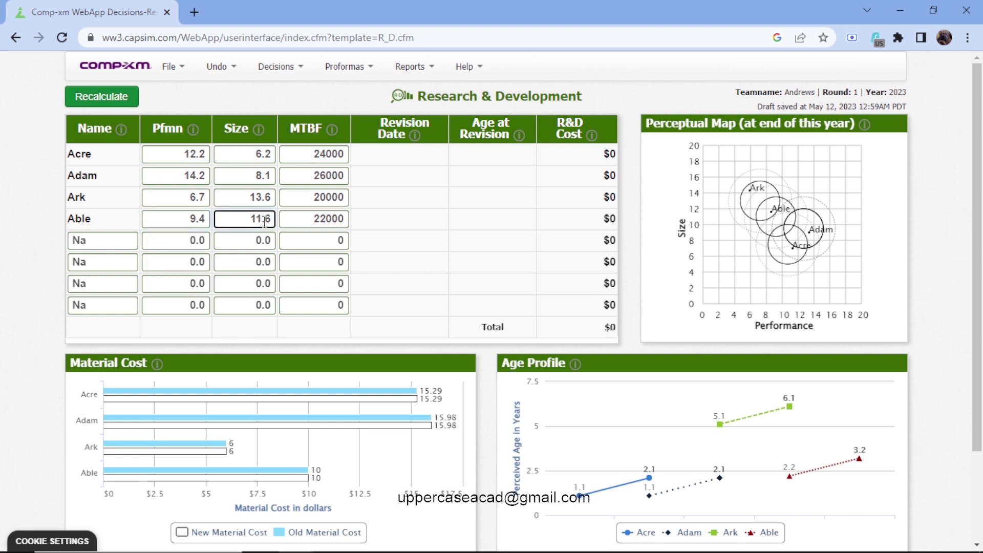
{"action": "key", "text": "BackSpace"}
{"action": "key", "text": "BackSpace"}
{"action": "key", "text": "BackSpace"}
{"action": "key", "text": "Delete"}
{"action": "type", "text": "1"}
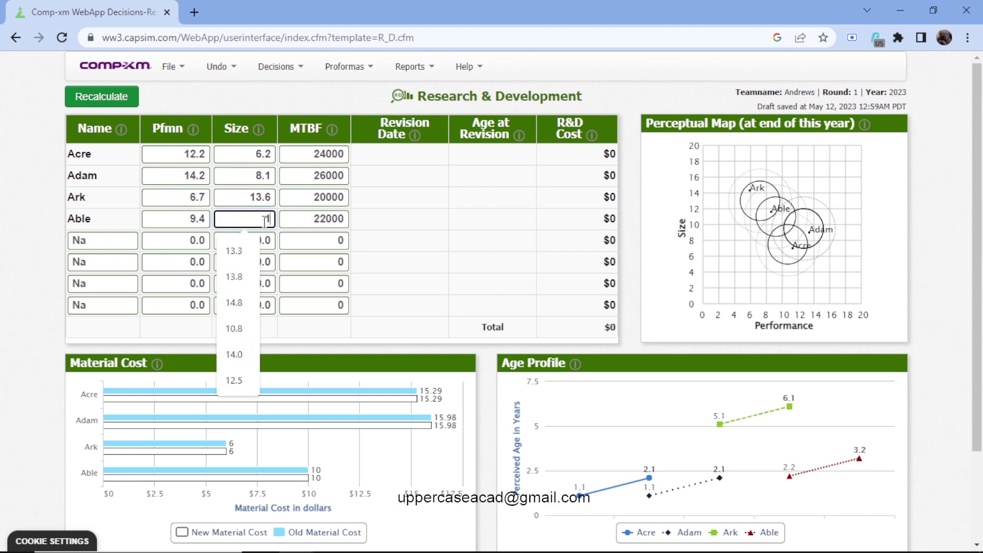
{"action": "type", "text": "0.8"}
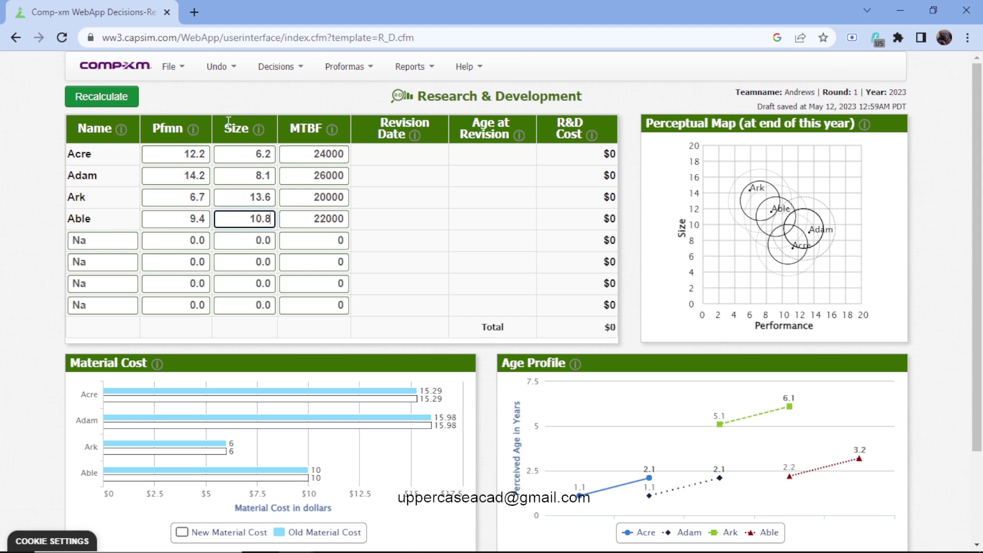
{"action": "left_click", "coordinate": [174, 109]}
{"action": "left_click", "coordinate": [77, 102]}
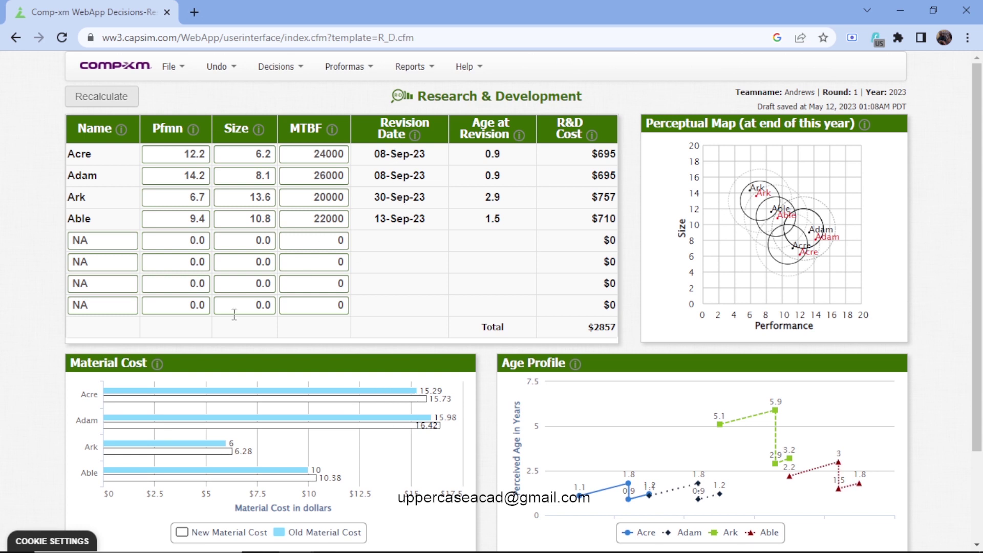
Rename the first two NA product slots to Ark1 and Able1.
{"action": "left_click", "coordinate": [80, 240]}
{"action": "key", "text": "BackSpace"}
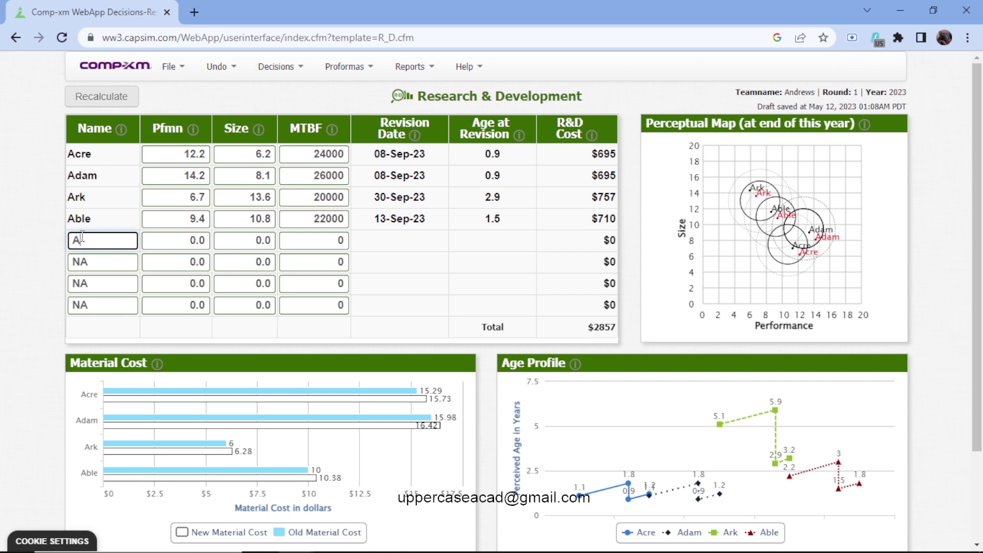
{"action": "type", "text": "rk1"}
{"action": "left_click", "coordinate": [91, 264]}
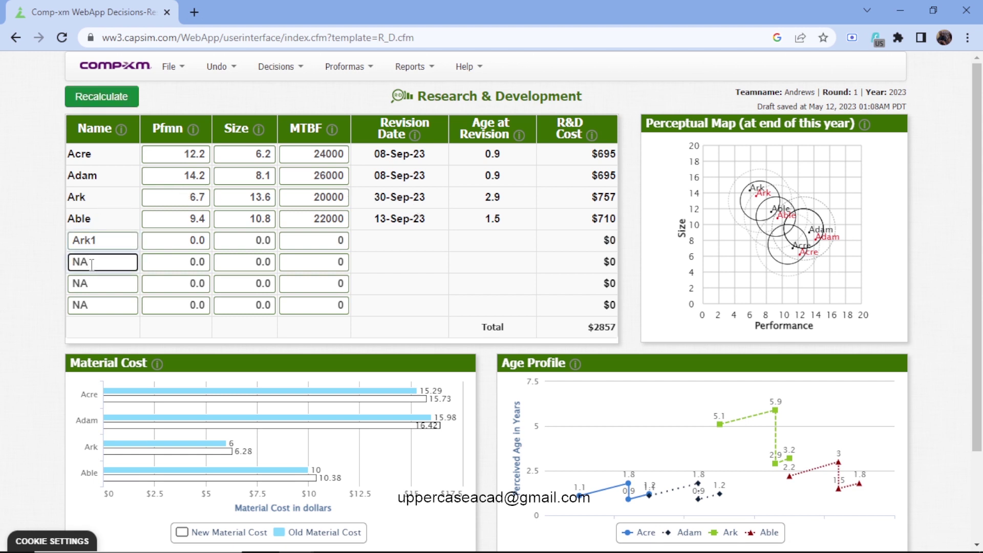
{"action": "key", "text": "BackSpace"}
{"action": "key", "text": "BackSpace"}
{"action": "type", "text": "Abl"}
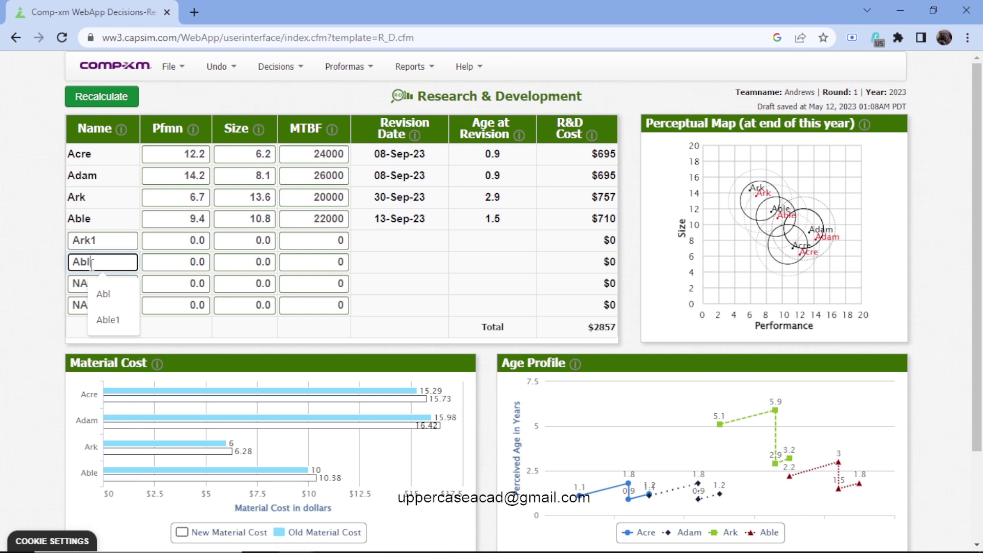
{"action": "type", "text": "e1"}
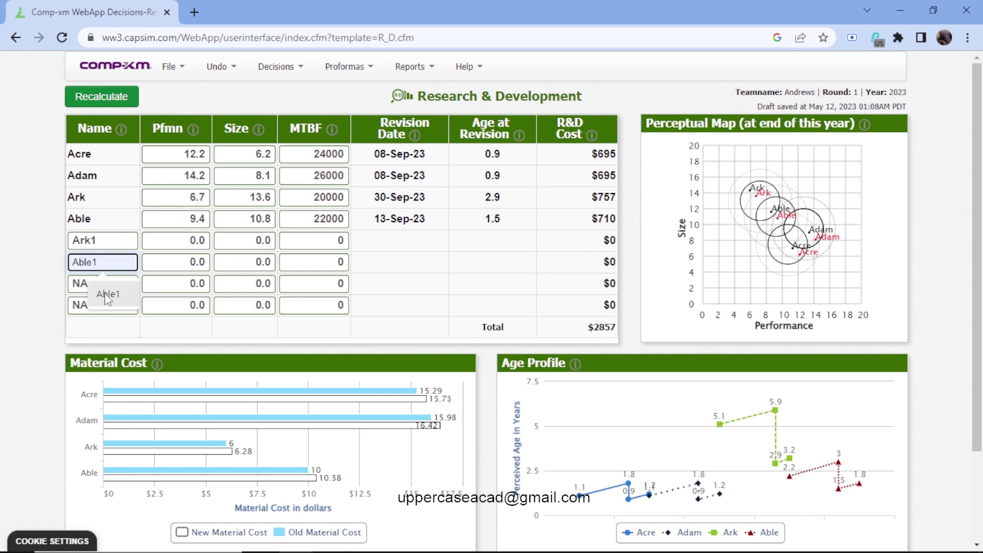
{"action": "left_click", "coordinate": [102, 294]}
Rename the remaining two NA slots to Acre1 and Adam1.
{"action": "left_click", "coordinate": [88, 285]}
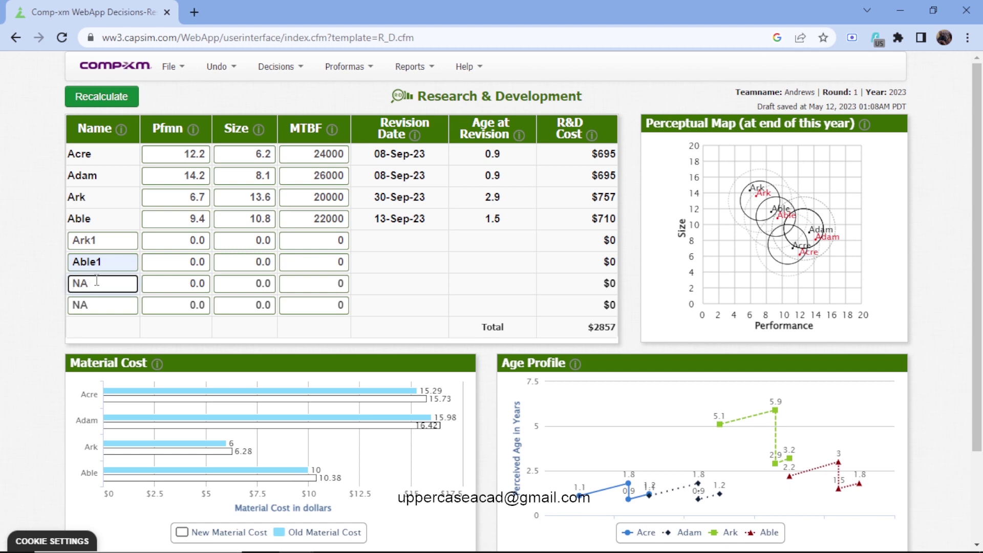
{"action": "key", "text": "BackSpace"}
{"action": "key", "text": "BackSpace"}
{"action": "type", "text": "Acre1"}
{"action": "left_click", "coordinate": [81, 306]}
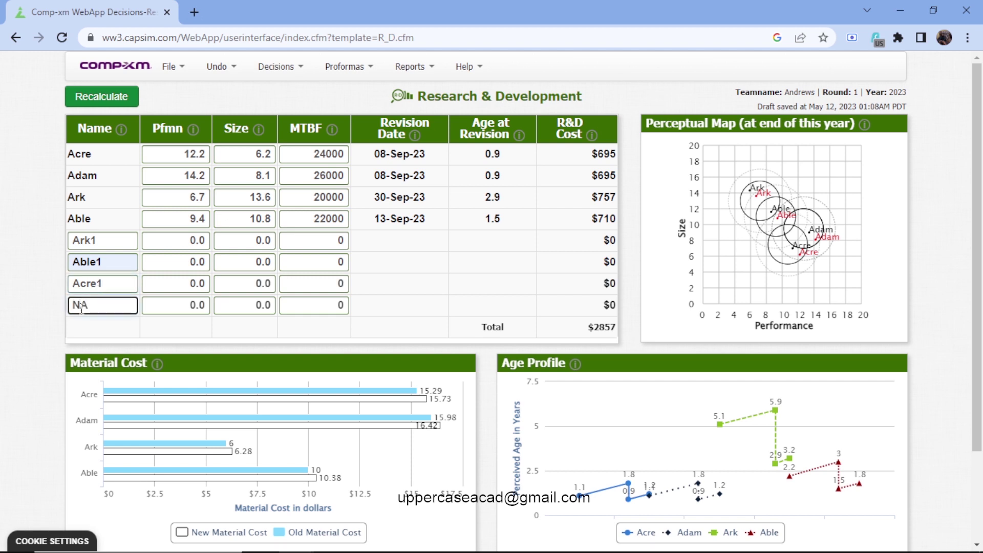
{"action": "key", "text": "BackSpace"}
{"action": "left_click", "coordinate": [81, 307]}
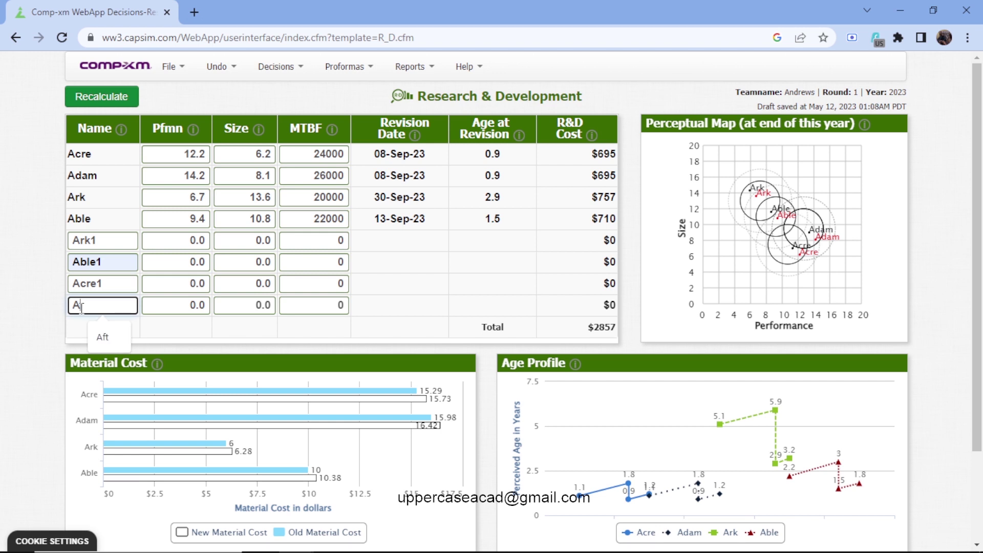
{"action": "type", "text": "dam"}
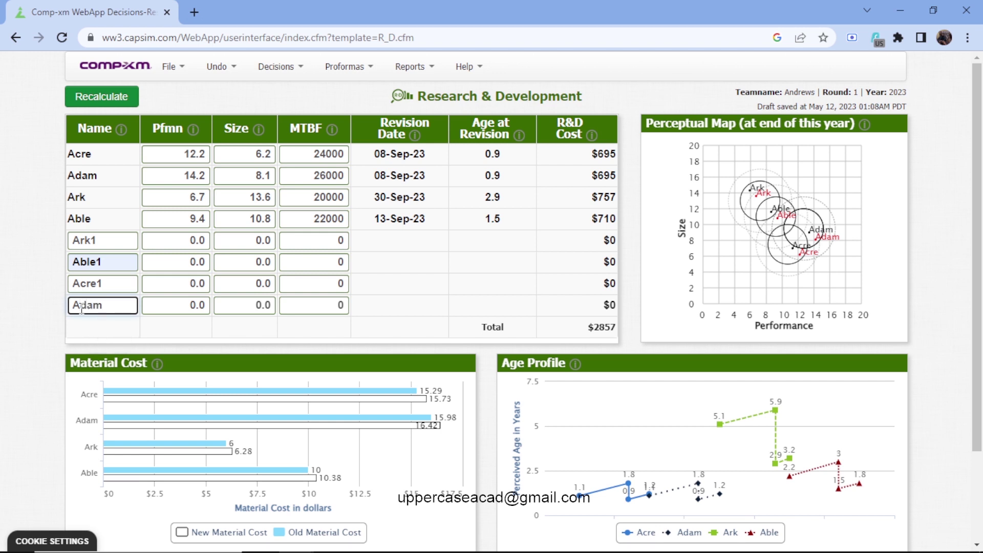
{"action": "type", "text": "1"}
{"action": "left_click", "coordinate": [180, 305]}
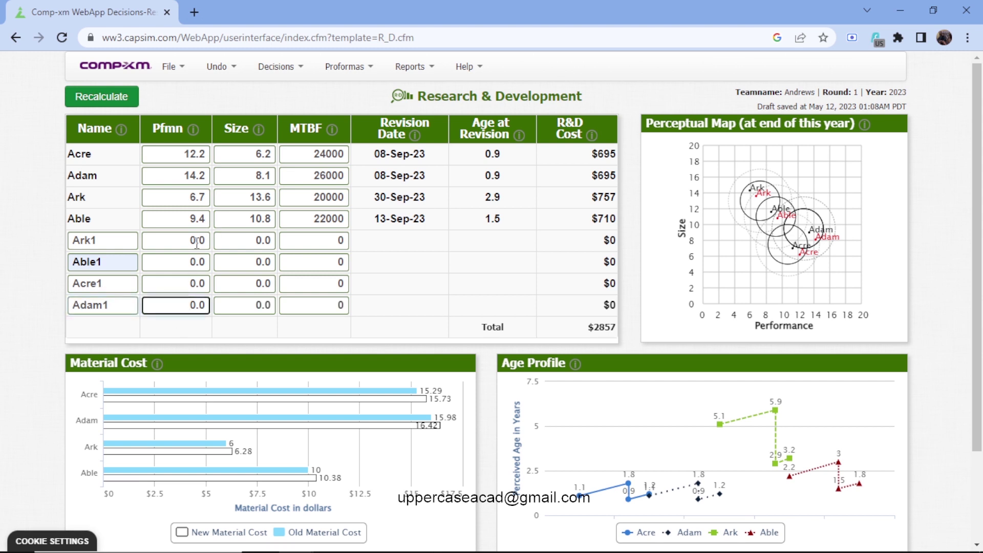
{"action": "left_click", "coordinate": [197, 244]}
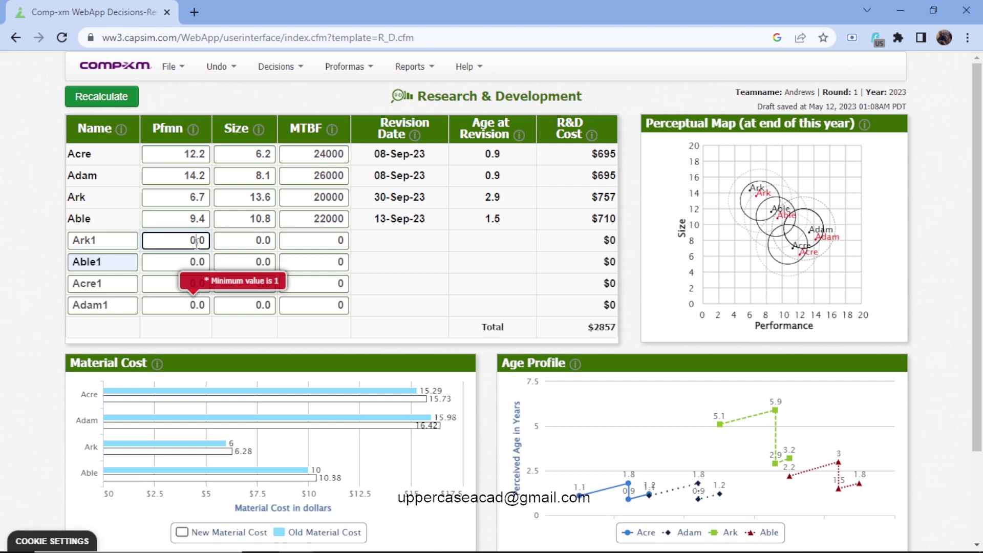
Enter MTBF 20000 for Ark1, 22000 for Able1, 24000 for Acre1 and 26000 for Adam1.
{"action": "left_click", "coordinate": [335, 240]}
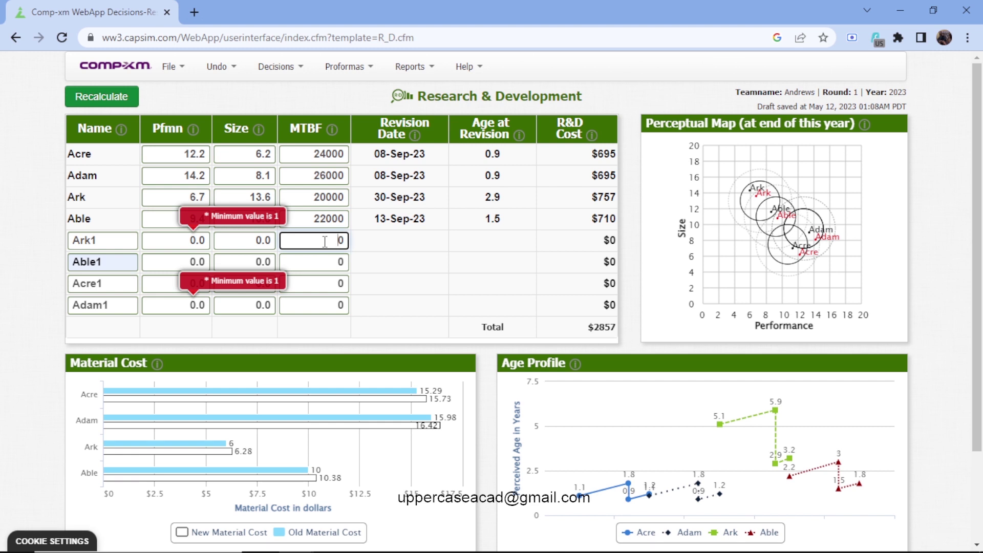
{"action": "type", "text": "20000"}
{"action": "left_click", "coordinate": [322, 265]}
{"action": "type", "text": "220"}
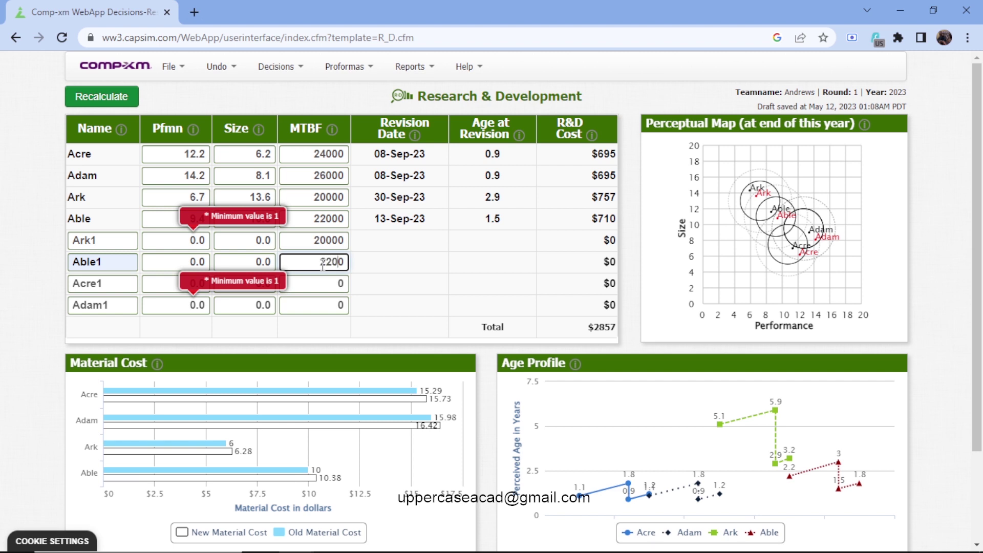
{"action": "type", "text": "0"}
{"action": "left_click", "coordinate": [317, 288]}
{"action": "type", "text": "2"}
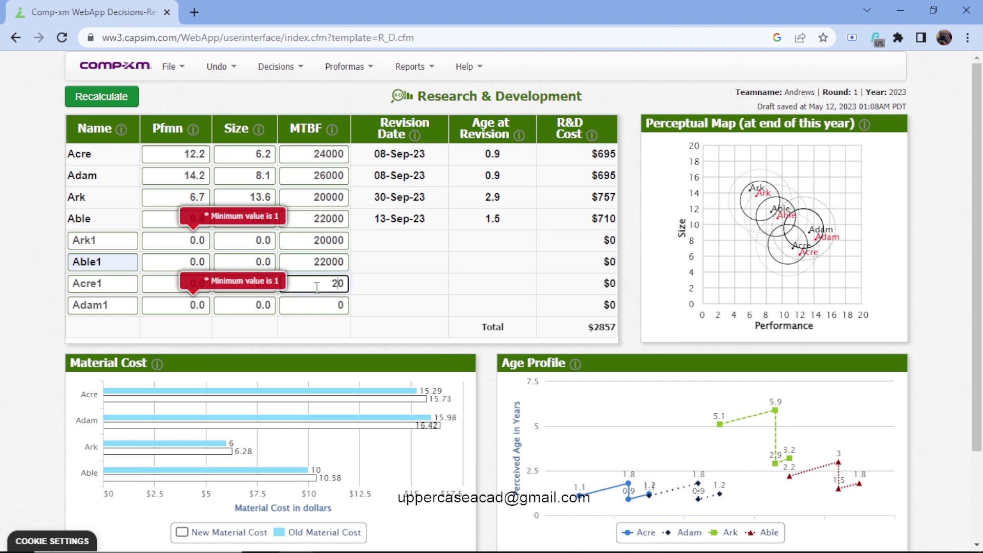
{"action": "type", "text": "400"}
{"action": "left_click", "coordinate": [328, 304]}
{"action": "type", "text": "26000"}
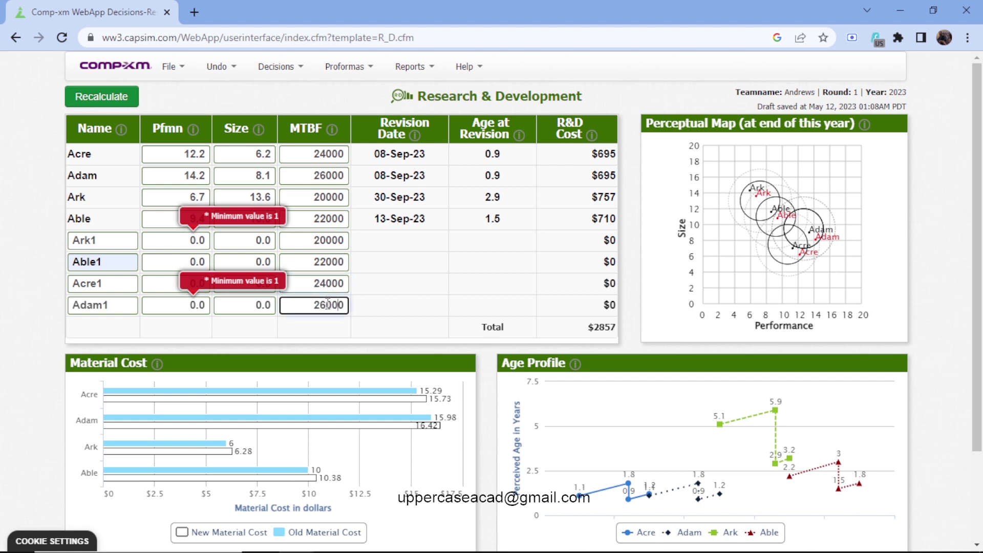
Set Adam1's performance to 15.4 and size to 7.0.
{"action": "left_click", "coordinate": [202, 305]}
{"action": "key", "text": "BackSpace"}
{"action": "key", "text": "BackSpace"}
{"action": "key", "text": "BackSpace"}
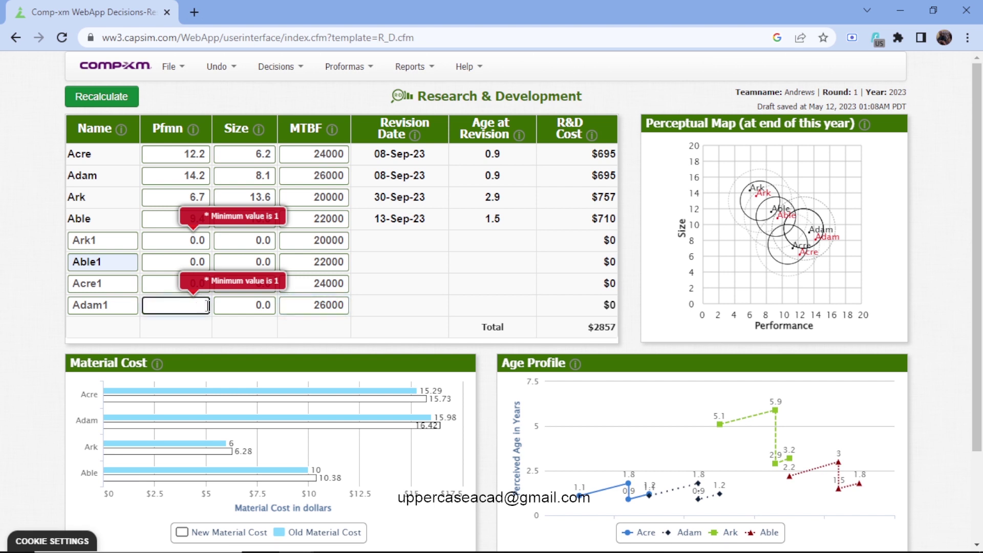
{"action": "type", "text": "15.4"}
{"action": "left_click", "coordinate": [273, 306]}
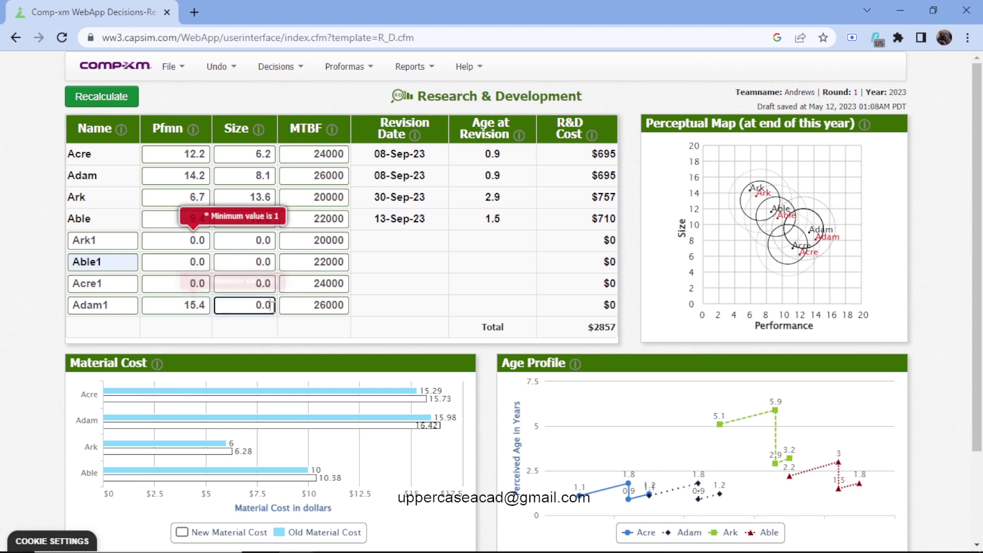
{"action": "key", "text": "BackSpace"}
{"action": "key", "text": "BackSpace"}
{"action": "key", "text": "BackSpace"}
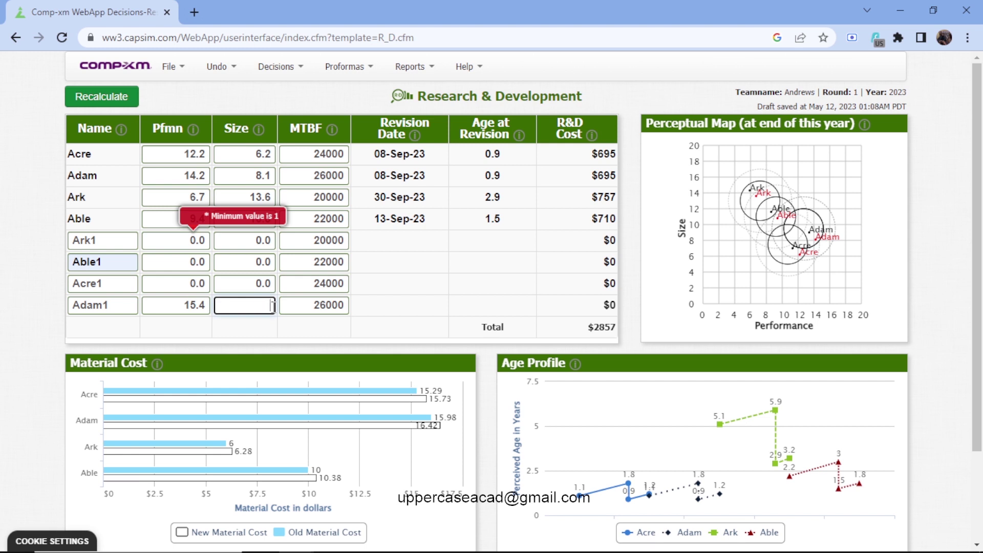
{"action": "type", "text": "7.0"}
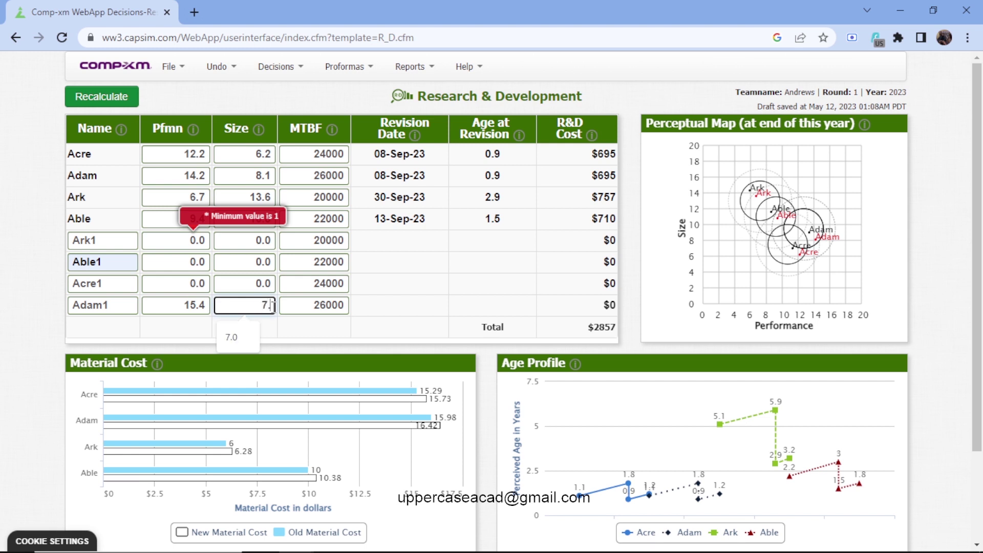
Set Acre1's performance to 13.3 and its size to 5, correcting a mistyped size entry.
{"action": "left_click", "coordinate": [208, 282]}
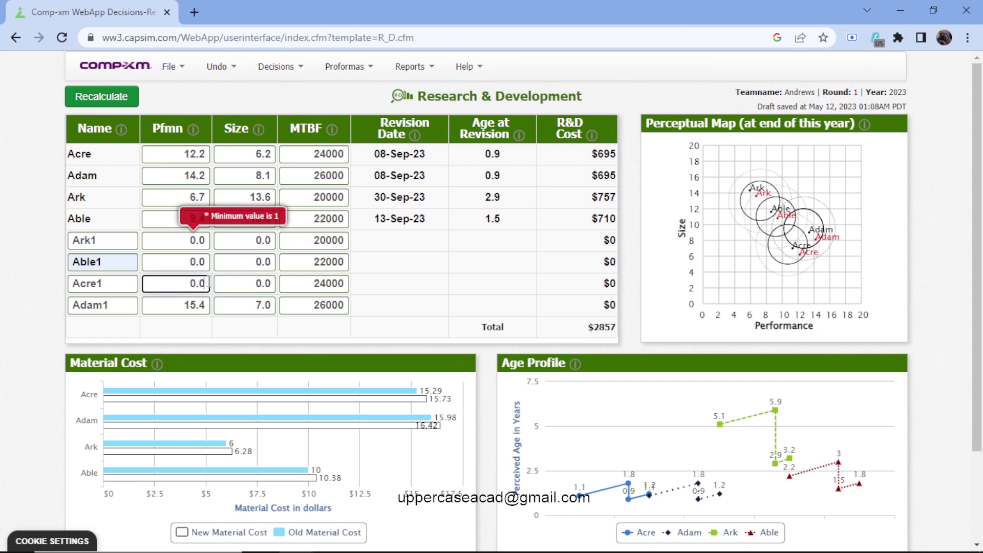
{"action": "key", "text": "BackSpace"}
{"action": "key", "text": "BackSpace"}
{"action": "key", "text": "BackSpace"}
{"action": "type", "text": "13"}
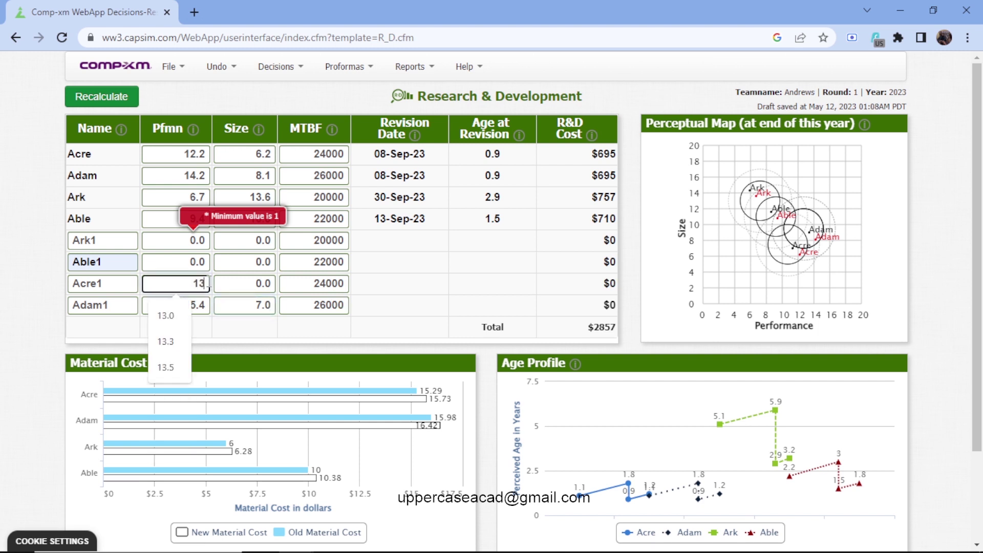
{"action": "type", "text": ".3"}
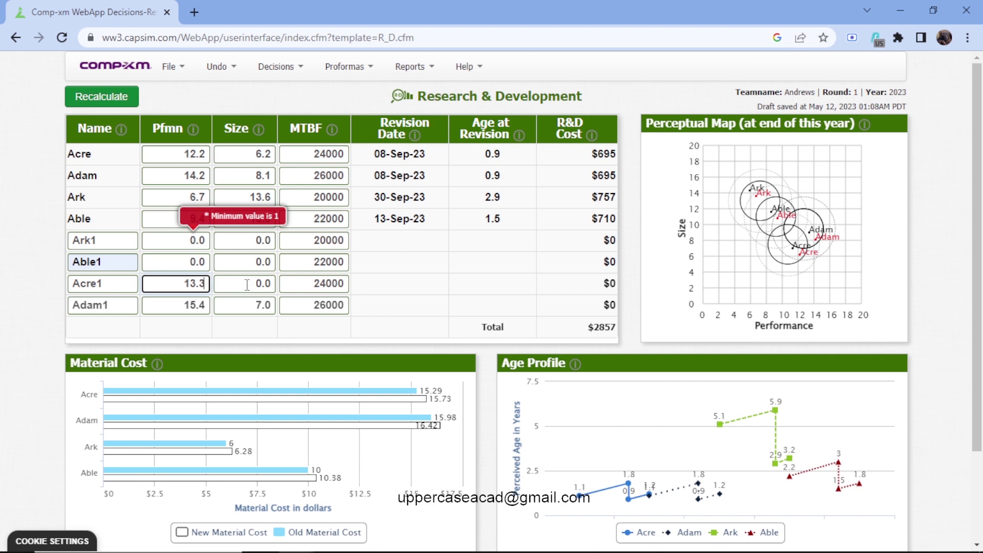
{"action": "left_click", "coordinate": [274, 282]}
{"action": "key", "text": "BackSpace"}
{"action": "key", "text": "BackSpace"}
{"action": "key", "text": "BackSpace"}
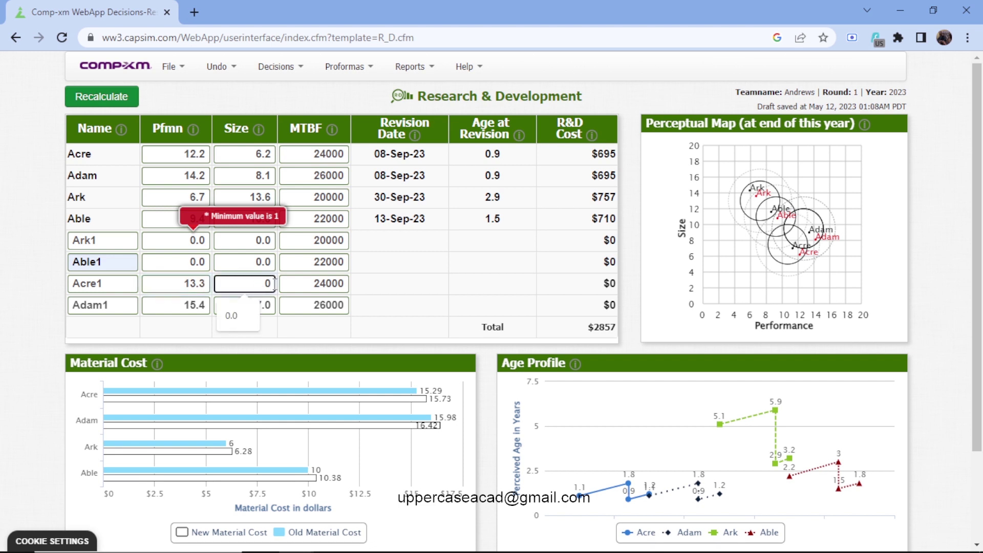
{"action": "type", "text": "5,0"}
{"action": "left_click", "coordinate": [207, 260]}
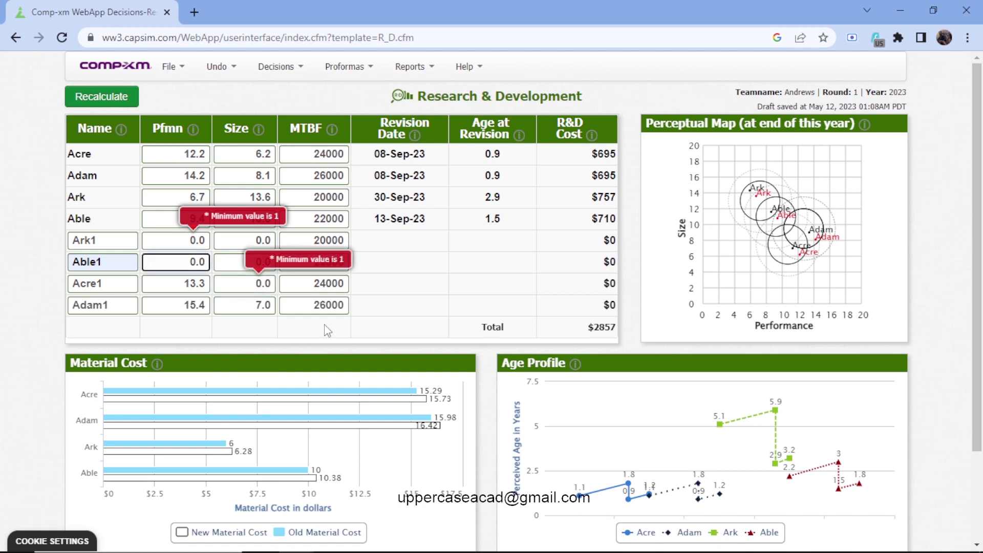
{"action": "left_click", "coordinate": [265, 283]}
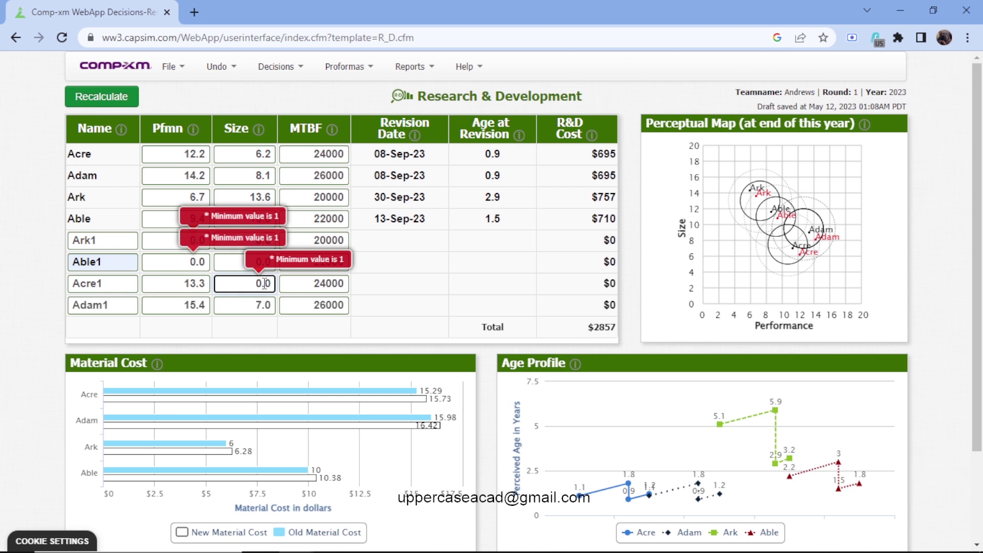
{"action": "key", "text": "BackSpace"}
{"action": "type", "text": "5"}
Set Able1's performance and size both to 10.1.
{"action": "left_click", "coordinate": [207, 262]}
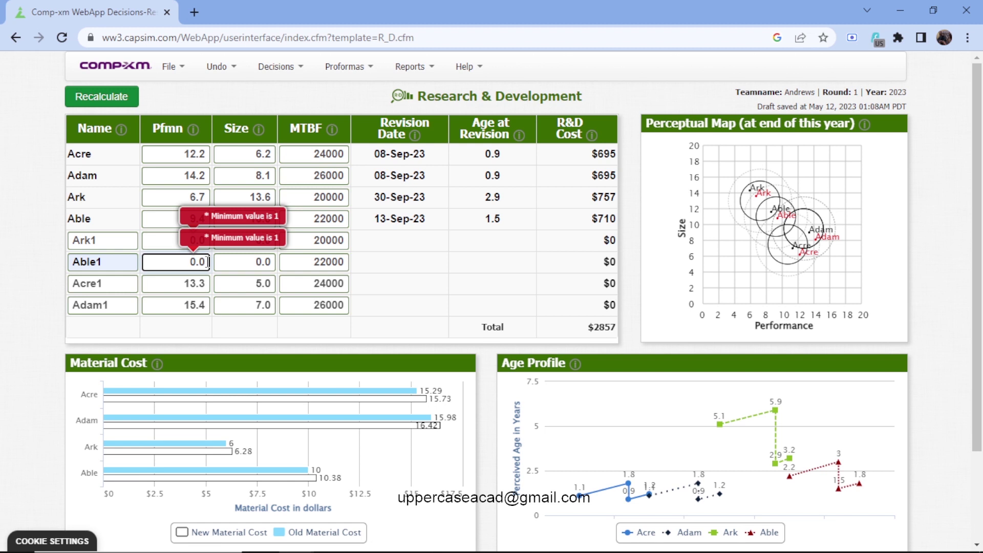
{"action": "key", "text": "BackSpace"}
{"action": "key", "text": "BackSpace"}
{"action": "key", "text": "BackSpace"}
{"action": "type", "text": "10."}
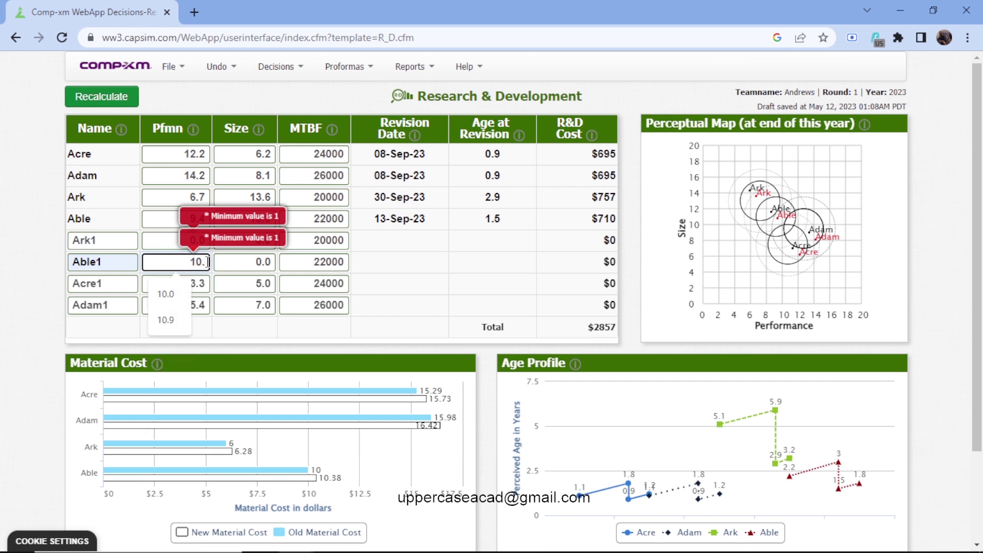
{"action": "type", "text": "1"}
{"action": "left_click", "coordinate": [270, 262]}
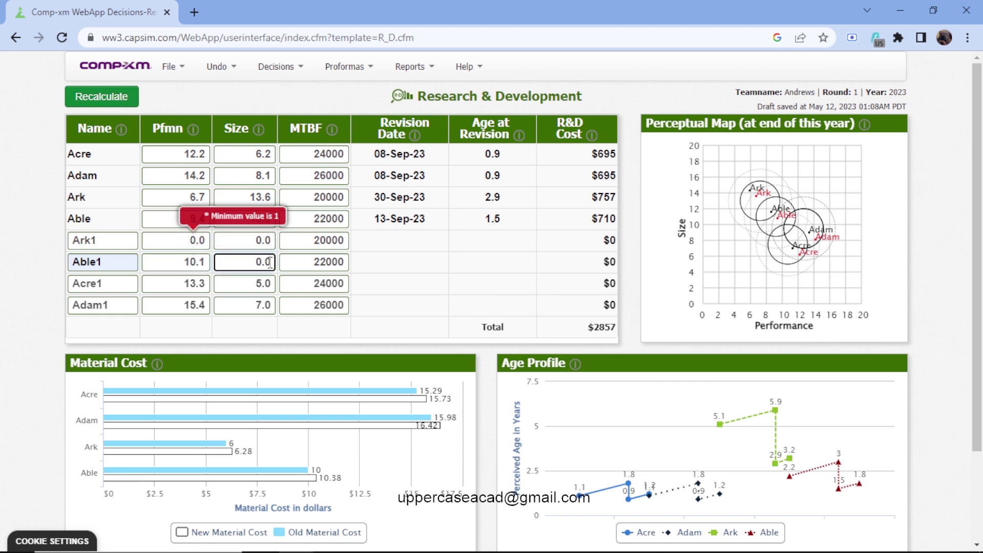
{"action": "key", "text": "BackSpace"}
{"action": "key", "text": "BackSpace"}
{"action": "key", "text": "BackSpace"}
{"action": "type", "text": "10"}
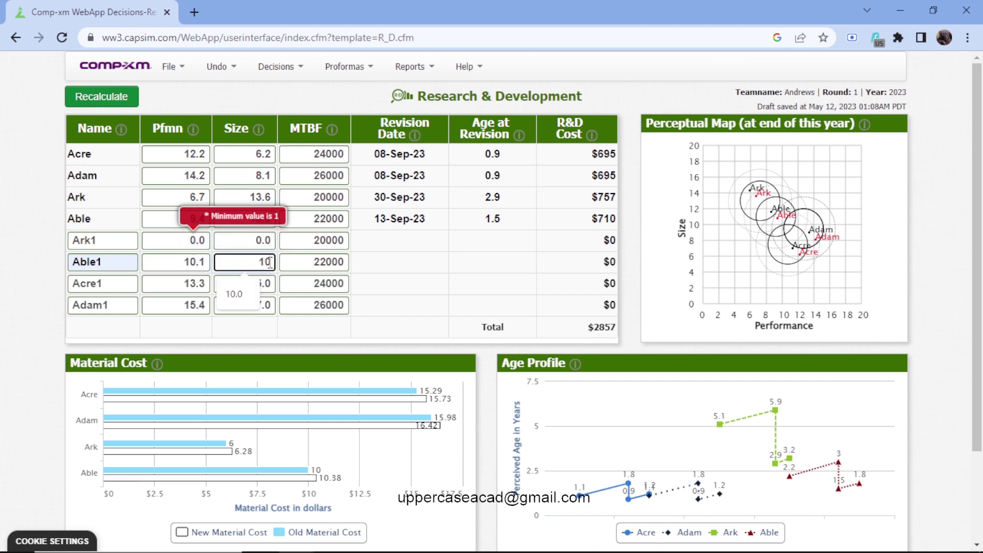
{"action": "type", "text": ".1"}
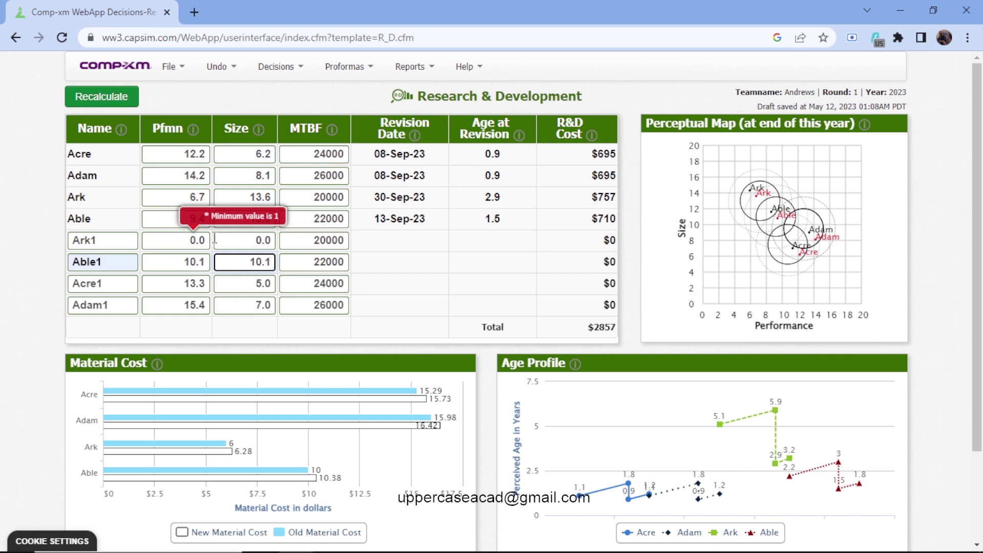
Set Ark1's performance to 7.0 and size to 13.2.
{"action": "left_click", "coordinate": [210, 237]}
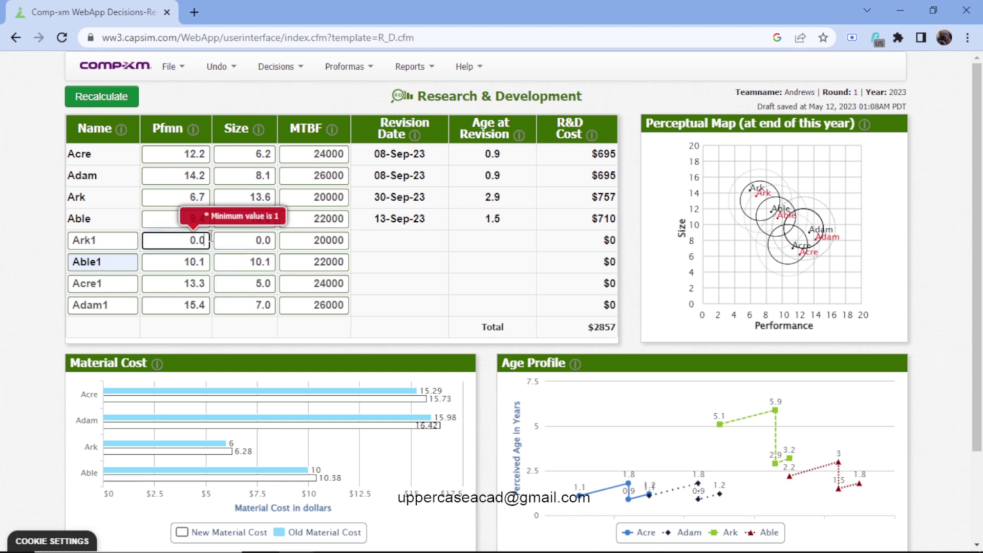
{"action": "key", "text": "BackSpace"}
{"action": "key", "text": "BackSpace"}
{"action": "key", "text": "BackSpace"}
{"action": "type", "text": "7"}
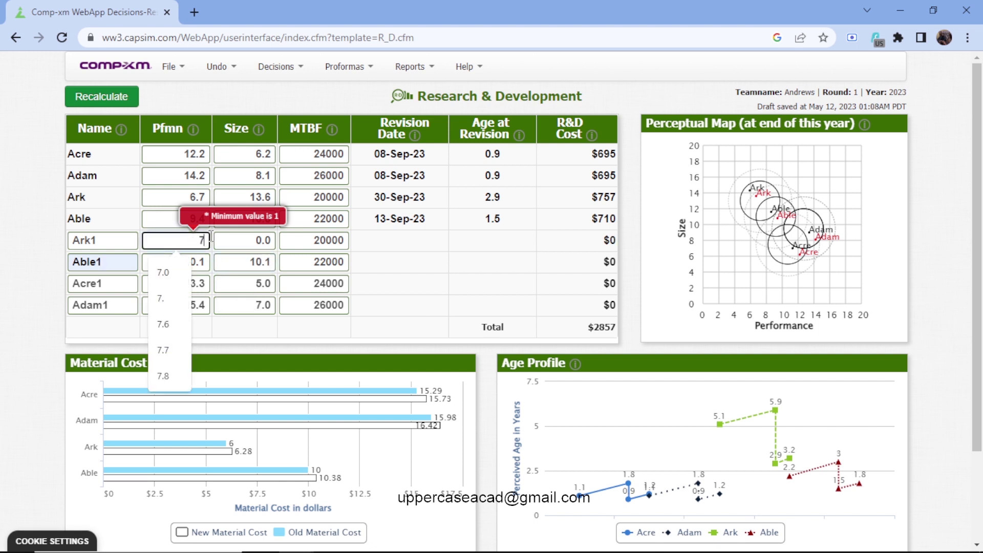
{"action": "type", "text": ".0"}
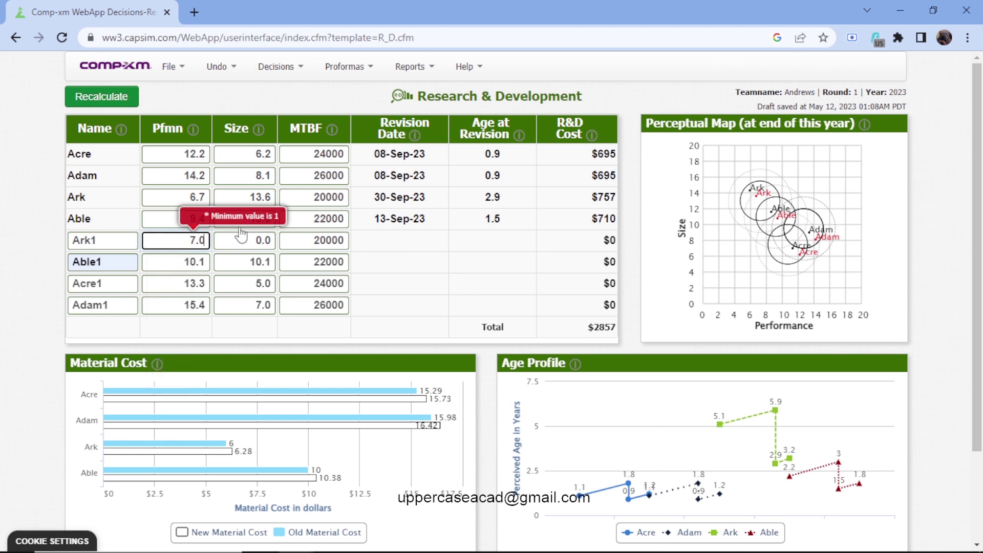
{"action": "left_click", "coordinate": [272, 240]}
{"action": "key", "text": "BackSpace"}
{"action": "key", "text": "BackSpace"}
{"action": "key", "text": "BackSpace"}
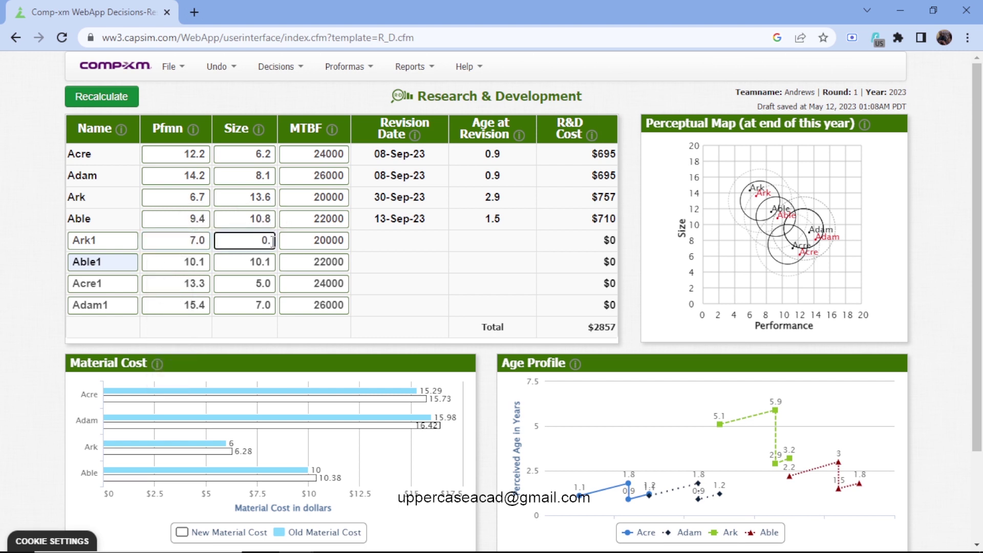
{"action": "type", "text": "13.2"}
Recalculate the R&D plan to a $9157 total and return to the R & D decisions.
{"action": "left_click", "coordinate": [92, 102]}
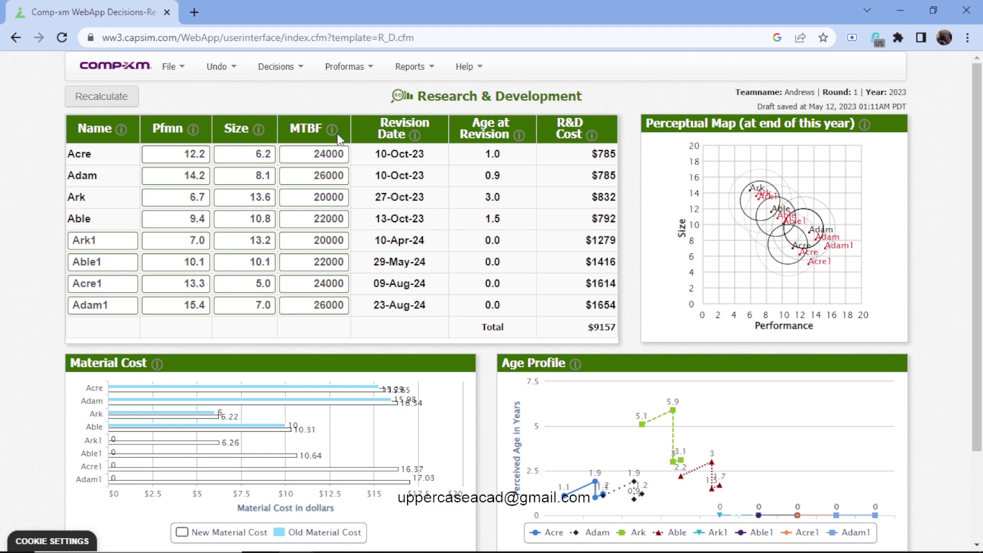
{"action": "left_click", "coordinate": [285, 68]}
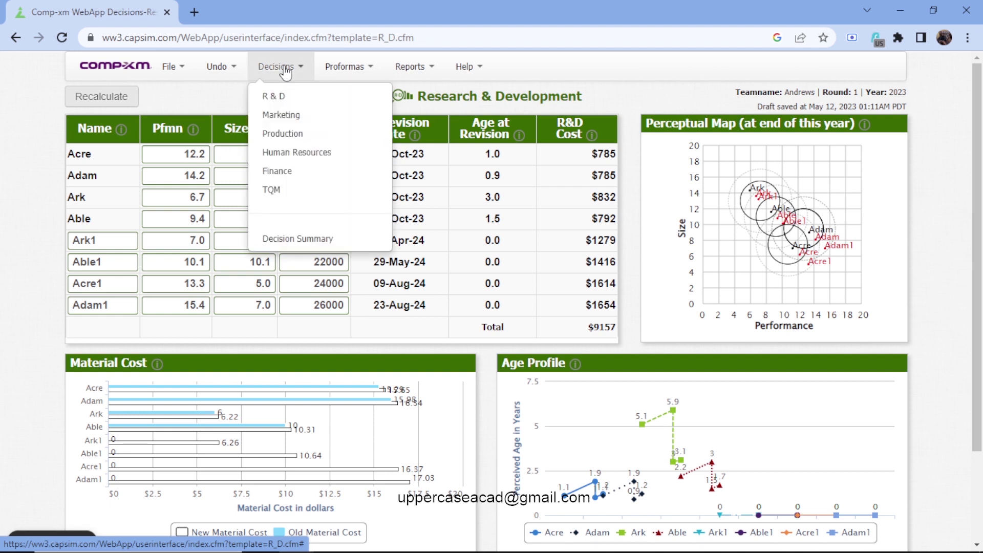
{"action": "left_click", "coordinate": [221, 101]}
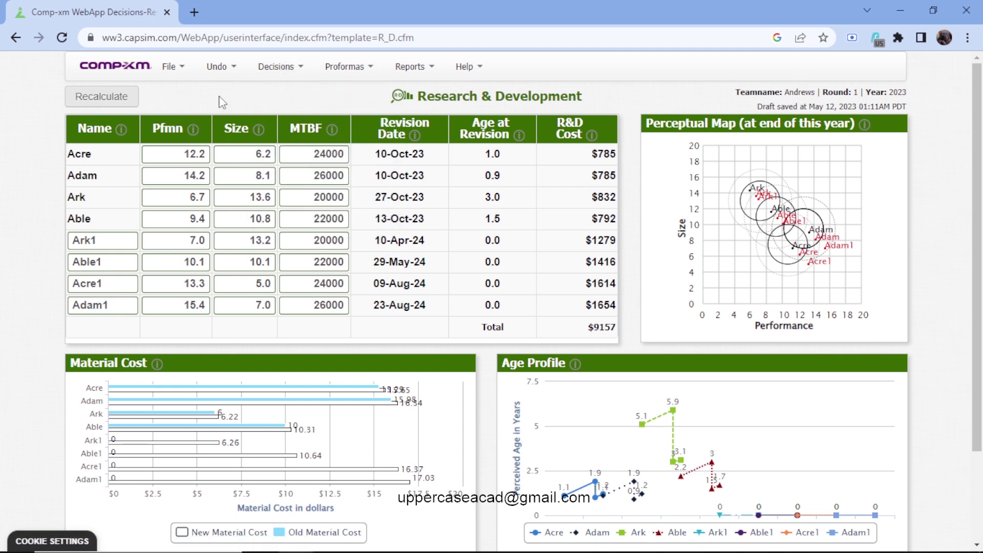
{"action": "left_click", "coordinate": [285, 70]}
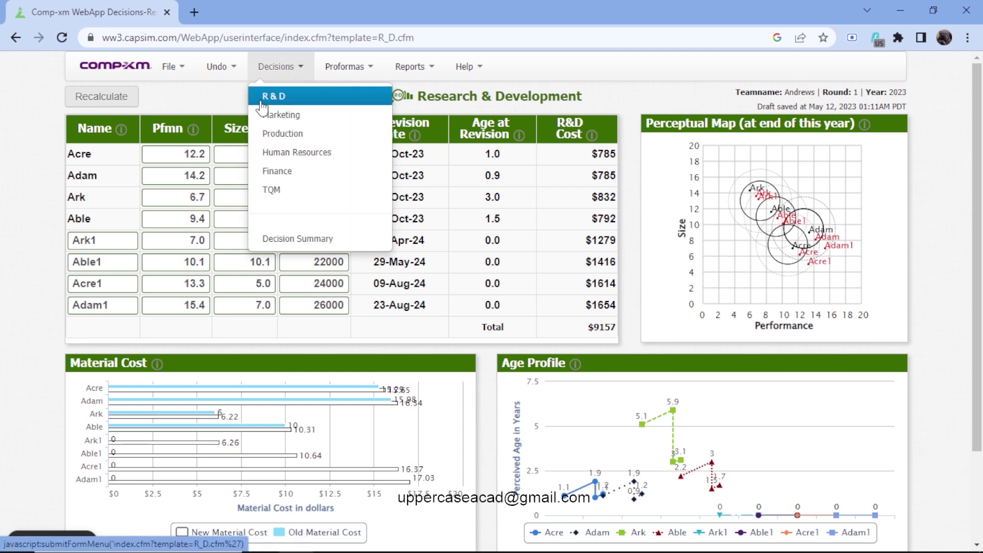
{"action": "left_click", "coordinate": [263, 106]}
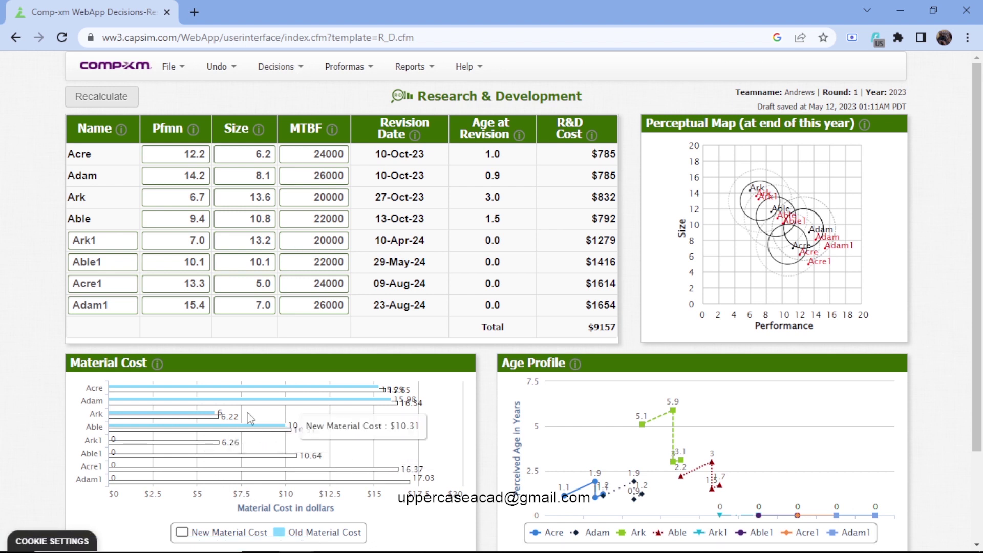
Switch from R&D to the TQM decisions page.
{"action": "left_click", "coordinate": [279, 67]}
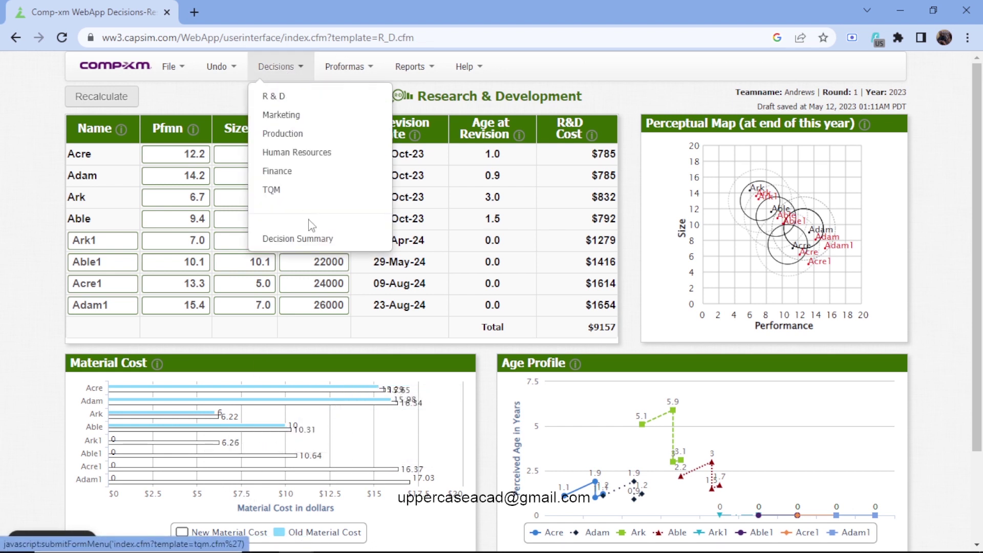
{"action": "left_click", "coordinate": [304, 193]}
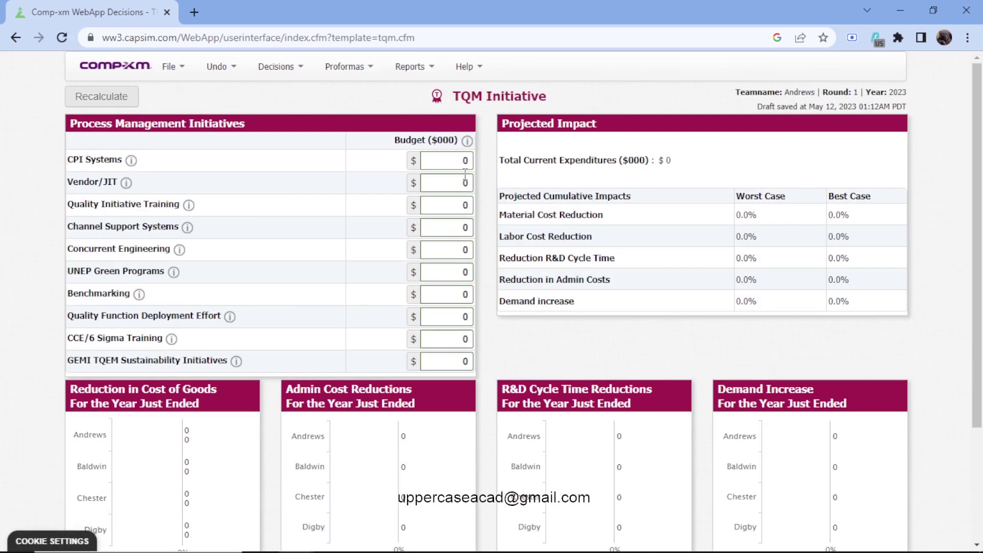
Set the CPI Systems, Vendor/JIT and Quality Initiative Training budgets to 1000.
{"action": "left_click", "coordinate": [454, 163]}
{"action": "type", "text": "1000"}
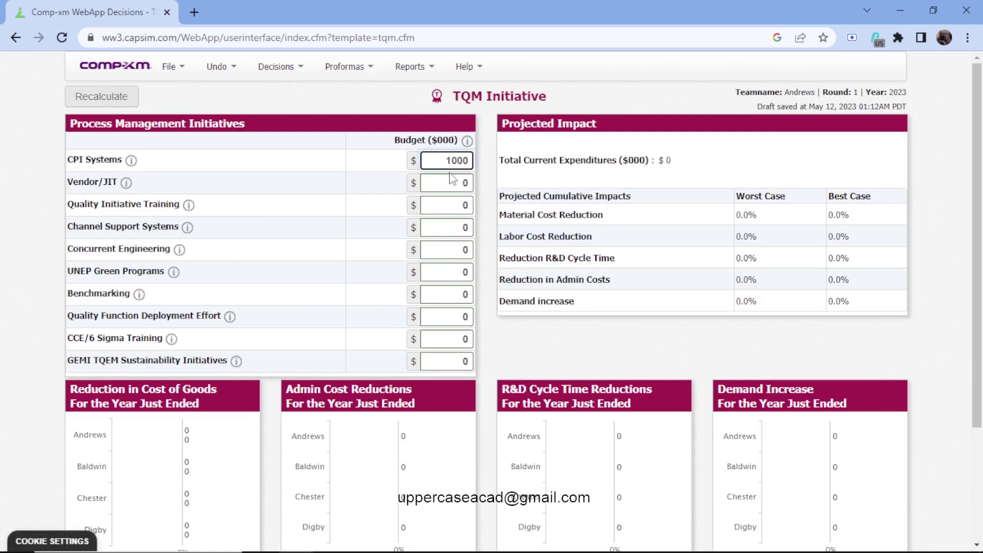
{"action": "left_click", "coordinate": [451, 179]}
{"action": "type", "text": "1000"}
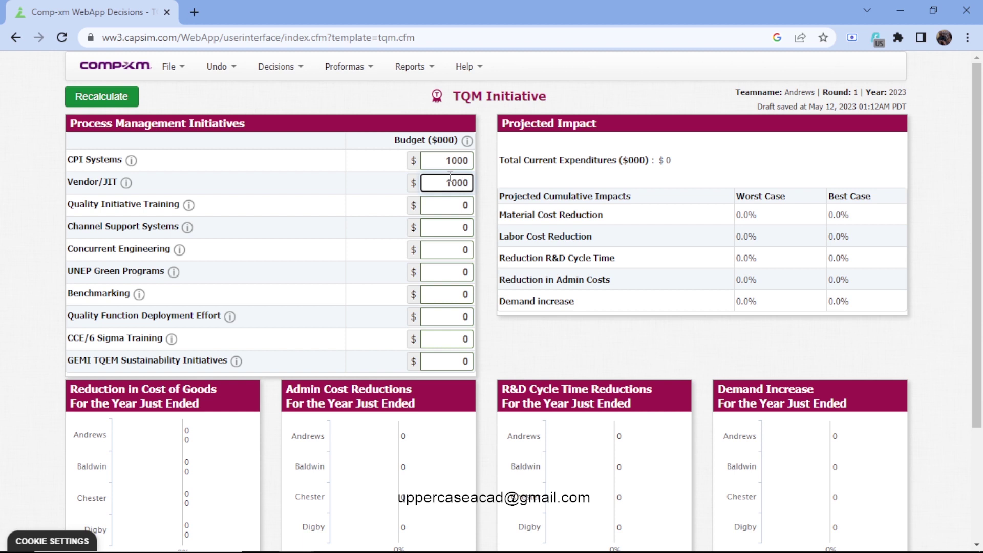
{"action": "left_click", "coordinate": [458, 206]}
{"action": "type", "text": "1000"}
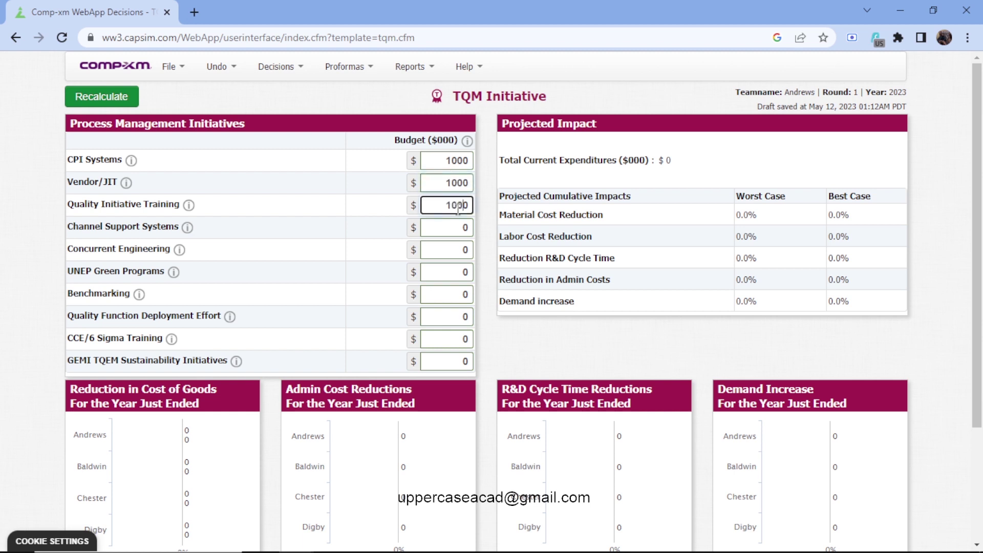
Read the CCE/6 Sigma Training and Benchmarking descriptions and their labor, material and administration cost reductions.
{"action": "left_click", "coordinate": [171, 339]}
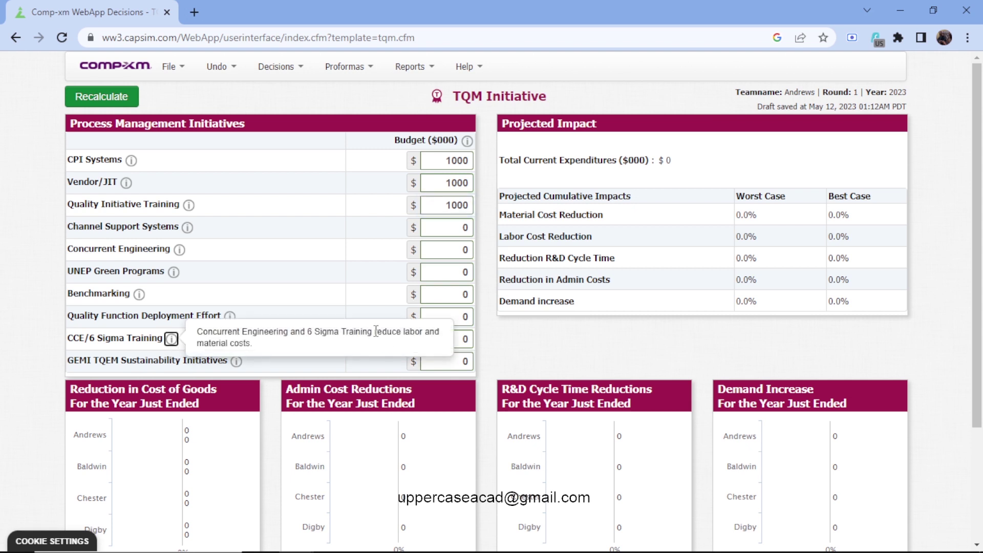
{"action": "left_click_drag", "start_coordinate": [342, 330], "coordinate": [267, 349]}
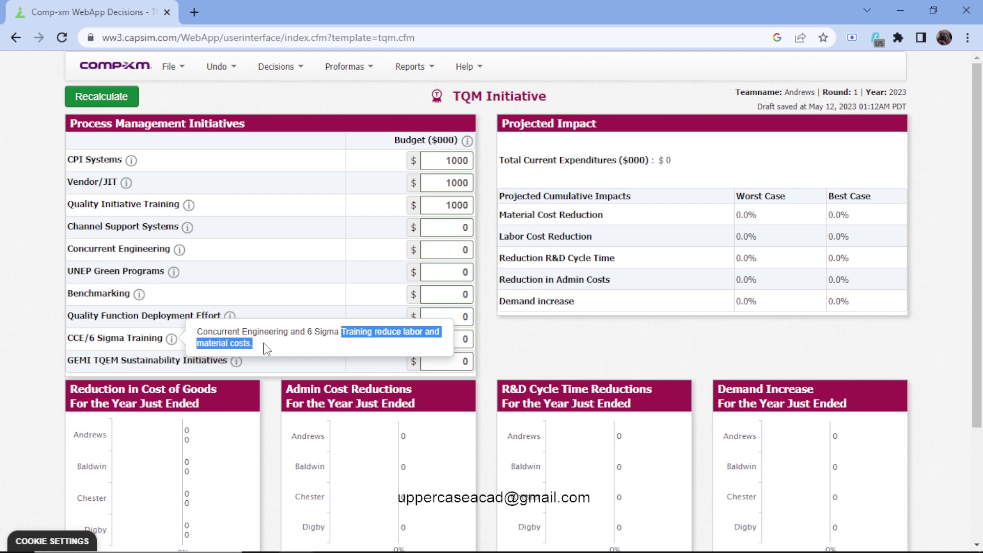
{"action": "left_click", "coordinate": [139, 295]}
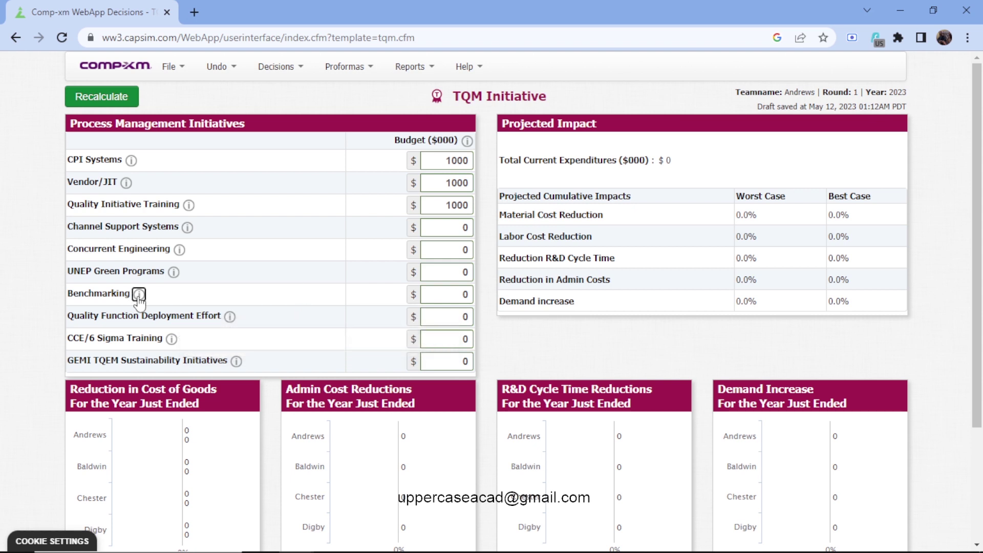
{"action": "left_click_drag", "start_coordinate": [281, 293], "coordinate": [375, 309]}
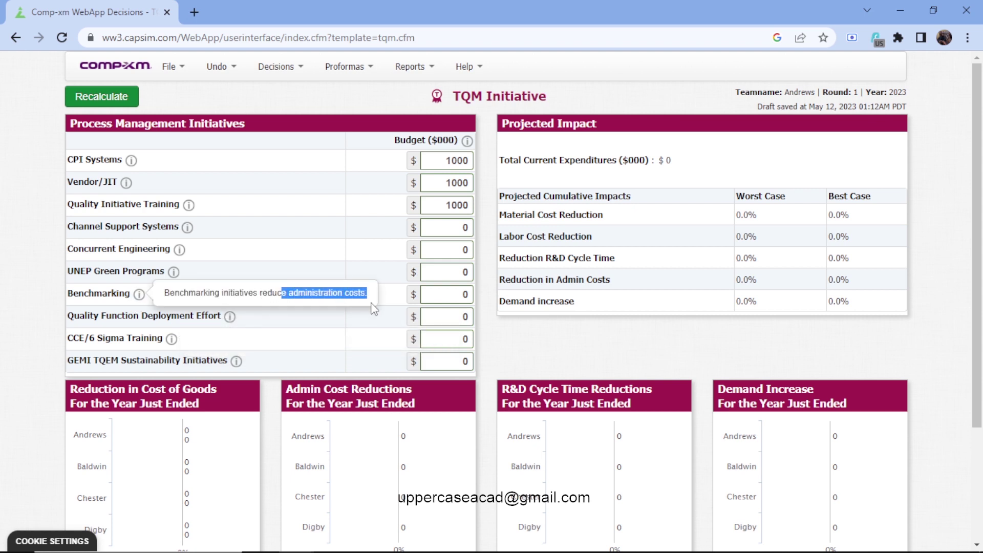
Set the Channel Support Systems, Concurrent Engineering, UNEP Green Programs and Benchmarking budgets to 1000.
{"action": "left_click", "coordinate": [452, 224]}
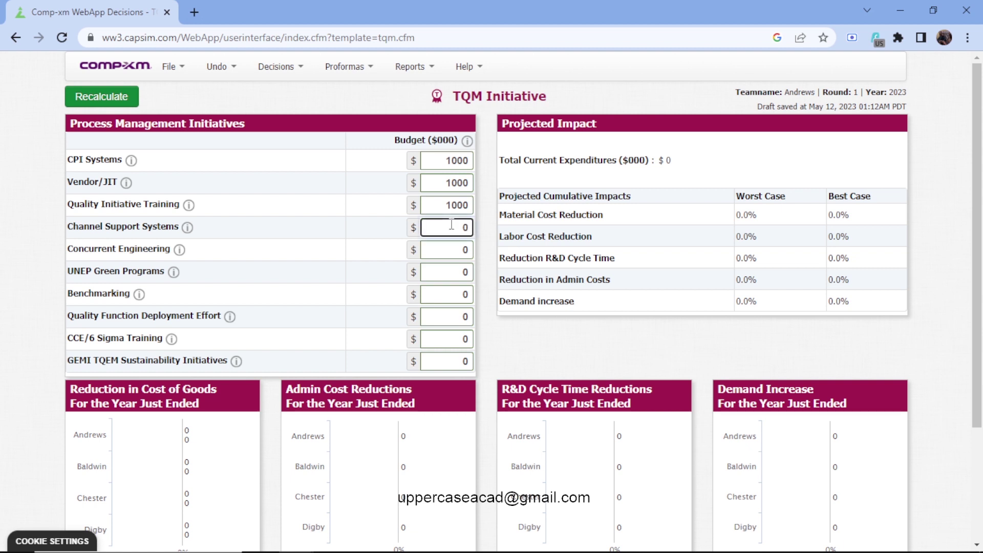
{"action": "type", "text": "1000"}
{"action": "left_click", "coordinate": [455, 251]}
{"action": "type", "text": "10"}
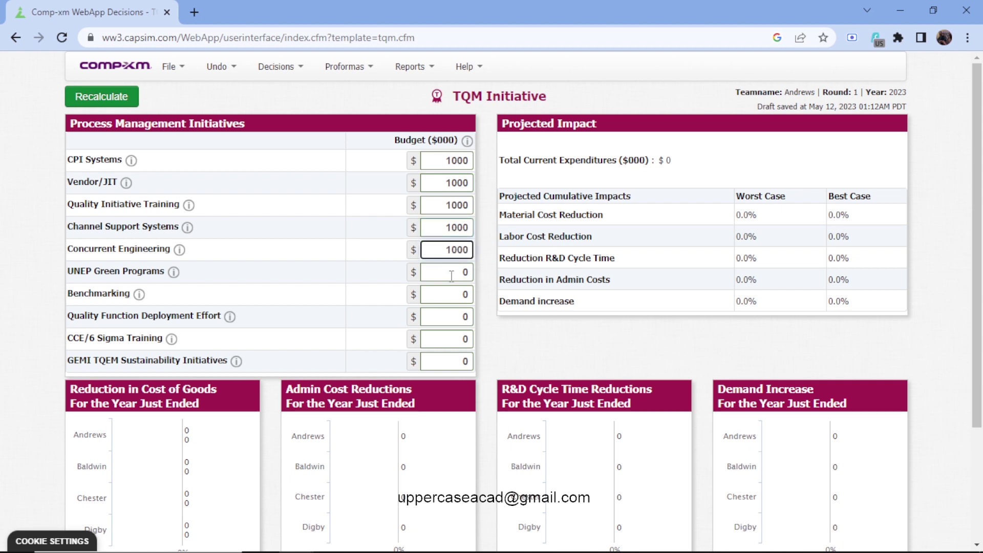
{"action": "left_click", "coordinate": [451, 277]}
{"action": "type", "text": "1000"}
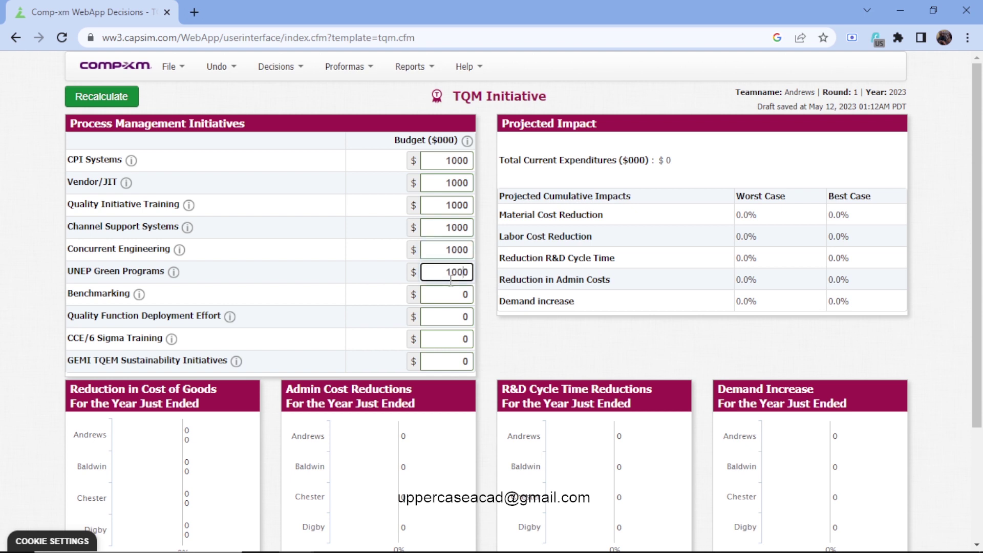
{"action": "left_click", "coordinate": [464, 296]}
{"action": "type", "text": "1000"}
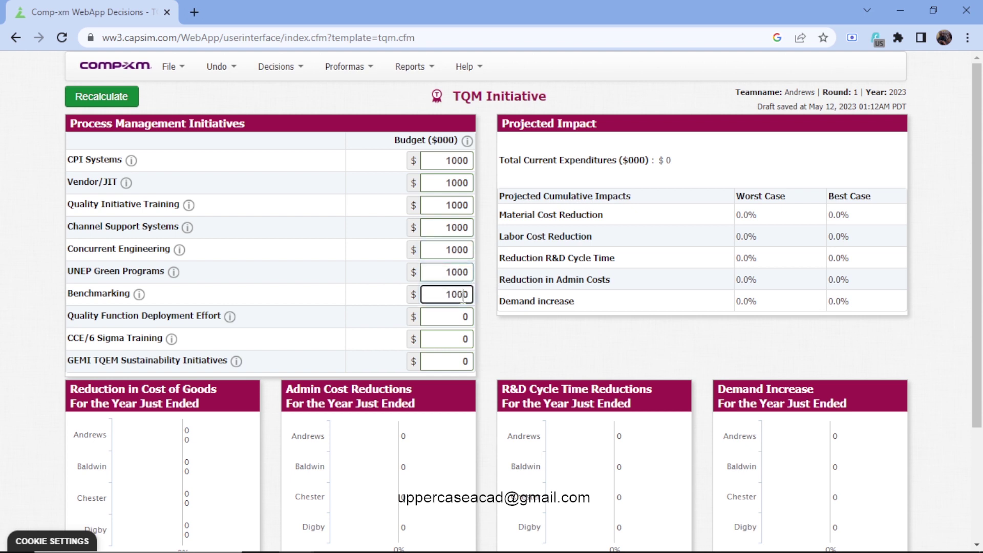
Set the QFD Effort, CCE/6 Sigma Training and GEMI TQEM budgets to 1000, then recalculate.
{"action": "left_click", "coordinate": [453, 316]}
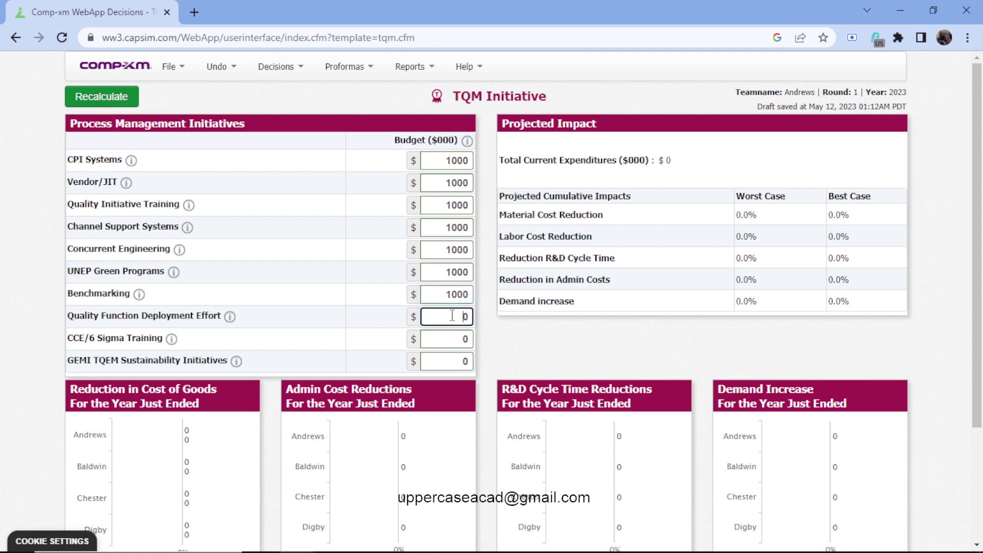
{"action": "type", "text": "1000"}
{"action": "left_click", "coordinate": [439, 339]}
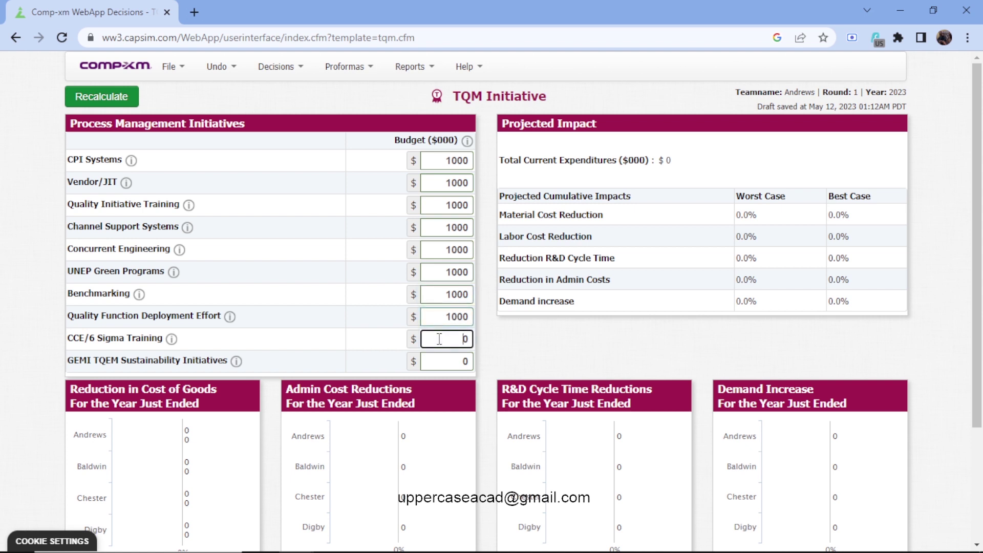
{"action": "type", "text": "1000"}
{"action": "left_click", "coordinate": [454, 358]}
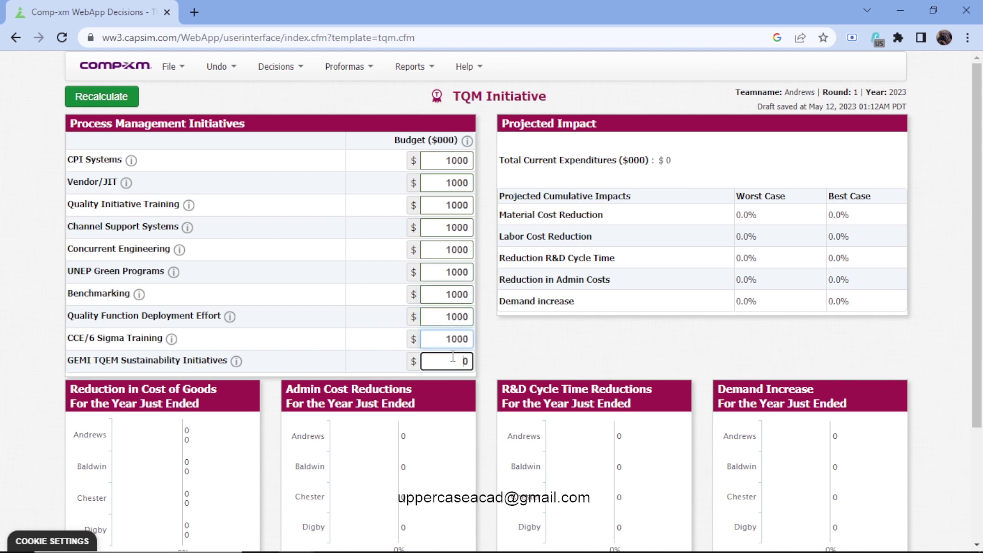
{"action": "type", "text": "1000"}
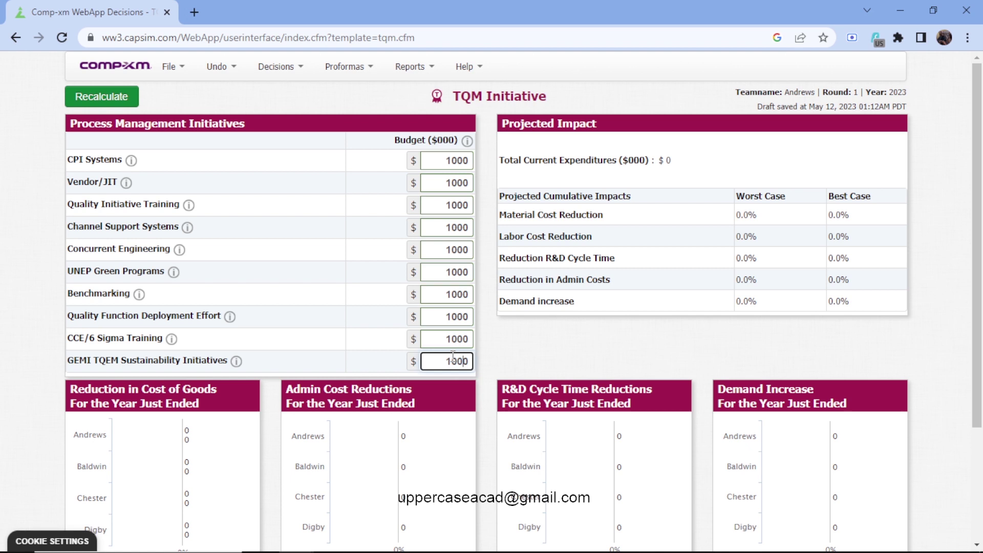
{"action": "left_click", "coordinate": [89, 99]}
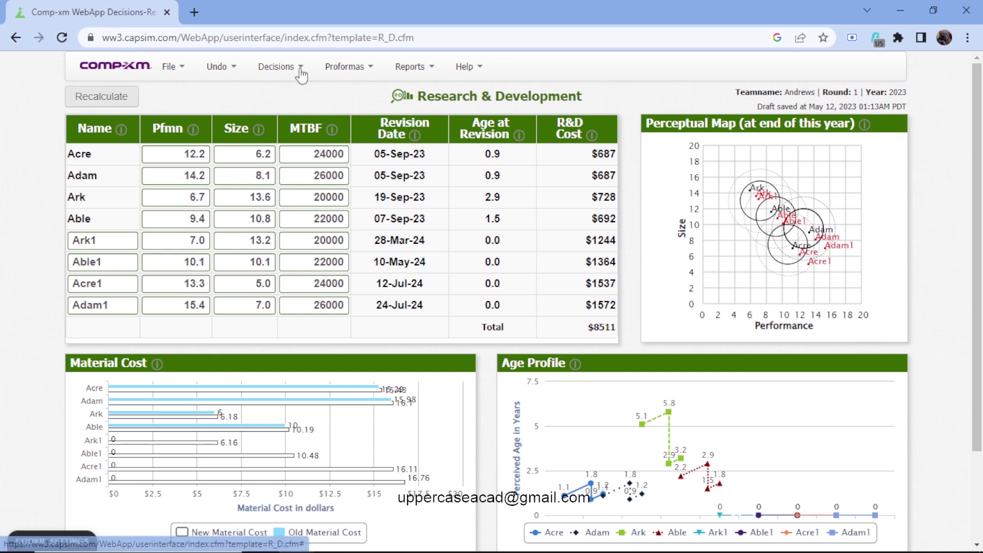
Switch from R&D to the Marketing decisions page for the four products.
{"action": "left_click", "coordinate": [281, 77]}
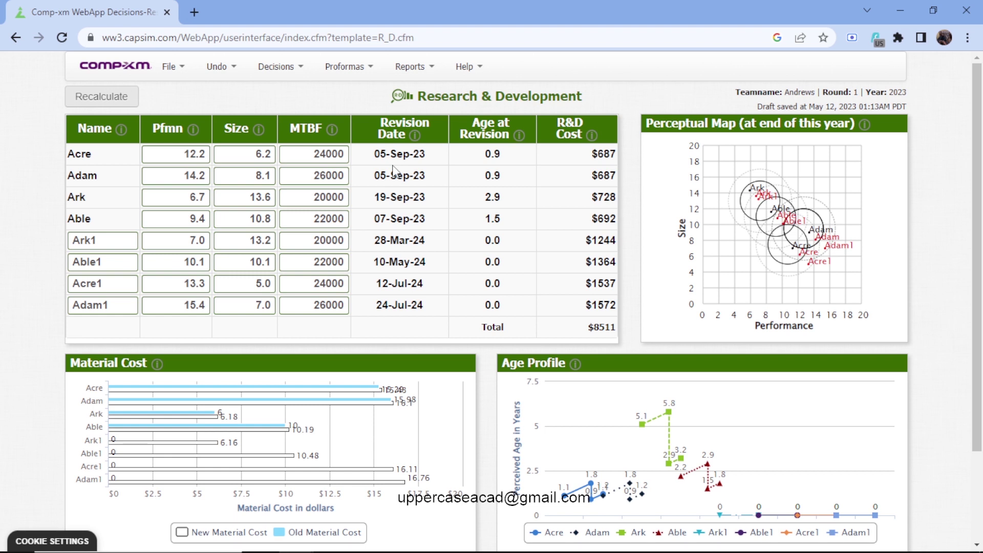
{"action": "left_click", "coordinate": [280, 67]}
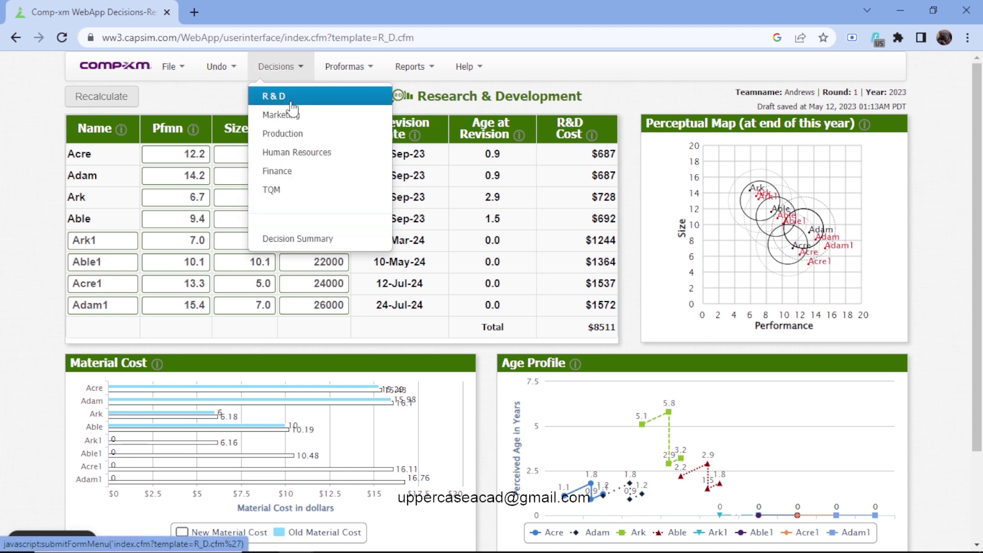
{"action": "left_click", "coordinate": [293, 110]}
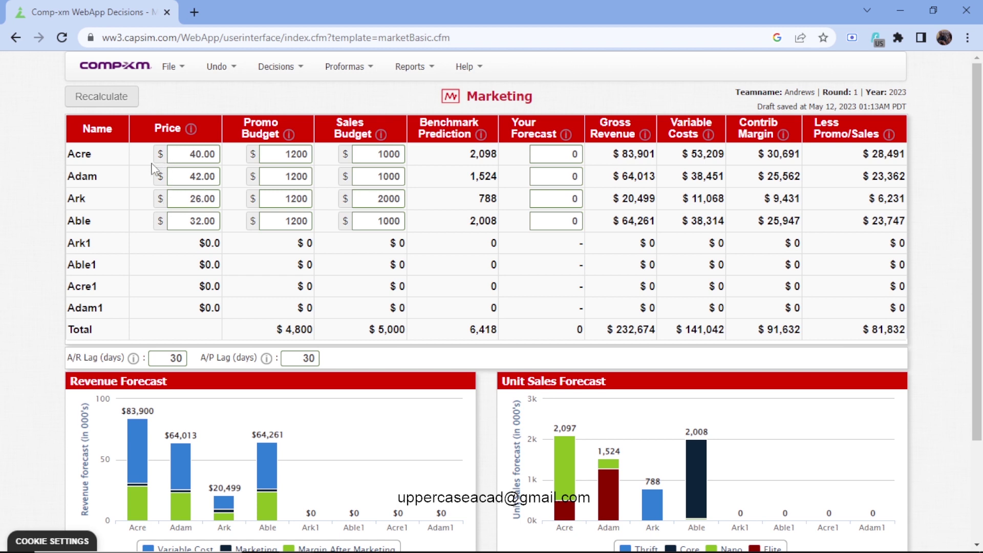
Re-enter Ark's price as 26.00 and bring up the Reports list.
{"action": "left_click", "coordinate": [201, 200]}
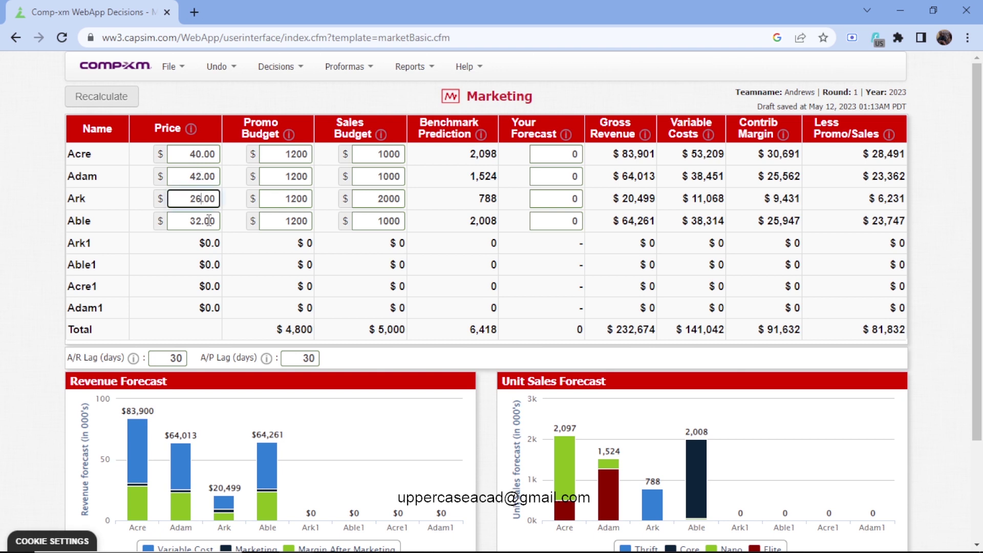
{"action": "key", "text": "BackSpace"}
{"action": "type", "text": "6"}
{"action": "left_click", "coordinate": [407, 71]}
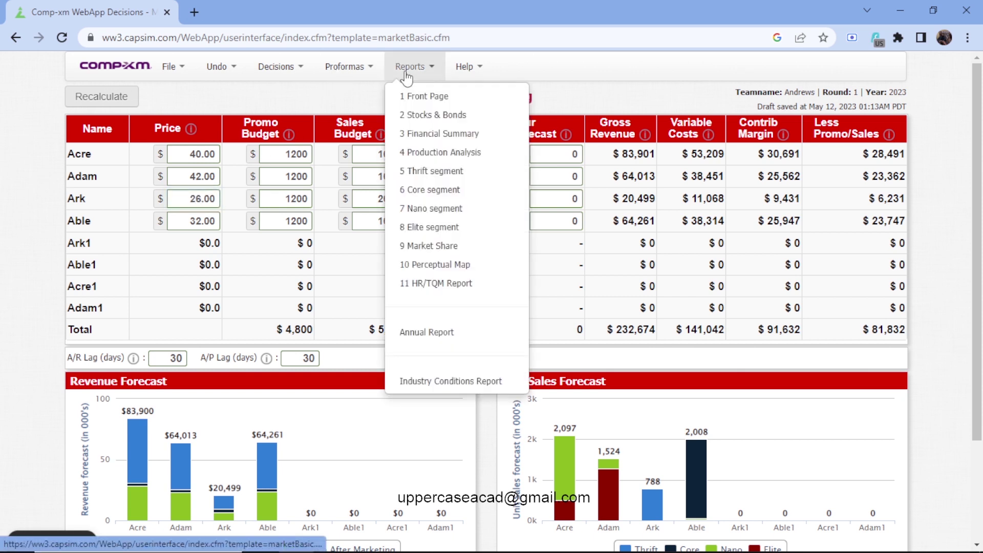
Open the Thrift segment report and mark Ark's $26.00 list price.
{"action": "left_click", "coordinate": [443, 174]}
{"action": "scroll", "coordinate": [558, 219], "scroll_direction": "down", "scroll_amount": 3}
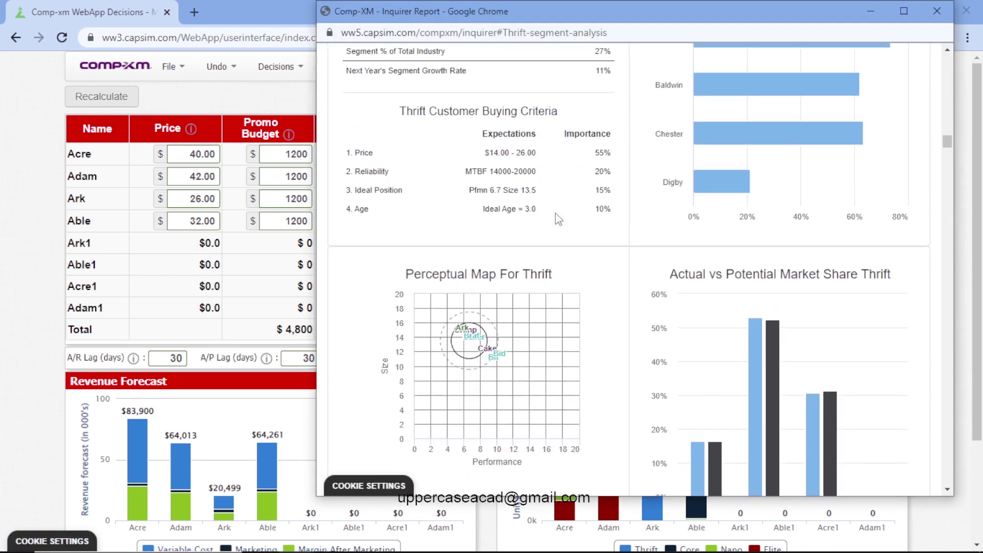
{"action": "scroll", "coordinate": [558, 219], "scroll_direction": "down", "scroll_amount": 3}
{"action": "scroll", "coordinate": [558, 219], "scroll_direction": "up", "scroll_amount": 2}
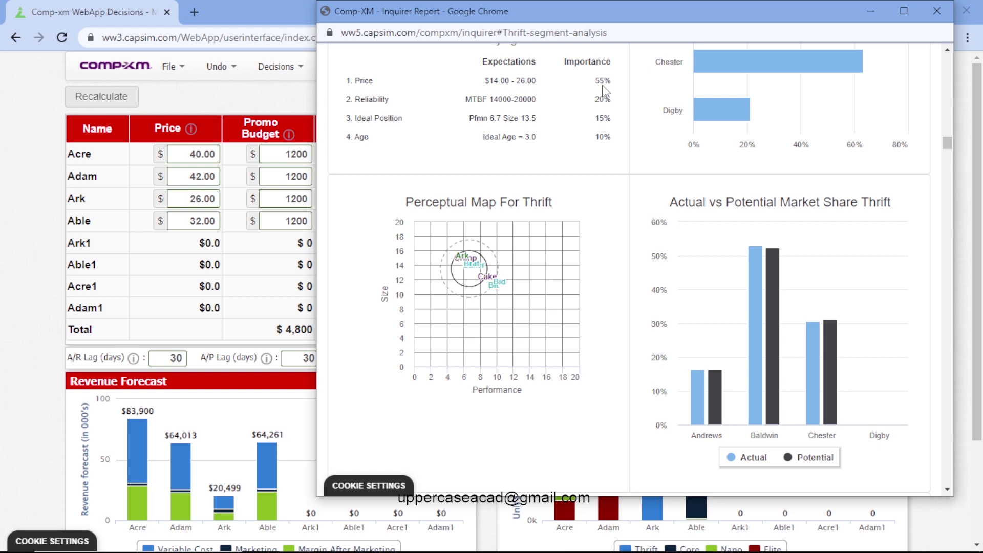
{"action": "scroll", "coordinate": [604, 91], "scroll_direction": "down", "scroll_amount": 8}
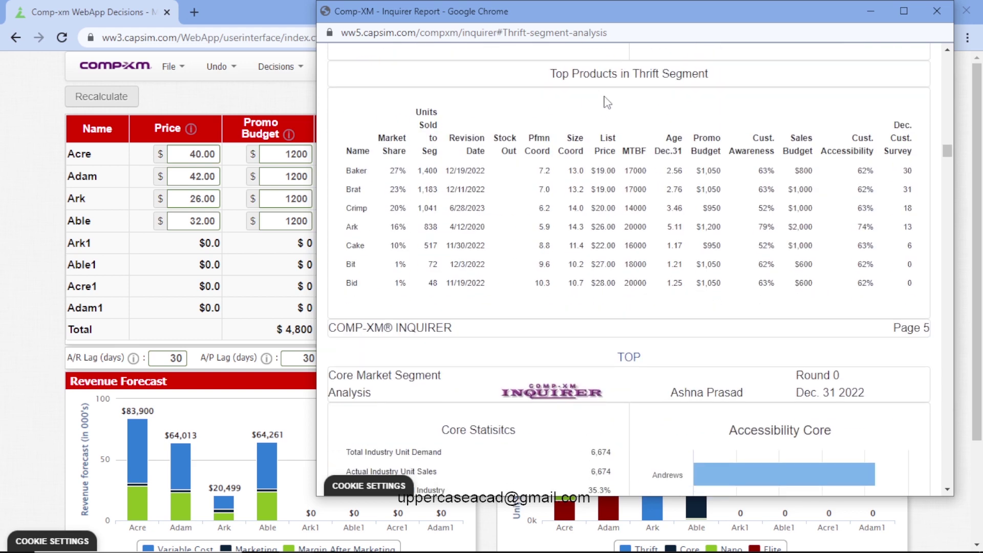
{"action": "scroll", "coordinate": [518, 213], "scroll_direction": "up", "scroll_amount": 2}
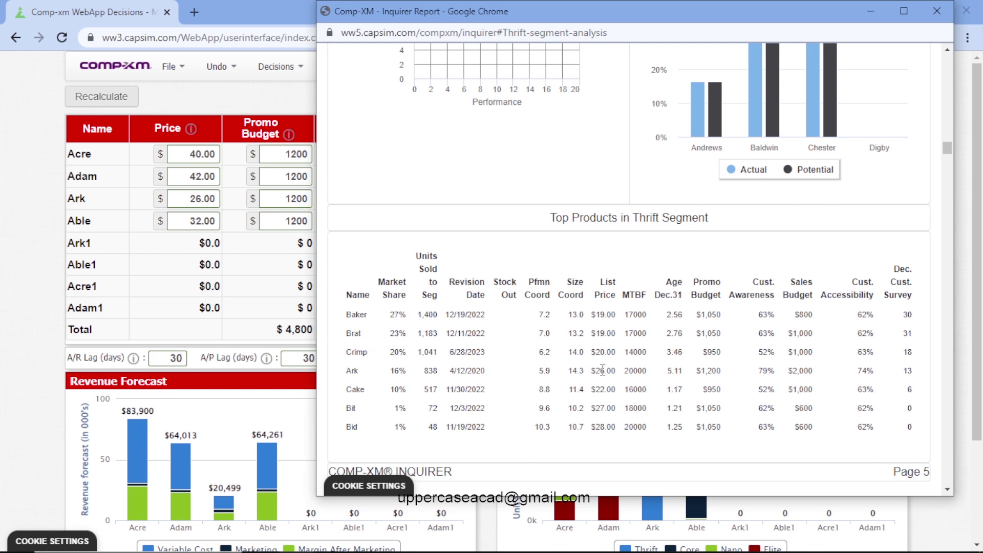
{"action": "left_click_drag", "start_coordinate": [590, 370], "coordinate": [619, 376]}
Review the Core and Nano pages, marking Able's $32.00 list price and Nano buying criteria.
{"action": "scroll", "coordinate": [630, 233], "scroll_direction": "down", "scroll_amount": 10}
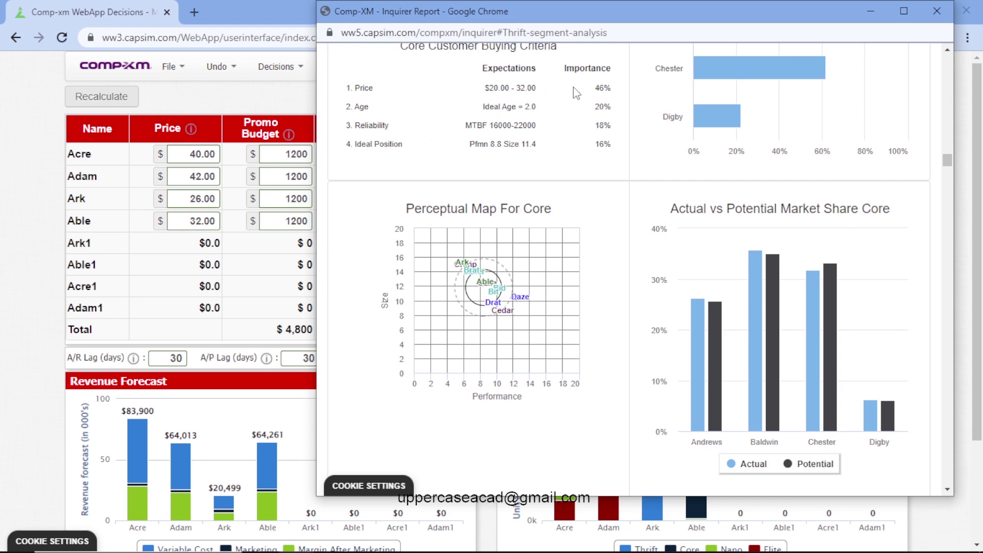
{"action": "scroll", "coordinate": [588, 105], "scroll_direction": "down", "scroll_amount": 7}
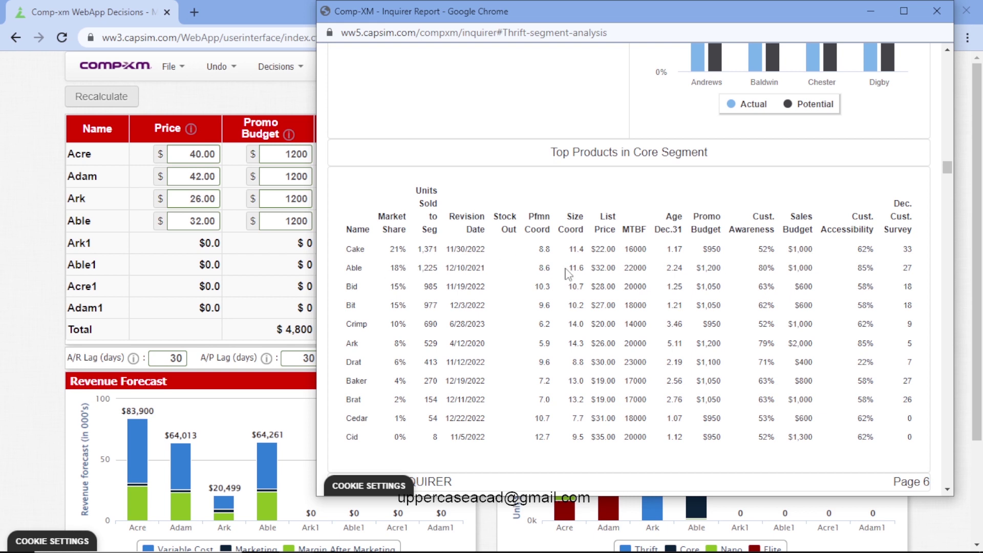
{"action": "left_click_drag", "start_coordinate": [593, 268], "coordinate": [617, 268]}
{"action": "left_click", "coordinate": [576, 305]}
{"action": "scroll", "coordinate": [577, 305], "scroll_direction": "down", "scroll_amount": 10}
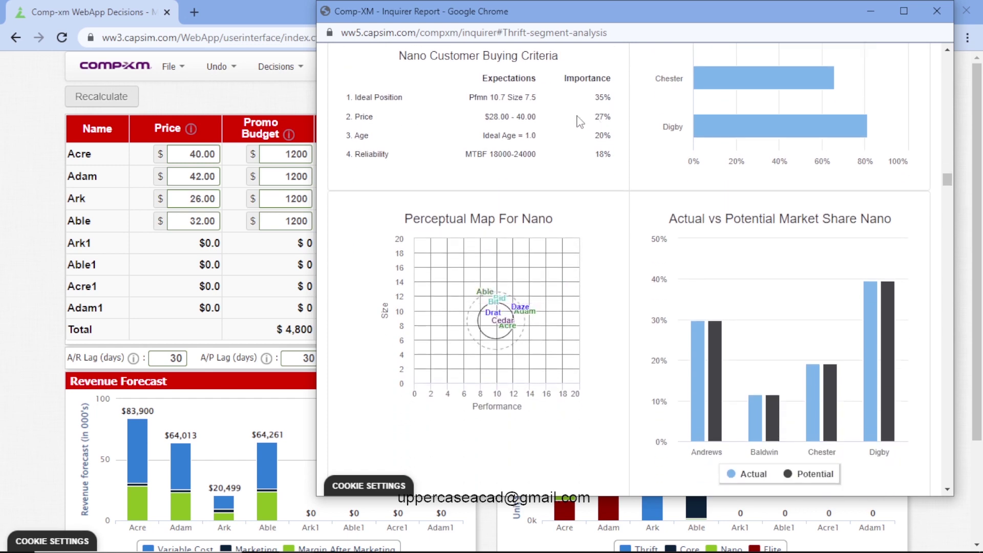
{"action": "left_click_drag", "start_coordinate": [621, 119], "coordinate": [617, 160]}
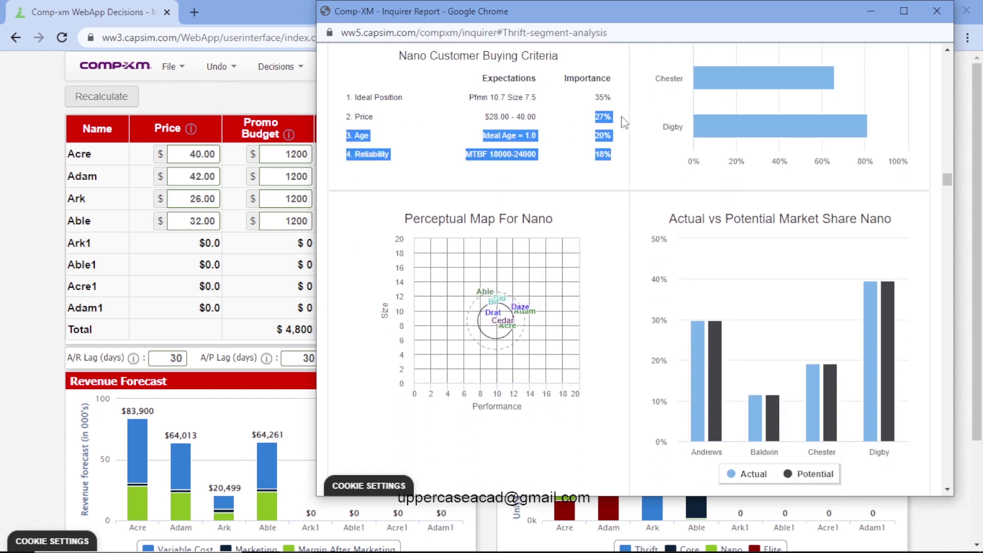
{"action": "left_click", "coordinate": [617, 160]}
Scroll through the remaining segment pages and return to the Marketing decisions.
{"action": "scroll", "coordinate": [664, 281], "scroll_direction": "down", "scroll_amount": 3}
{"action": "scroll", "coordinate": [665, 281], "scroll_direction": "down", "scroll_amount": 4}
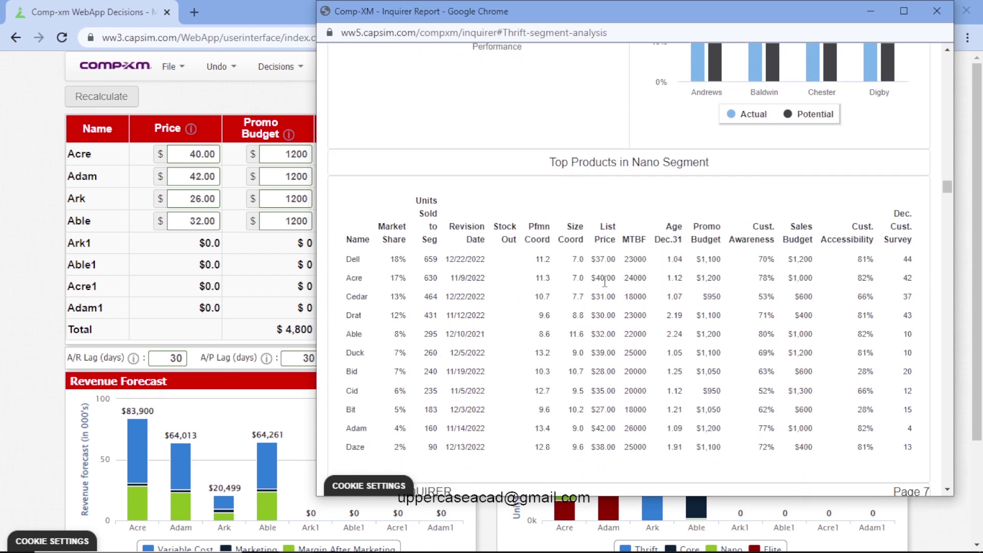
{"action": "scroll", "coordinate": [605, 282], "scroll_direction": "down", "scroll_amount": 18}
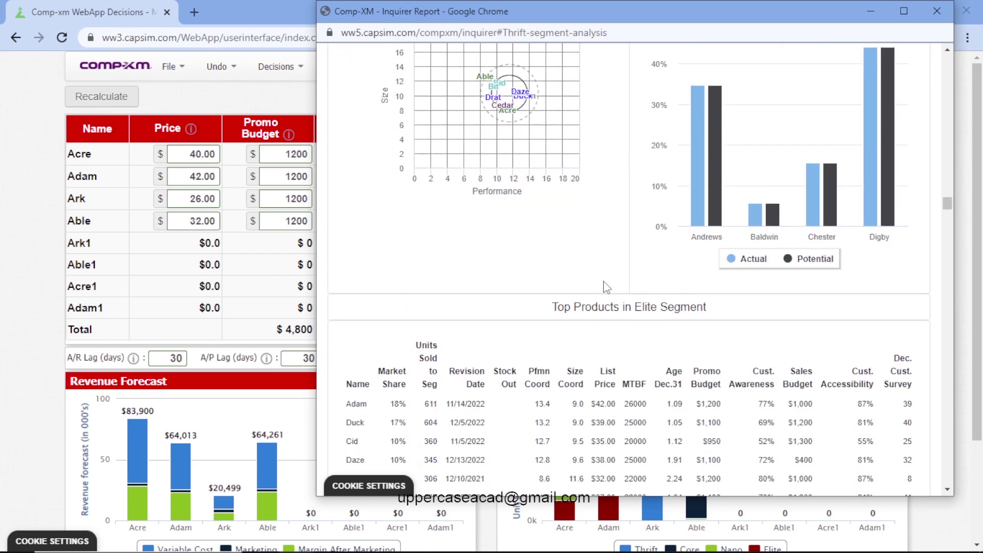
{"action": "scroll", "coordinate": [605, 287], "scroll_direction": "up", "scroll_amount": 6}
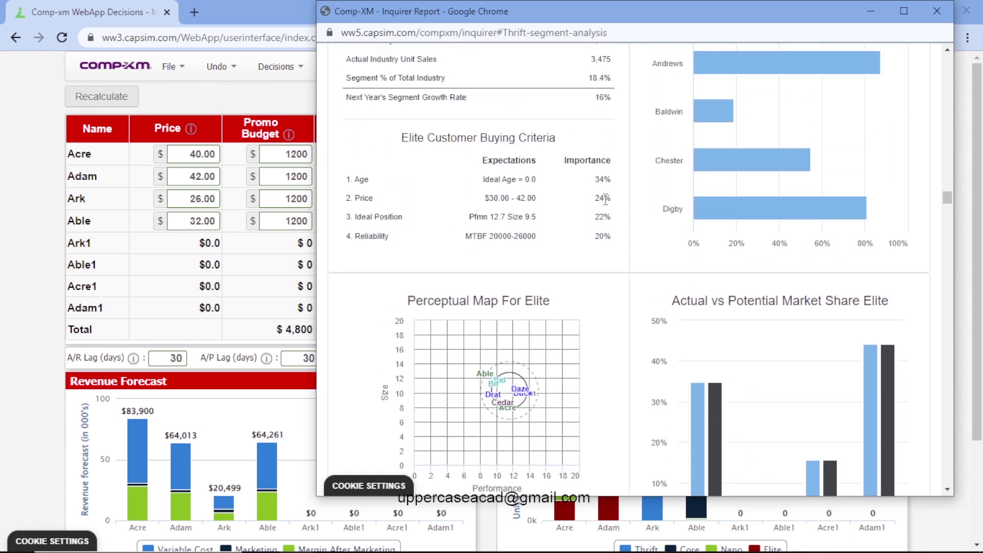
{"action": "left_click", "coordinate": [28, 153]}
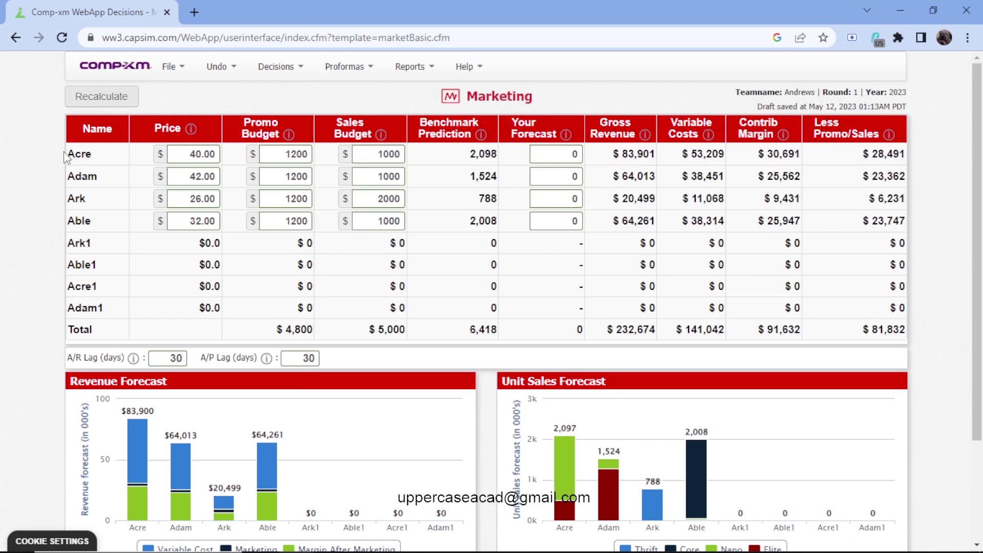
Cut Ark's price to $20.00 and Able's price to $29.00.
{"action": "left_click", "coordinate": [204, 198]}
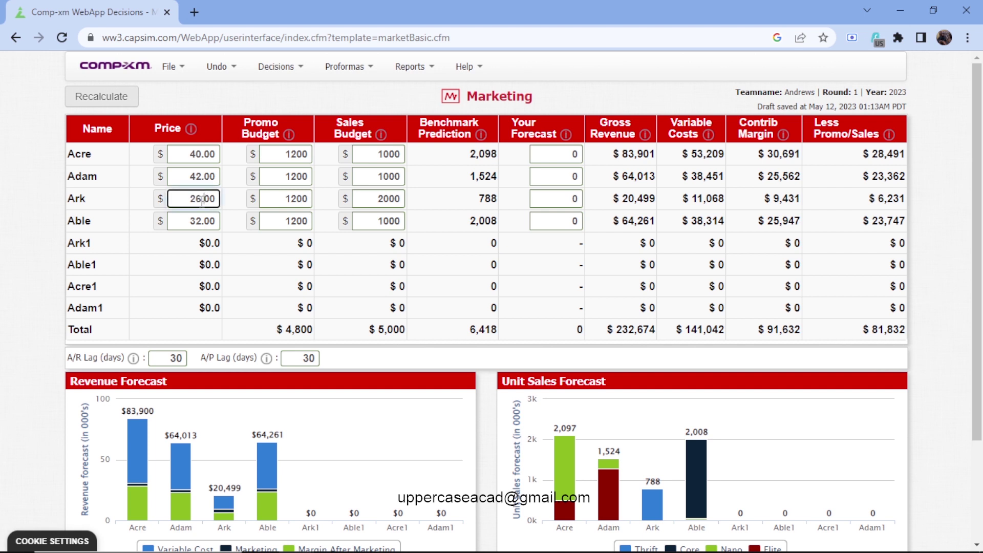
{"action": "key", "text": "BackSpace"}
{"action": "type", "text": "0"}
{"action": "left_click", "coordinate": [201, 223]}
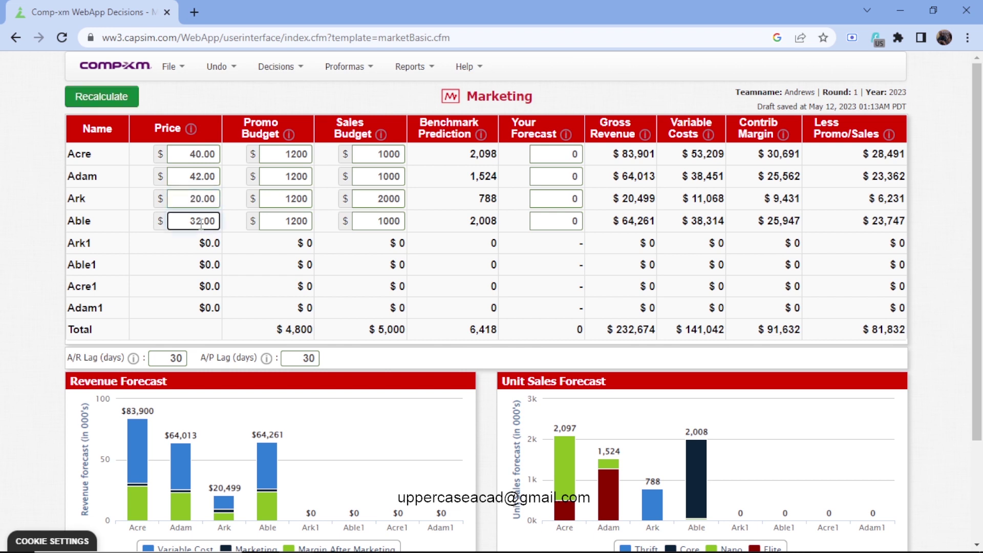
{"action": "key", "text": "BackSpace"}
{"action": "key", "text": "BackSpace"}
{"action": "type", "text": "29"}
Raise the products' promo budgets to 2000.
{"action": "left_click", "coordinate": [290, 154]}
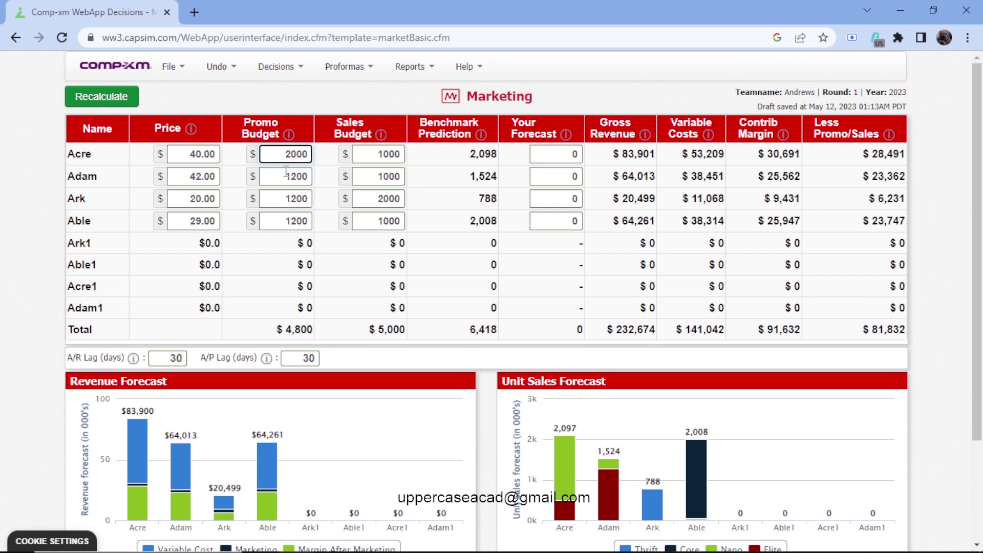
{"action": "left_click", "coordinate": [293, 176]}
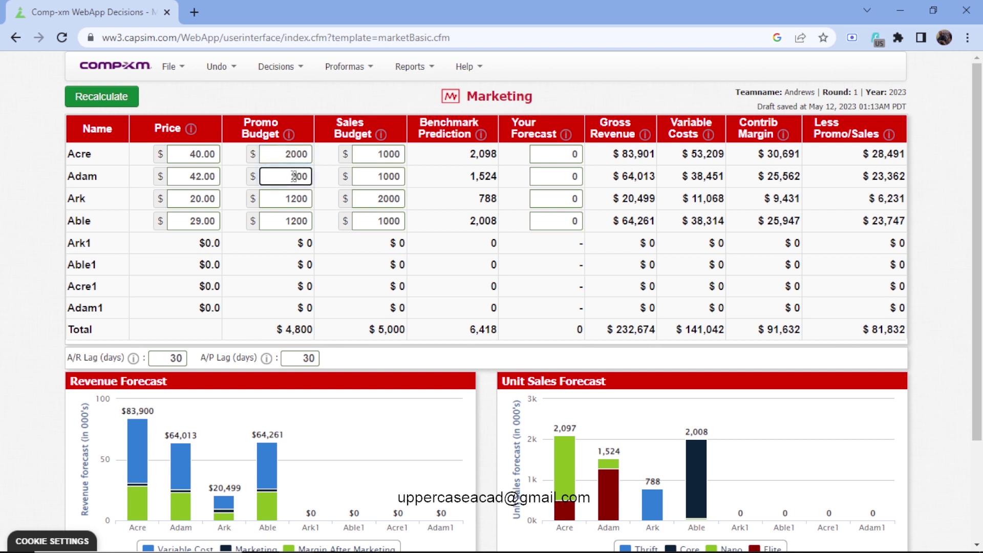
{"action": "type", "text": "20"}
{"action": "left_click", "coordinate": [294, 198]}
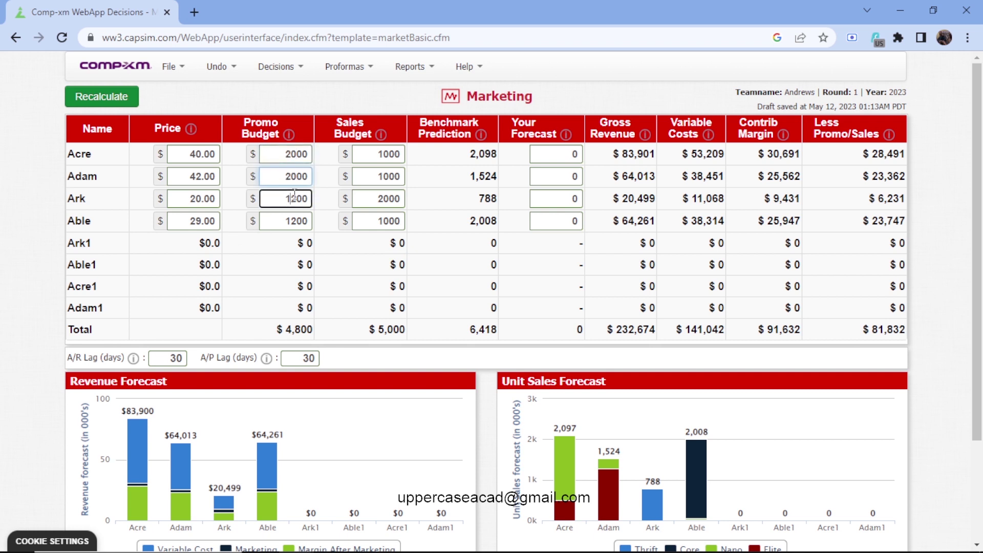
{"action": "key", "text": "Delete"}
{"action": "type", "text": "20"}
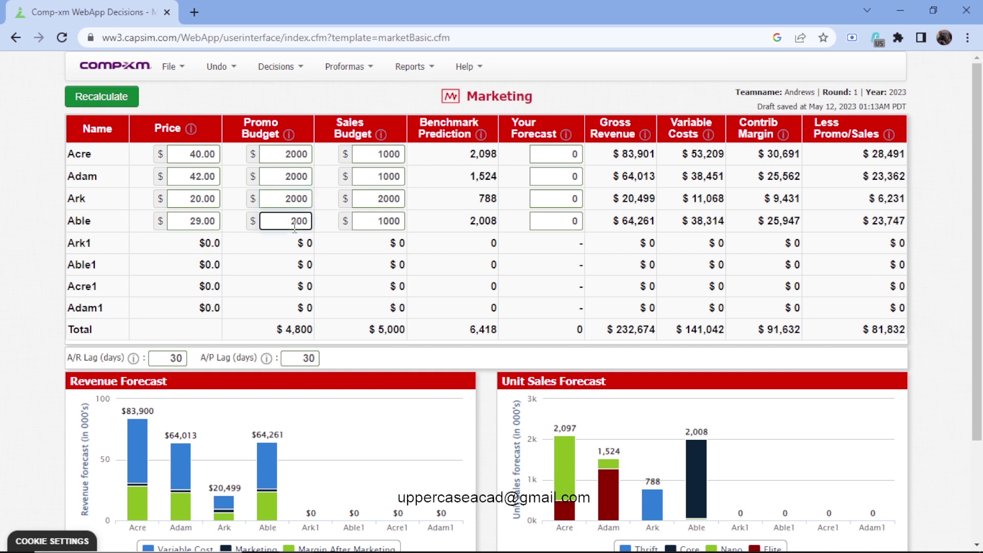
{"action": "type", "text": "0"}
Raise the products' sales budgets to 2000.
{"action": "left_click", "coordinate": [385, 155]}
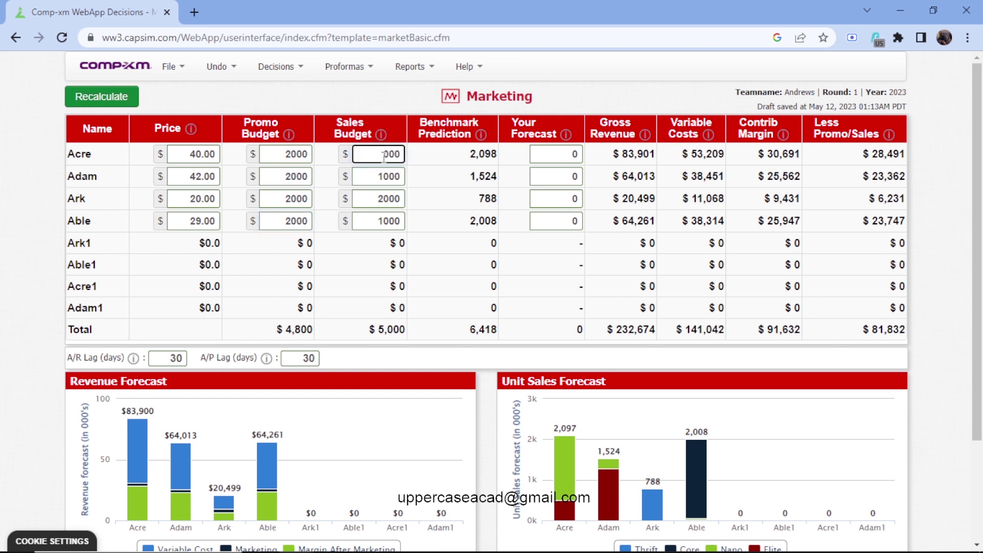
{"action": "type", "text": "2"}
{"action": "left_click", "coordinate": [385, 177]}
{"action": "type", "text": "2"}
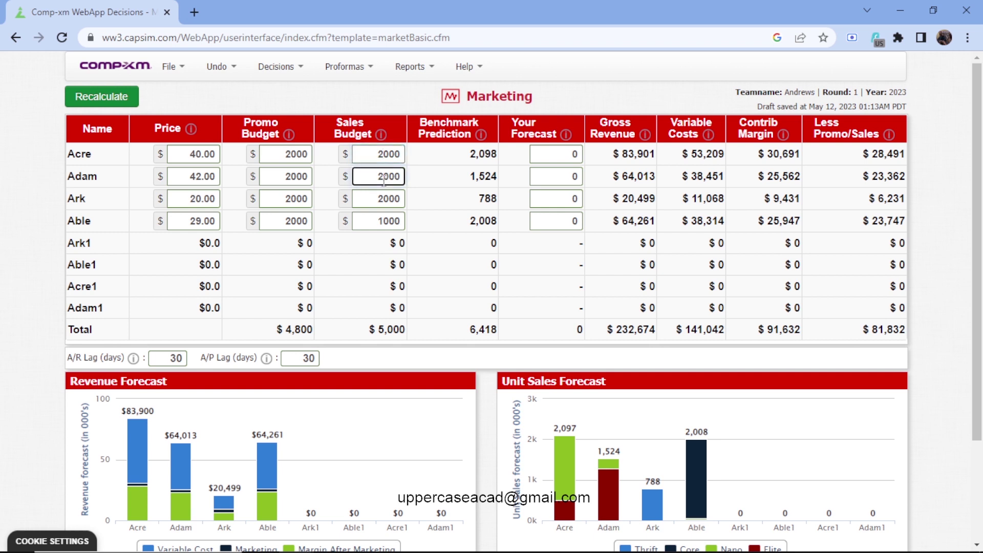
{"action": "left_click", "coordinate": [386, 226]}
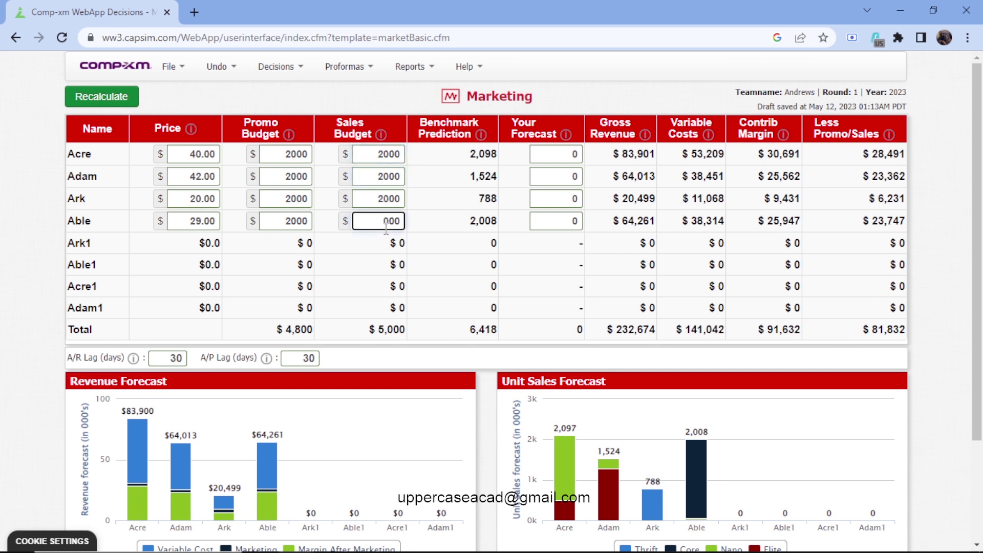
{"action": "type", "text": "2"}
{"action": "mouse_move", "coordinate": [471, 539]}
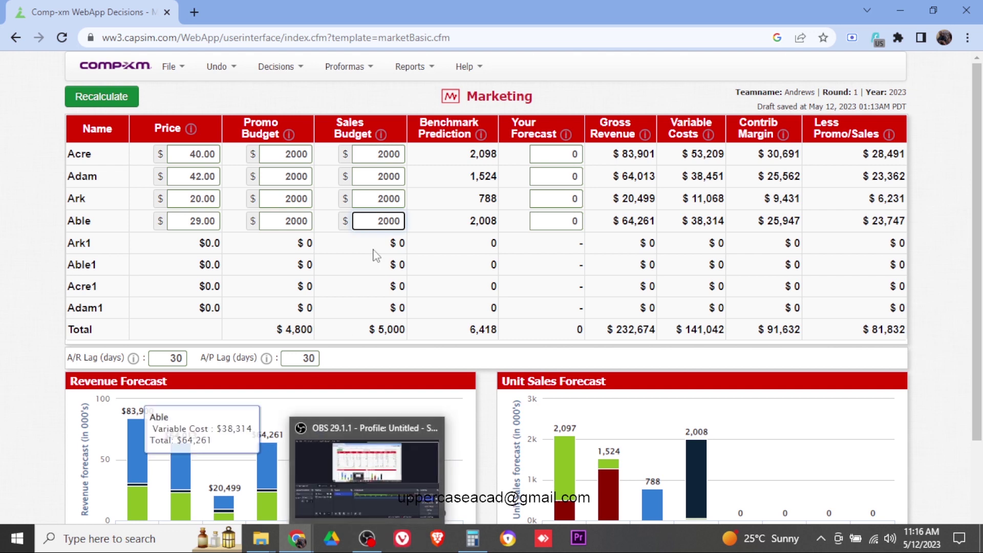
Set Ark's sales forecast to 2000 and Able's to 2100.
{"action": "left_click", "coordinate": [551, 152]}
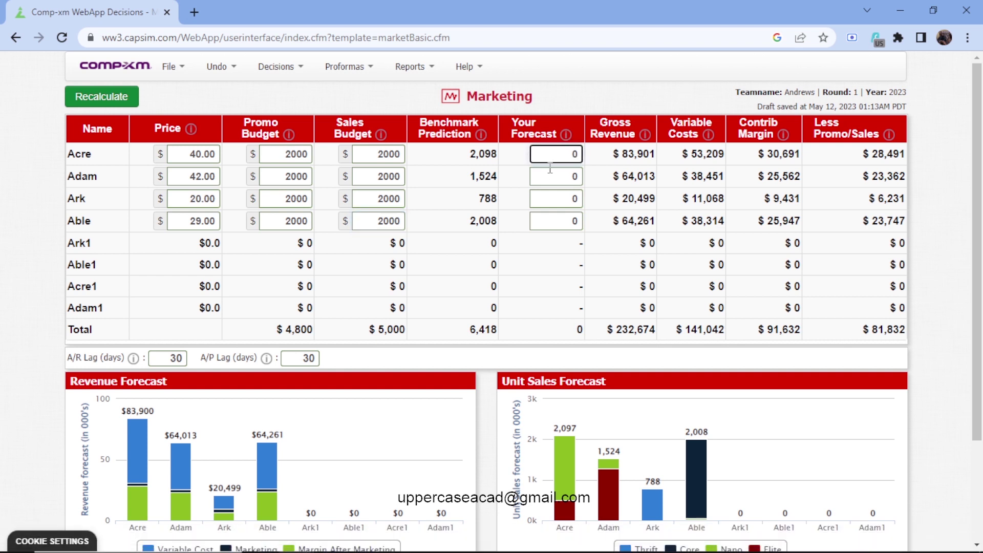
{"action": "left_click", "coordinate": [559, 201]}
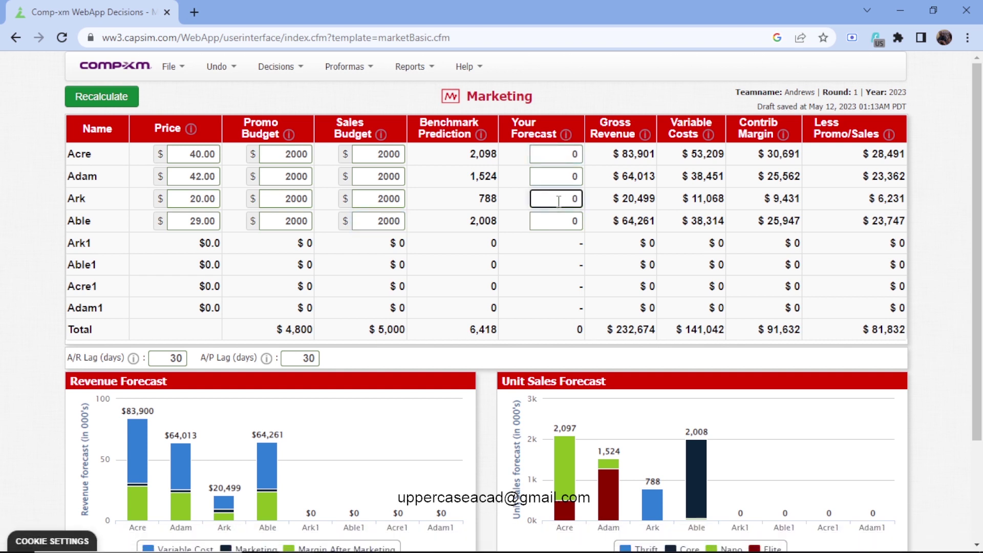
{"action": "type", "text": "2000"}
{"action": "key", "text": "Tab"}
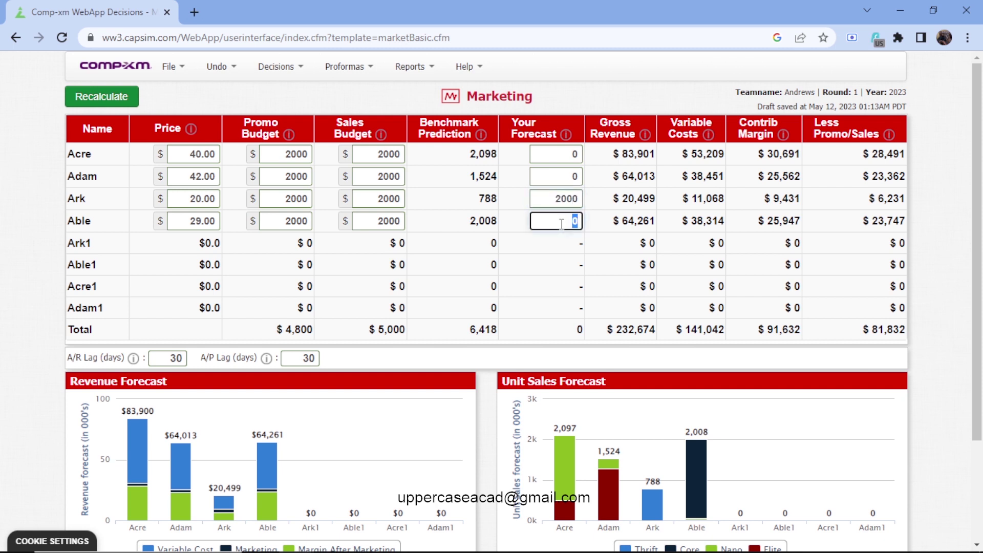
{"action": "left_click", "coordinate": [562, 224]}
{"action": "type", "text": "2100"}
{"action": "left_click", "coordinate": [566, 181]}
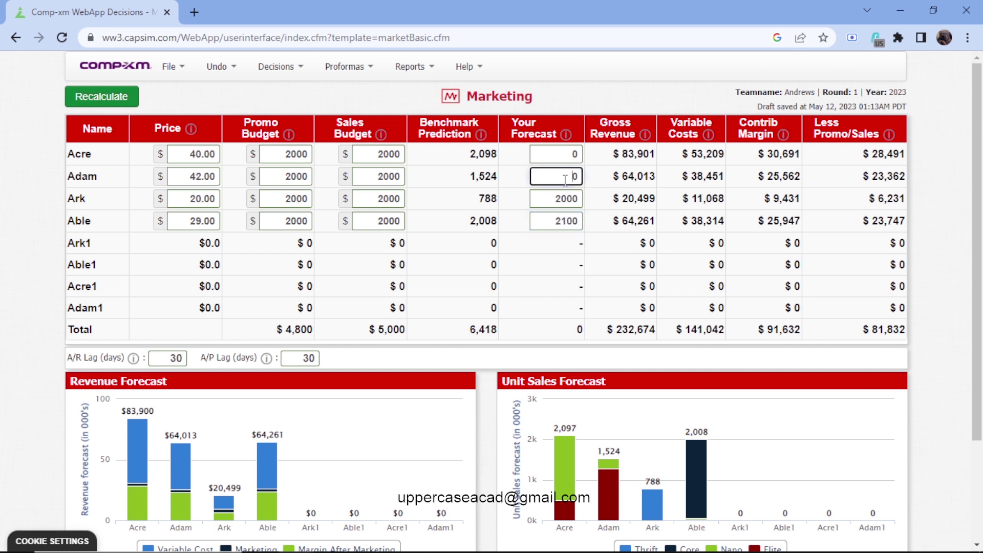
Set Acre's sales forecast to 1200 and Adam's to 1300.
{"action": "left_click", "coordinate": [561, 157]}
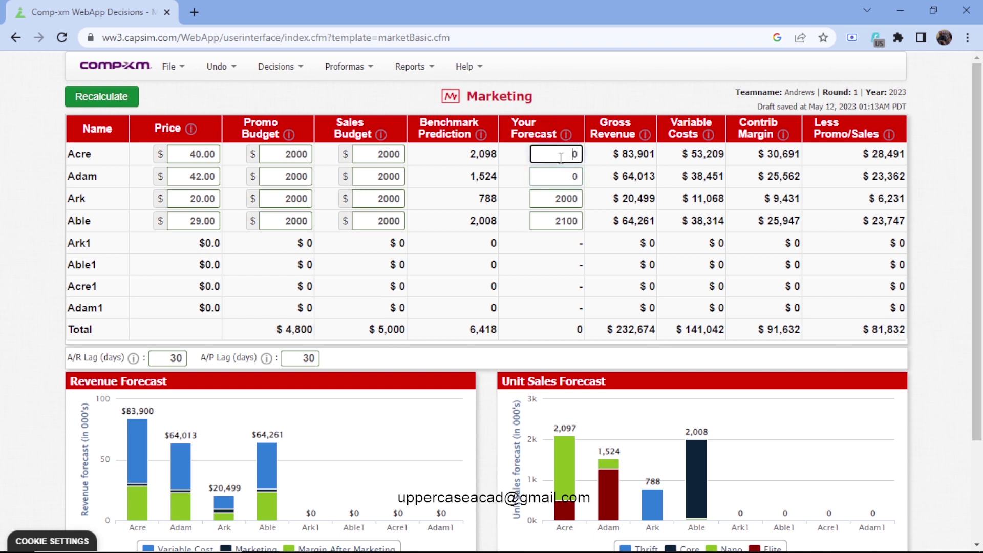
{"action": "type", "text": "12"}
{"action": "key", "text": "BackSpace"}
{"action": "type", "text": "19"}
{"action": "key", "text": "BackSpace"}
{"action": "key", "text": "Delete"}
{"action": "key", "text": "BackSpace"}
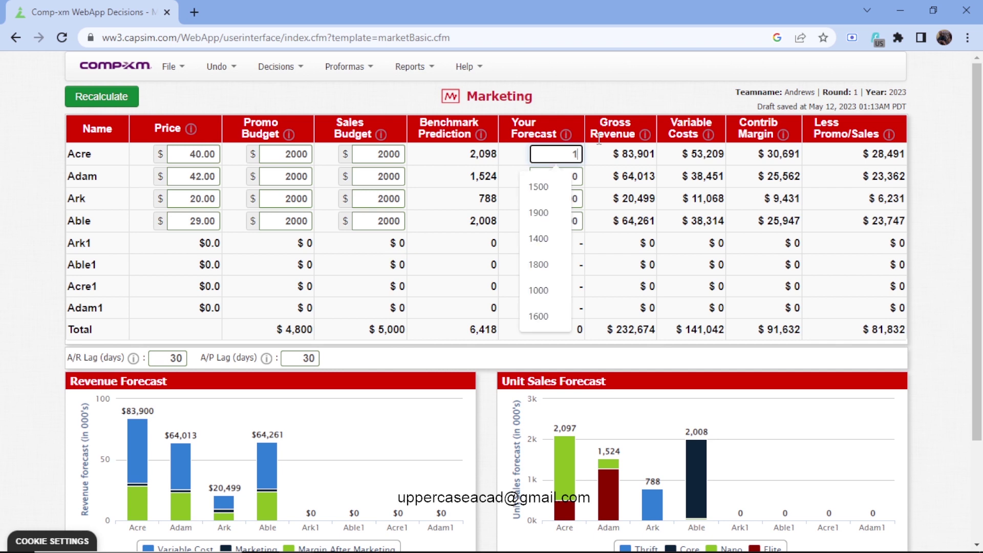
{"action": "type", "text": "200"}
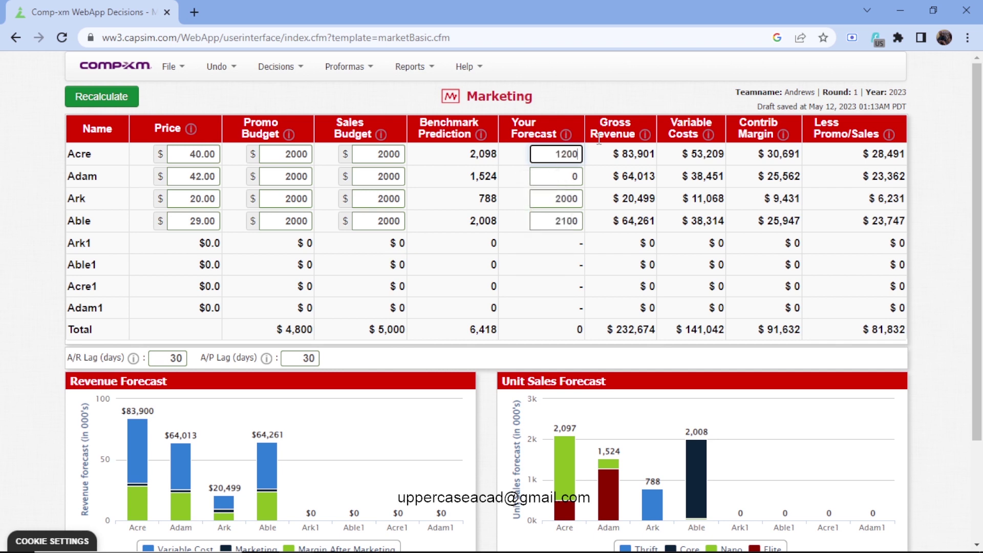
{"action": "left_click", "coordinate": [565, 178]}
{"action": "type", "text": "1"}
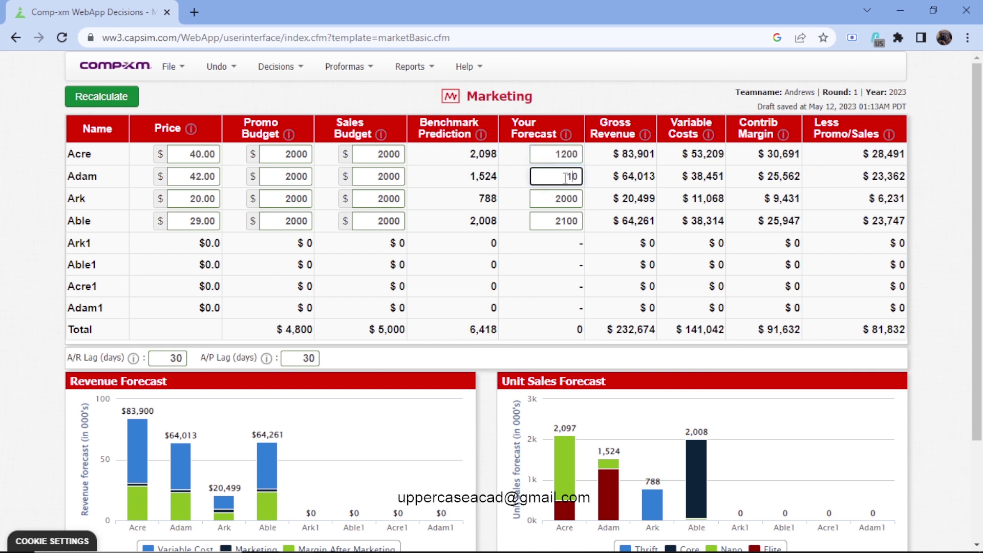
{"action": "type", "text": "30"}
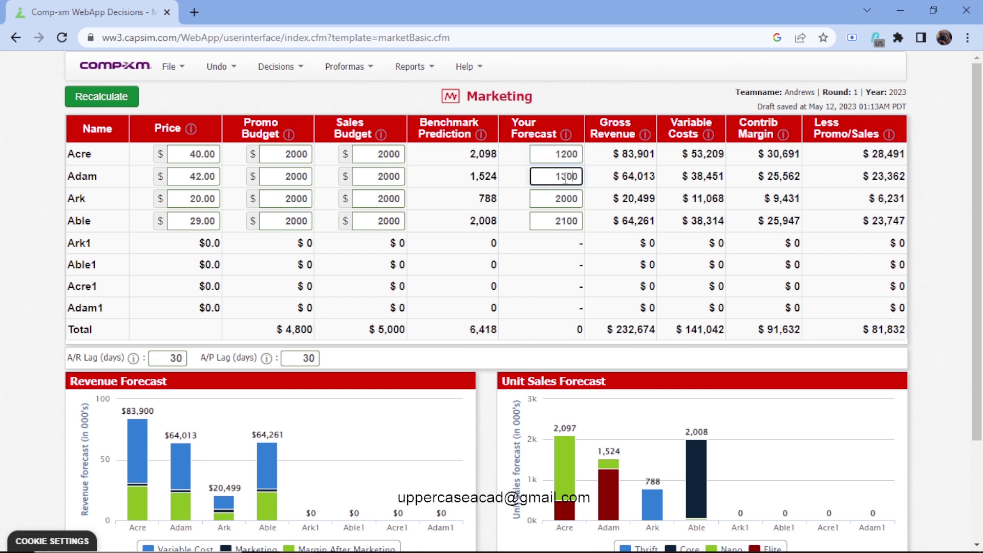
Recalculate the Marketing projections to $203,500 gross revenue and $72,120 contribution margin.
{"action": "left_click", "coordinate": [104, 99]}
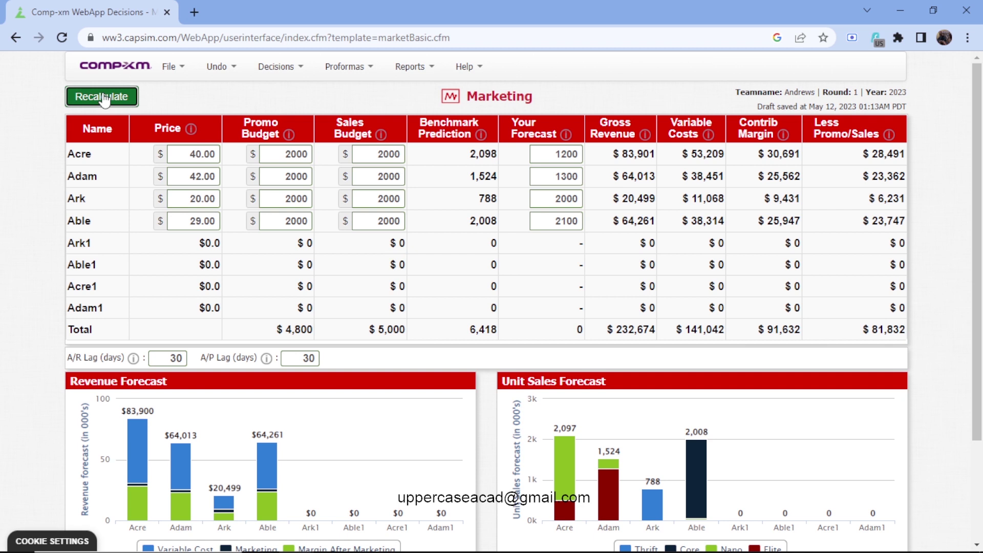
{"action": "left_click", "coordinate": [102, 96]}
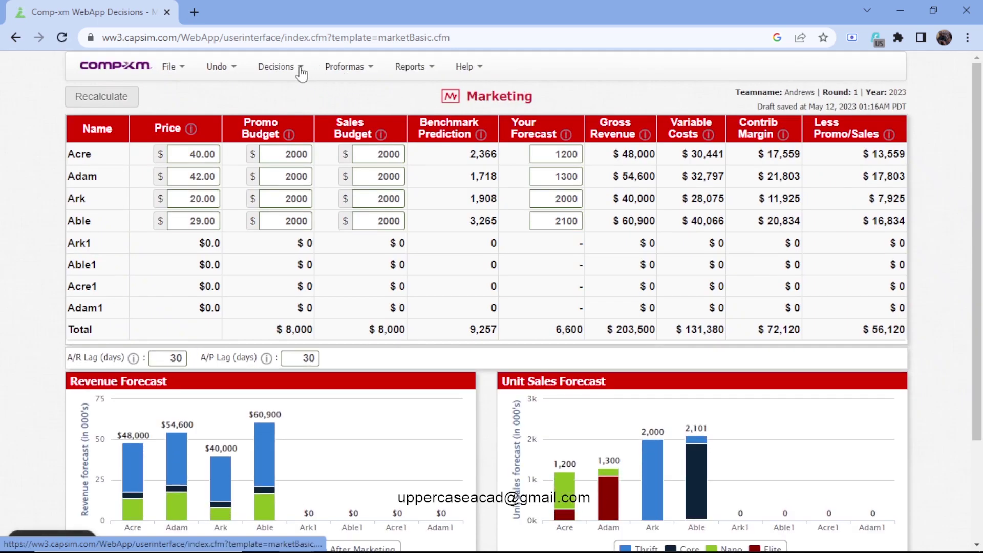
{"action": "left_click", "coordinate": [292, 67]}
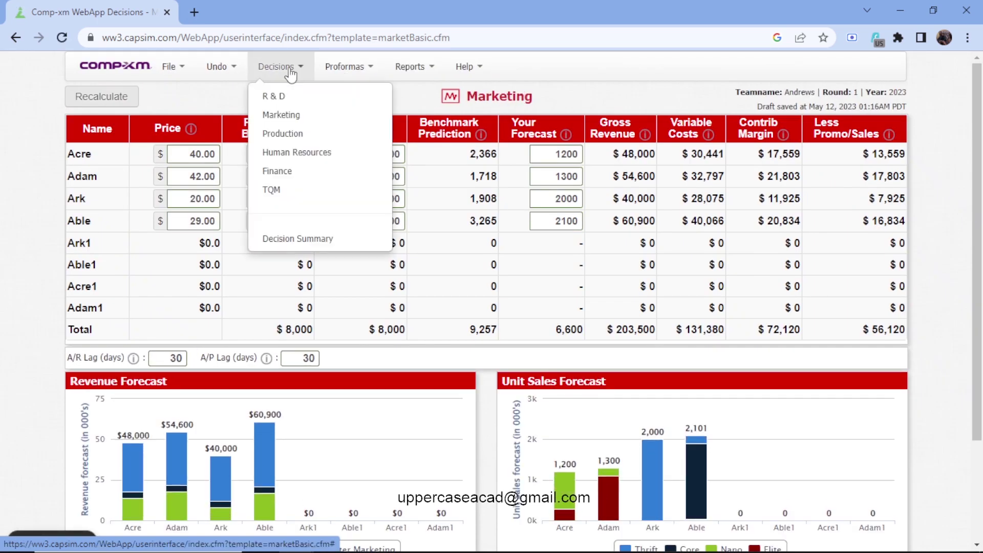
On the Production page, set Buy/Sell Capacity to 300 for Ark1, Able1, Acre1 and Adam1.
{"action": "left_click", "coordinate": [276, 135]}
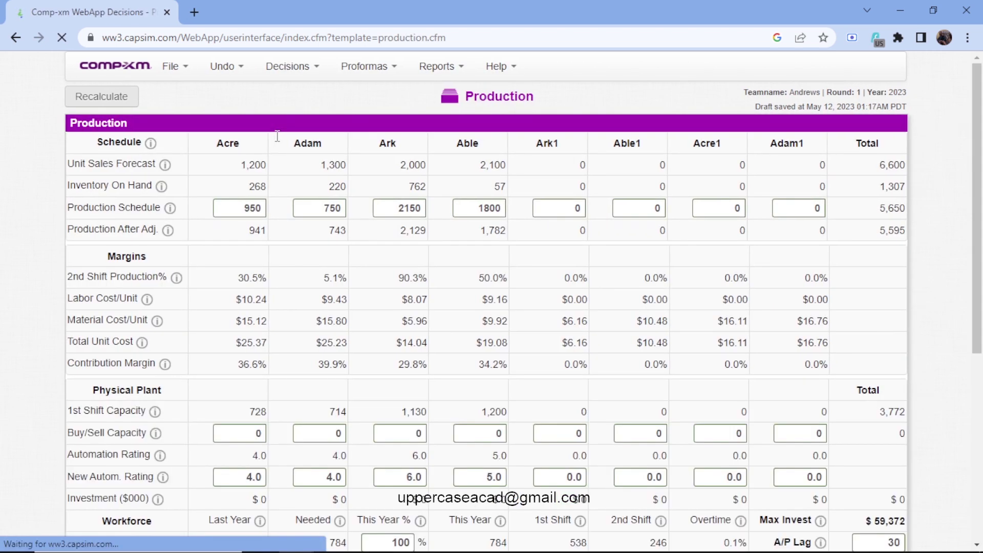
{"action": "scroll", "coordinate": [428, 257], "scroll_direction": "down", "scroll_amount": 3}
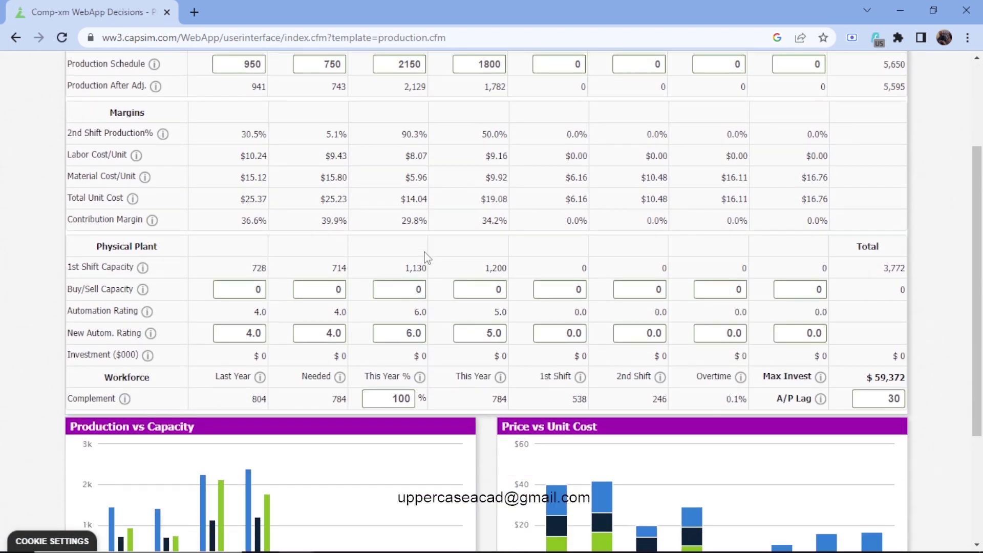
{"action": "left_click", "coordinate": [573, 287]}
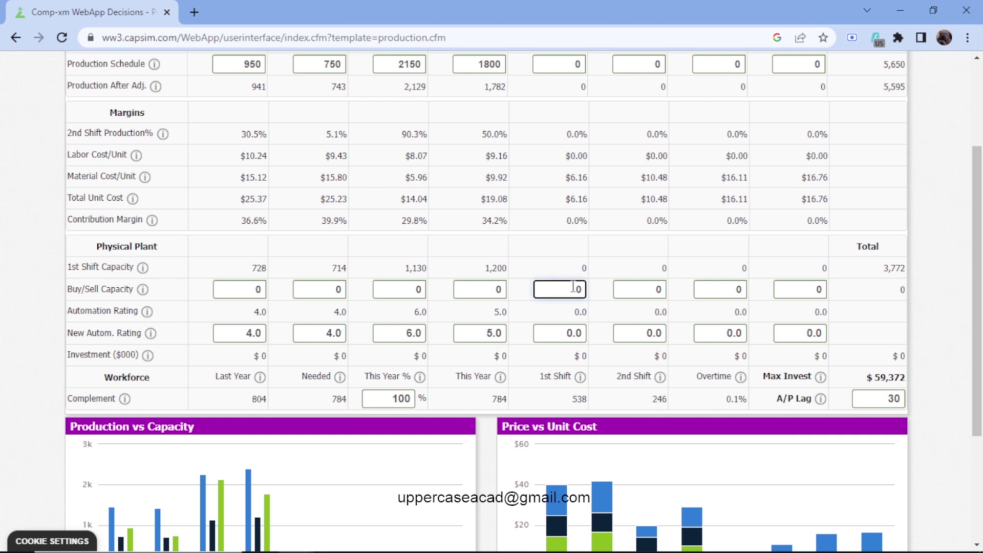
{"action": "type", "text": "300"}
{"action": "key", "text": "Delete"}
{"action": "left_click", "coordinate": [637, 289]}
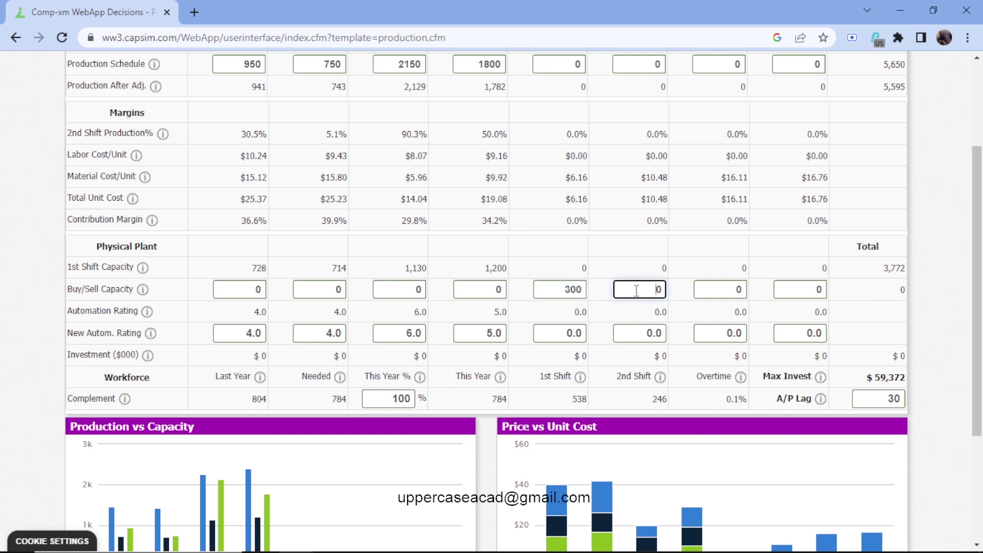
{"action": "type", "text": "300"}
{"action": "key", "text": "Delete"}
{"action": "left_click", "coordinate": [721, 290]}
{"action": "type", "text": "30"}
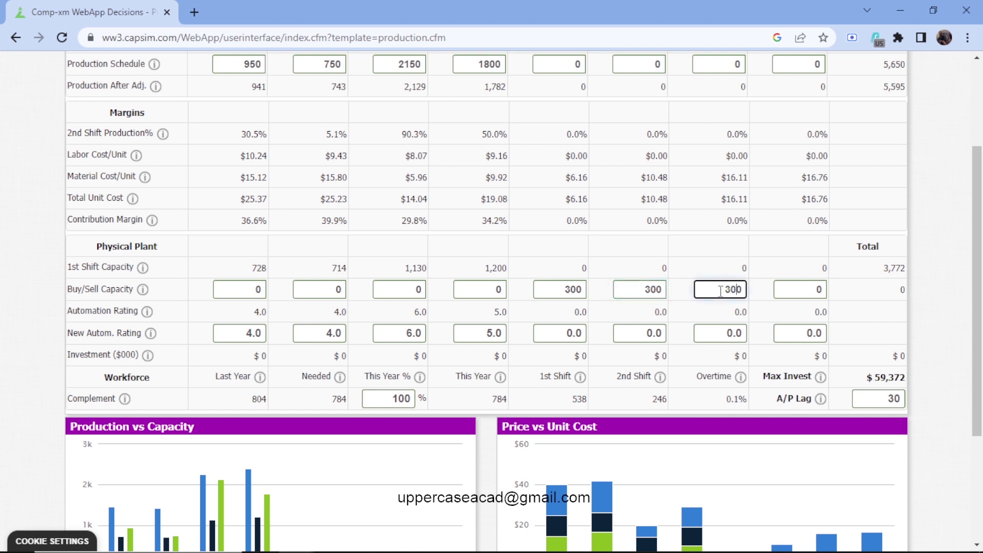
{"action": "left_click", "coordinate": [813, 296]}
{"action": "type", "text": "3"}
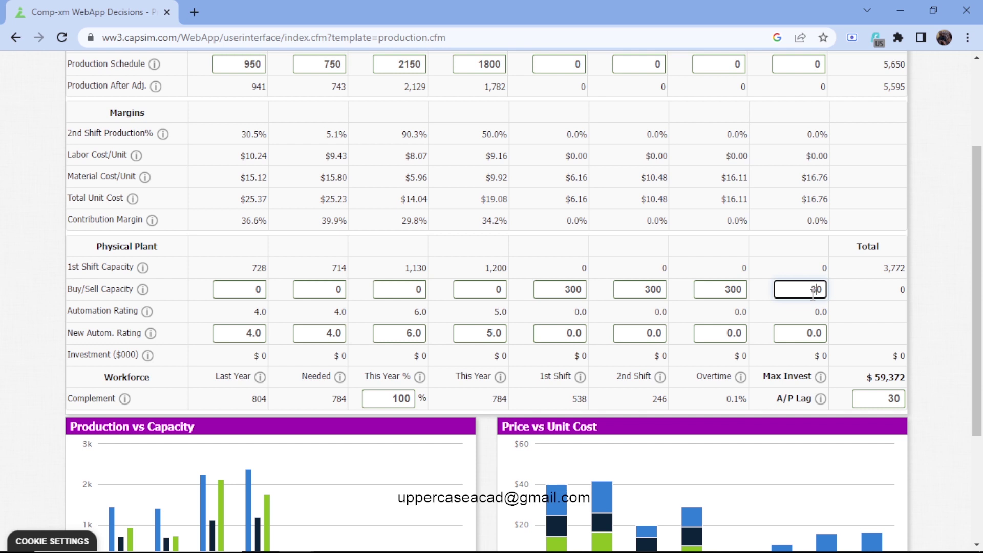
{"action": "type", "text": "0"}
Set the new automation rating to 4.0 for Adam1, Acre1 and Able1.
{"action": "left_click", "coordinate": [813, 335]}
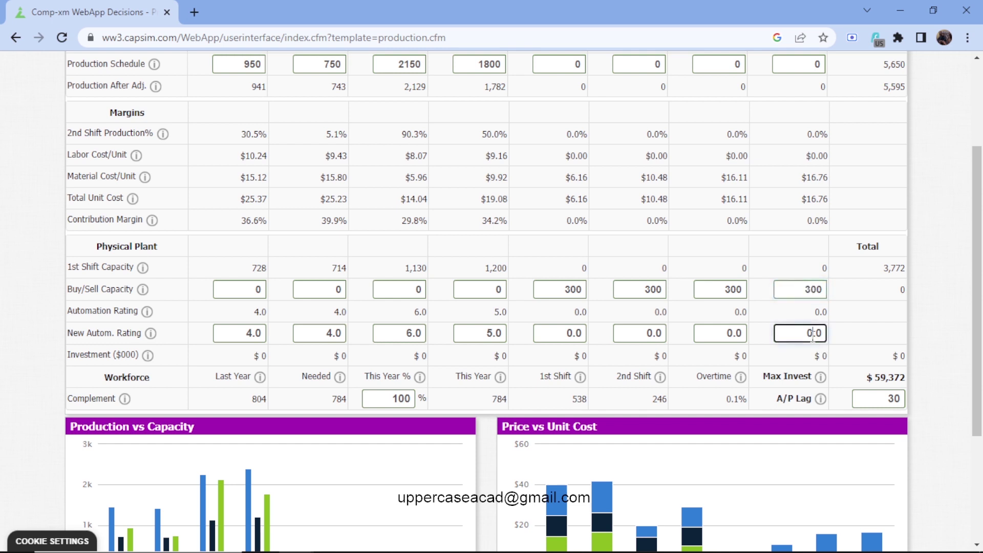
{"action": "key", "text": "BackSpace"}
{"action": "type", "text": "4"}
{"action": "left_click", "coordinate": [734, 333]}
{"action": "key", "text": "BackSpace"}
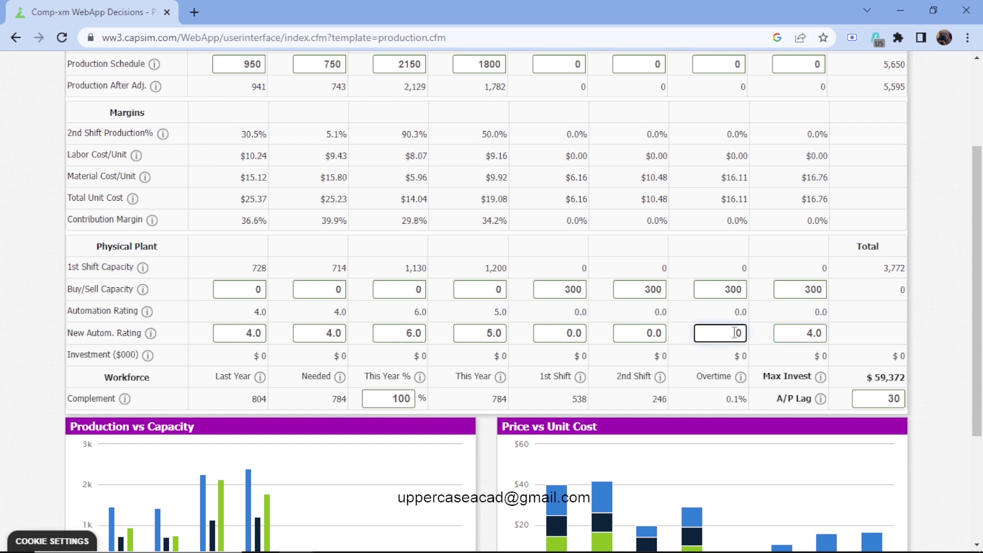
{"action": "type", "text": "4."}
{"action": "left_click", "coordinate": [650, 333]}
{"action": "key", "text": "BackSpace"}
{"action": "type", "text": "4"}
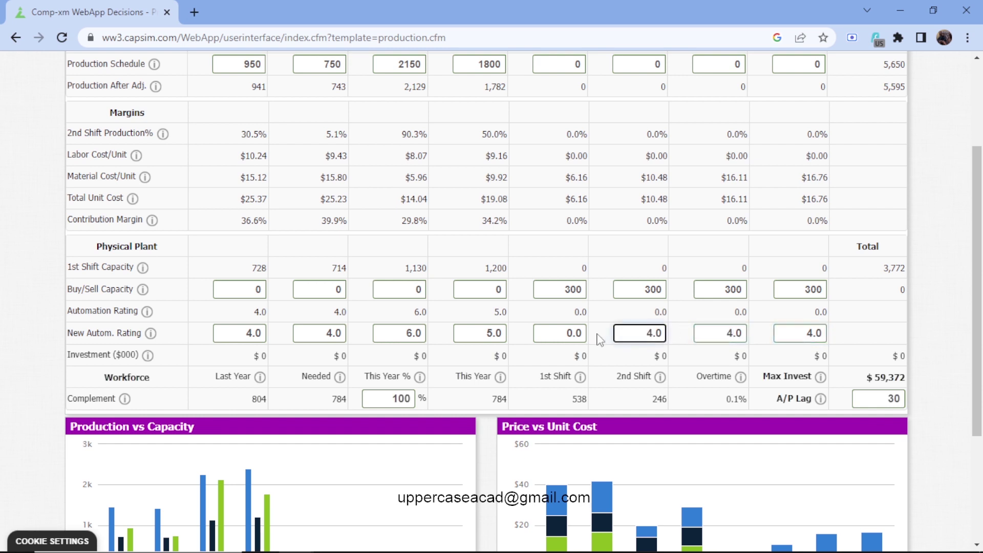
Set Ark1's automation to 4.0 and recalculate to $26,400 total investment.
{"action": "left_click", "coordinate": [573, 333]}
{"action": "key", "text": "BackSpace"}
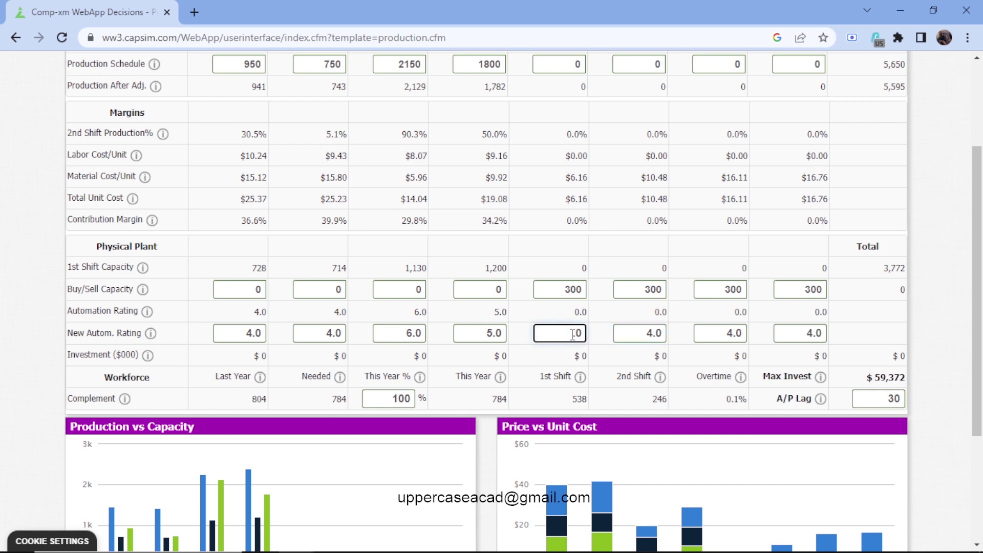
{"action": "scroll", "coordinate": [589, 333], "scroll_direction": "up", "scroll_amount": 3}
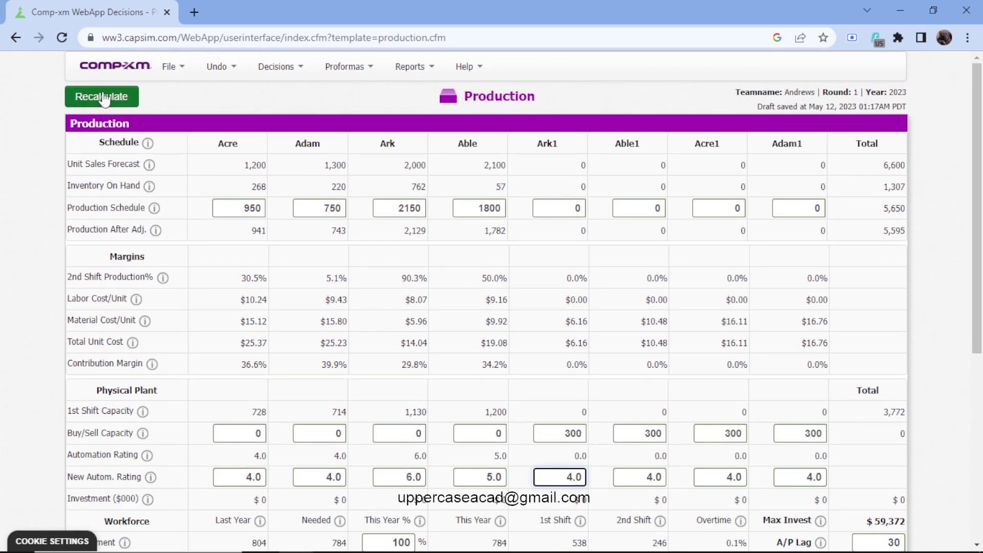
{"action": "left_click", "coordinate": [102, 97]}
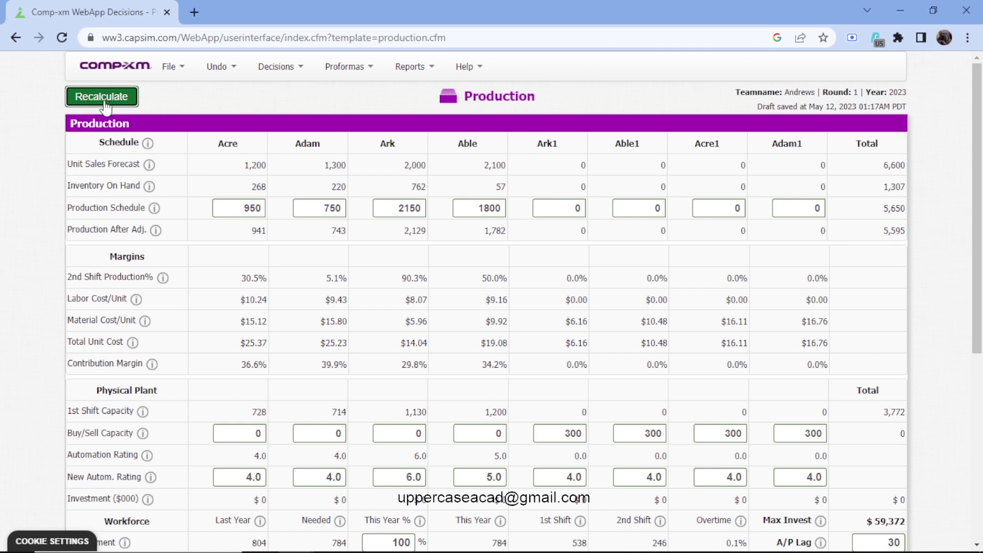
{"action": "left_click", "coordinate": [106, 107]}
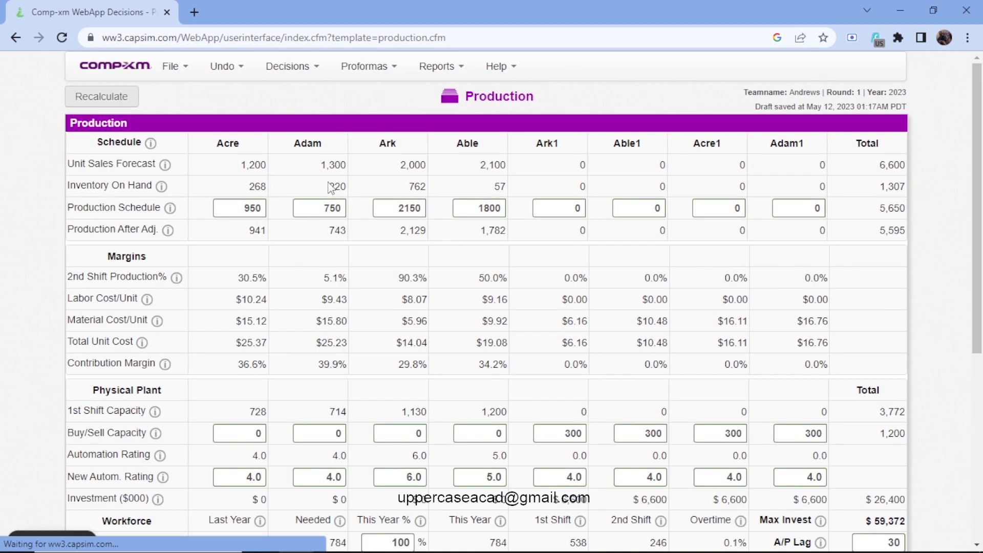
Check the Max Invest limit of $59,372 on the Production page.
{"action": "scroll", "coordinate": [438, 238], "scroll_direction": "down", "scroll_amount": 5}
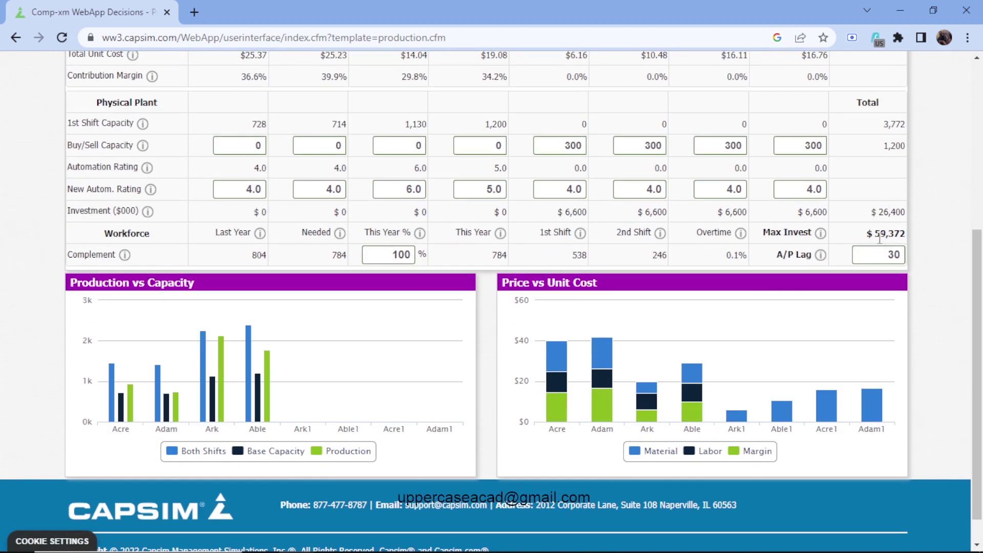
{"action": "left_click_drag", "start_coordinate": [879, 239], "coordinate": [911, 240]}
{"action": "left_click", "coordinate": [899, 235]}
{"action": "left_click", "coordinate": [929, 239]}
{"action": "scroll", "coordinate": [512, 266], "scroll_direction": "up", "scroll_amount": 3}
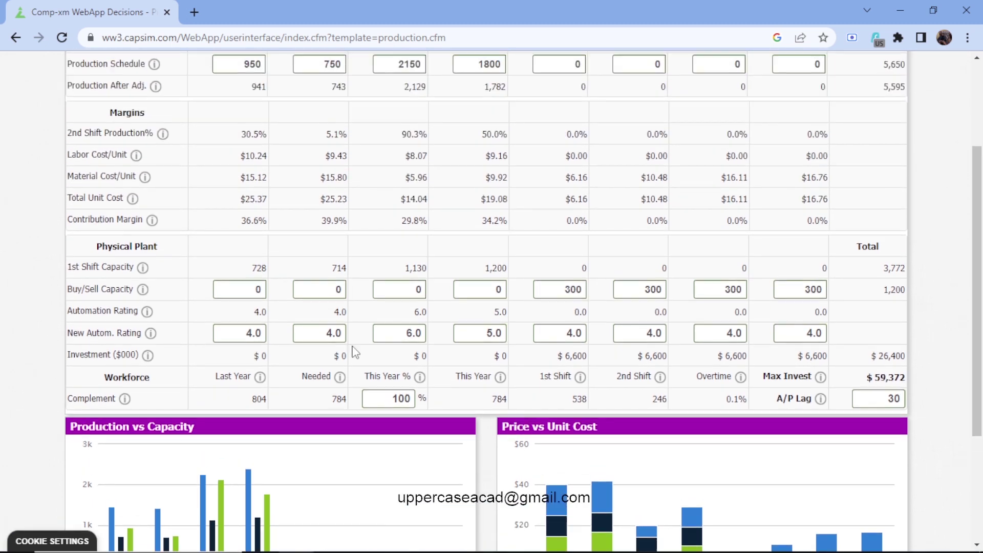
Raise Ark's new automation rating to 8.5 and Able's to 7.0, then recalculate.
{"action": "left_click", "coordinate": [414, 334]}
{"action": "key", "text": "BackSpace"}
{"action": "key", "text": "BackSpace"}
{"action": "key", "text": "BackSpace"}
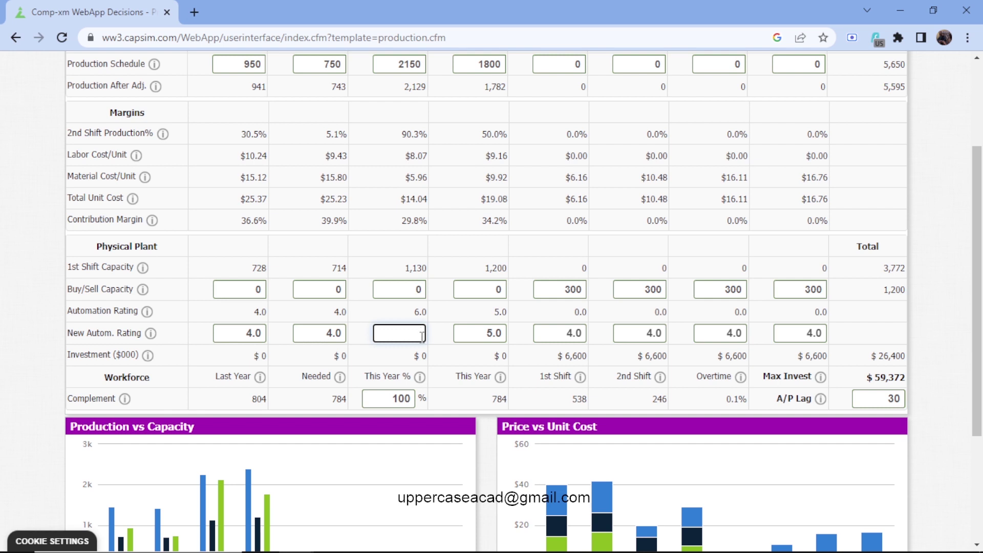
{"action": "type", "text": "8.5"}
{"action": "left_click", "coordinate": [495, 340]}
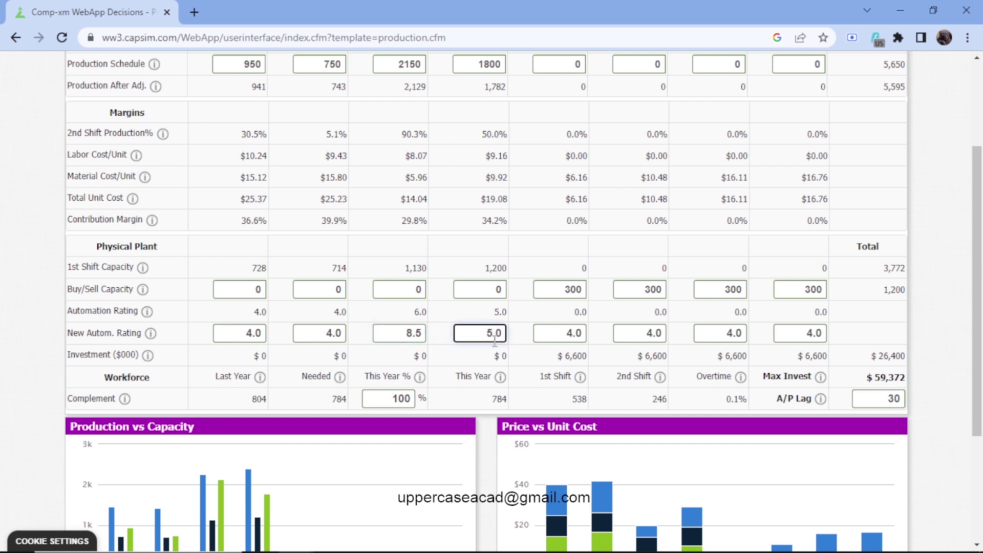
{"action": "key", "text": "BackSpace"}
{"action": "type", "text": "7"}
{"action": "scroll", "coordinate": [389, 205], "scroll_direction": "up", "scroll_amount": 3}
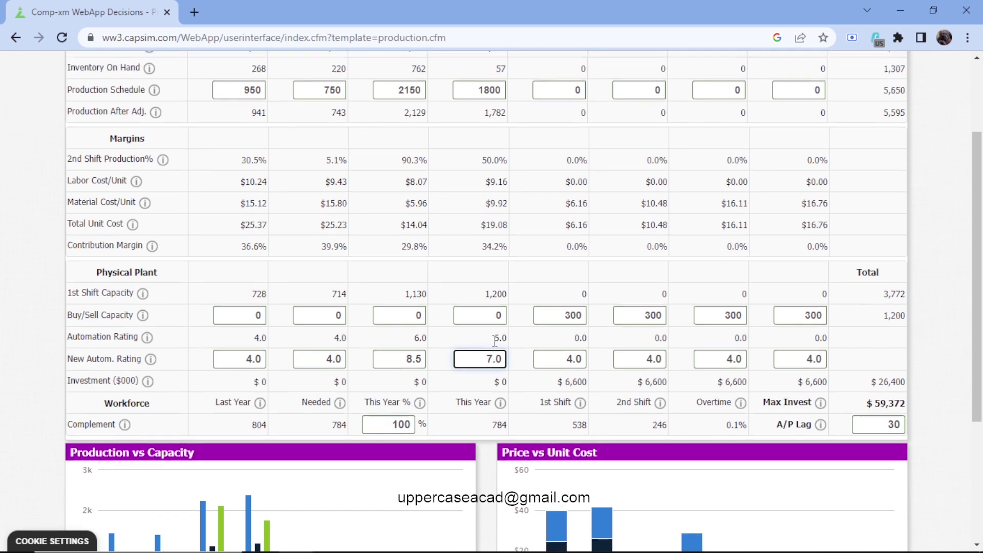
{"action": "left_click", "coordinate": [113, 103]}
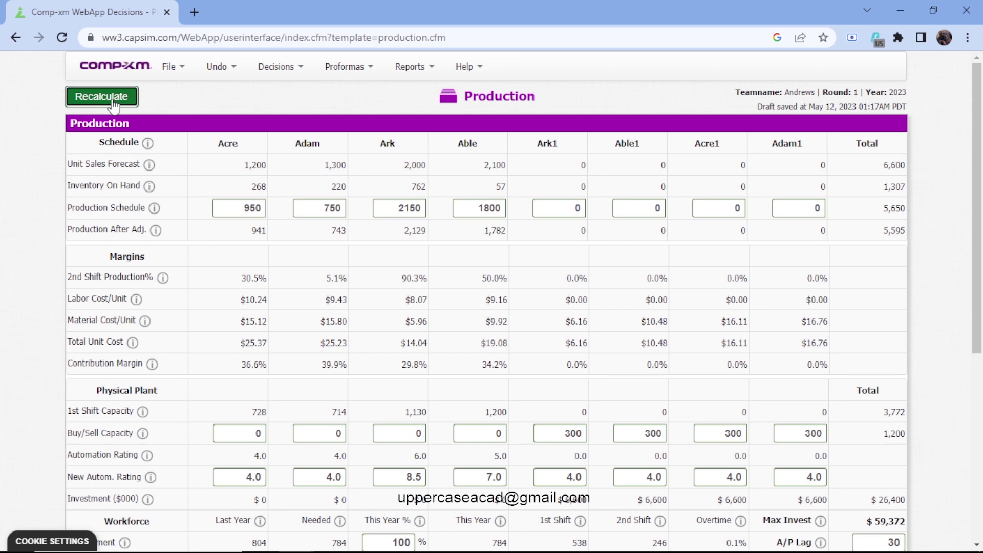
{"action": "left_click", "coordinate": [113, 100]}
{"action": "scroll", "coordinate": [221, 151], "scroll_direction": "down", "scroll_amount": 5}
{"action": "scroll", "coordinate": [228, 169], "scroll_direction": "up", "scroll_amount": 5}
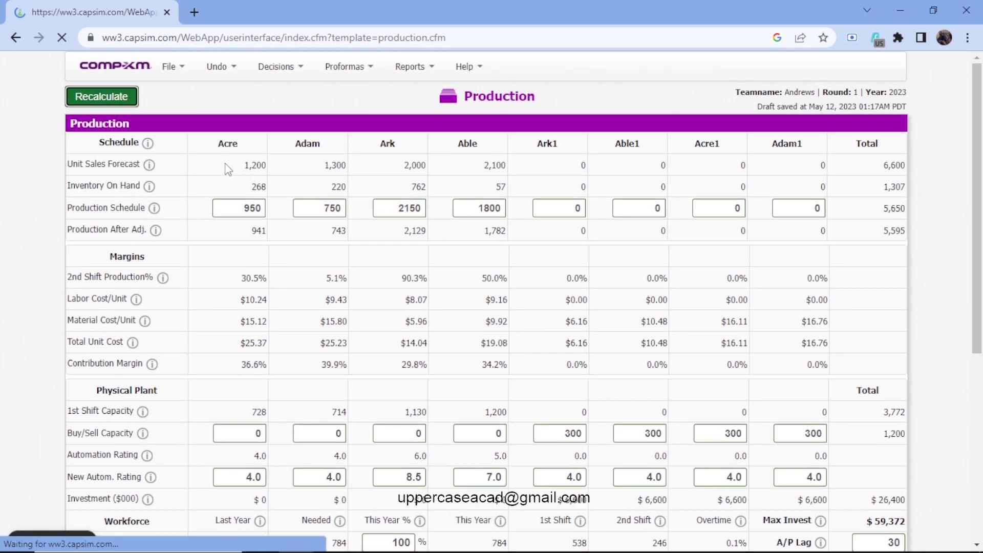
Enter 100 units of capacity to buy for each of Acre, Adam, Ark and Able.
{"action": "scroll", "coordinate": [256, 201], "scroll_direction": "down", "scroll_amount": 2}
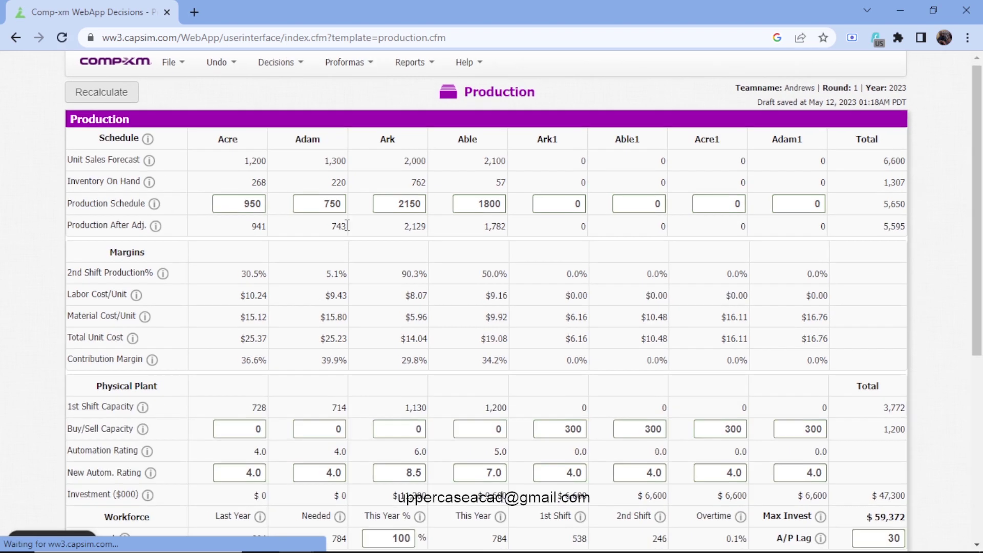
{"action": "scroll", "coordinate": [717, 333], "scroll_direction": "down", "scroll_amount": 3}
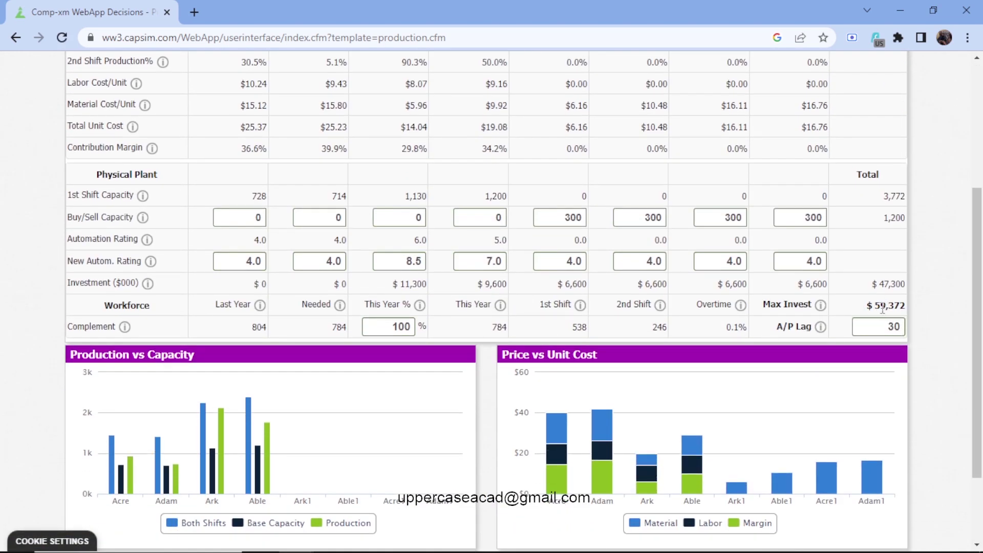
{"action": "left_click", "coordinate": [261, 218]}
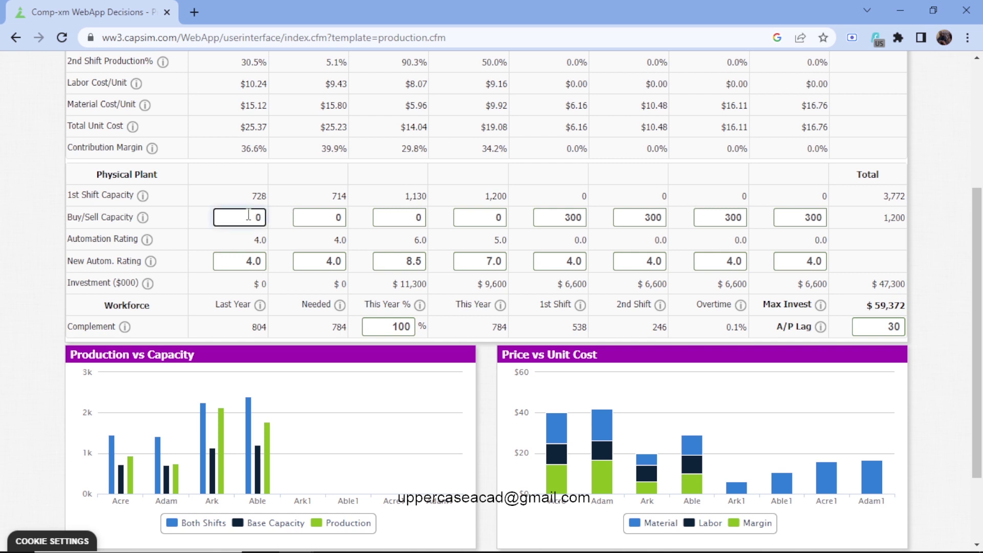
{"action": "type", "text": "100"}
{"action": "left_click", "coordinate": [325, 216]}
{"action": "type", "text": "10"}
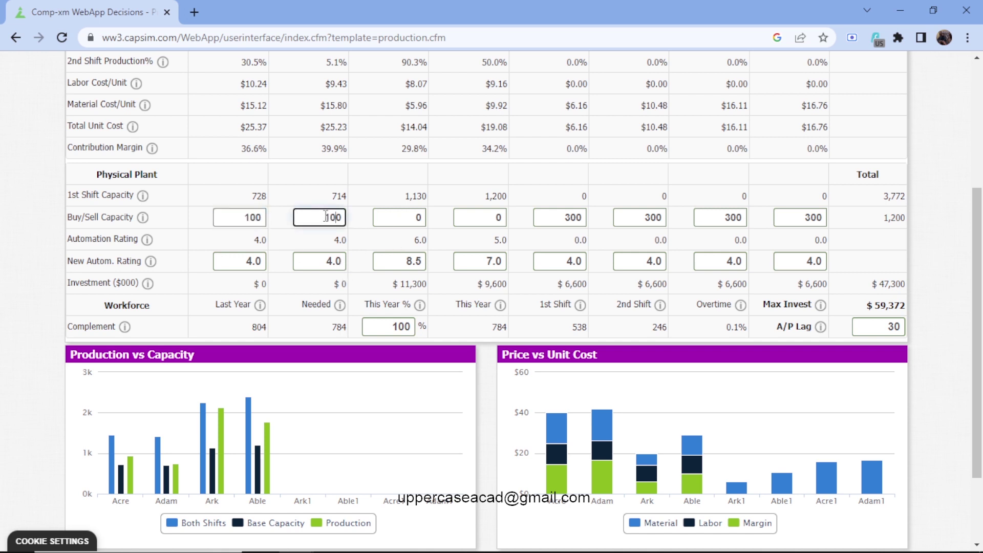
{"action": "left_click", "coordinate": [403, 217]}
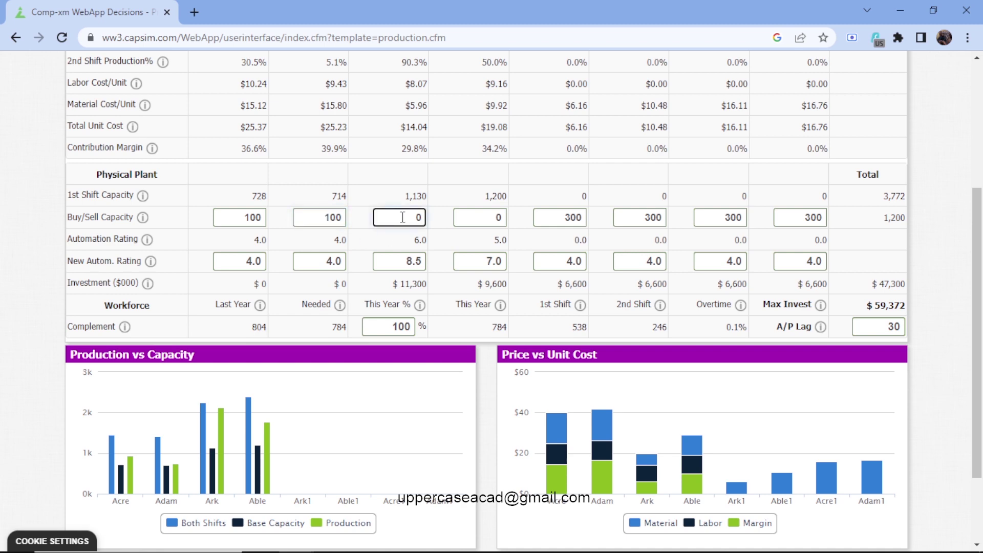
{"action": "type", "text": "100"}
{"action": "left_click", "coordinate": [481, 219]}
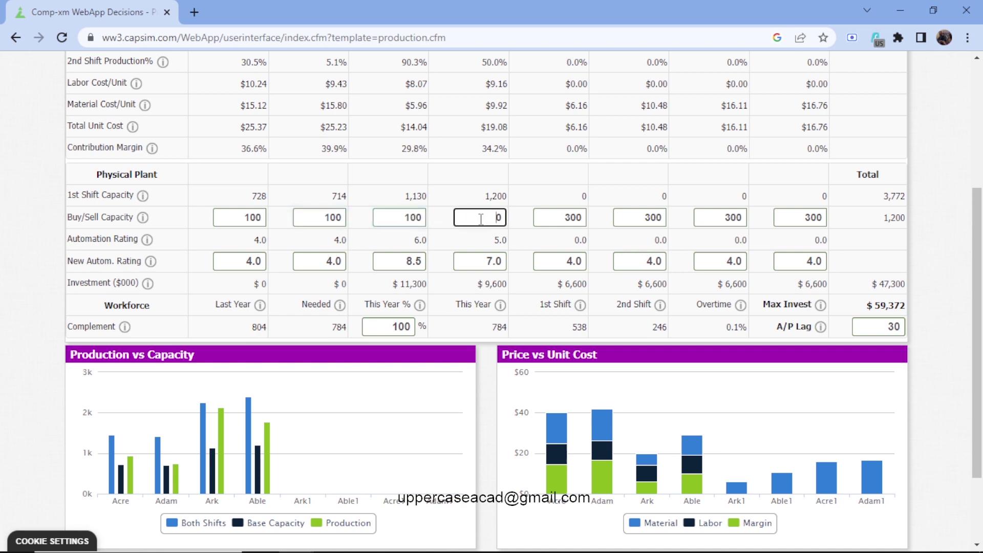
{"action": "type", "text": "100"}
Recalculate the plant investment, now totalling $59,100 against the $59,372 maximum.
{"action": "scroll", "coordinate": [481, 219], "scroll_direction": "up", "scroll_amount": 4}
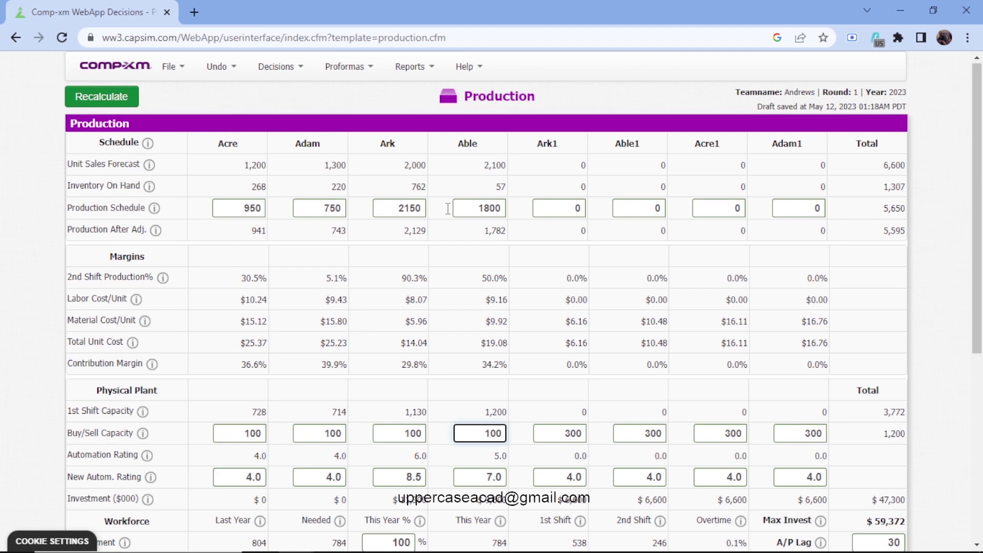
{"action": "left_click", "coordinate": [130, 104]}
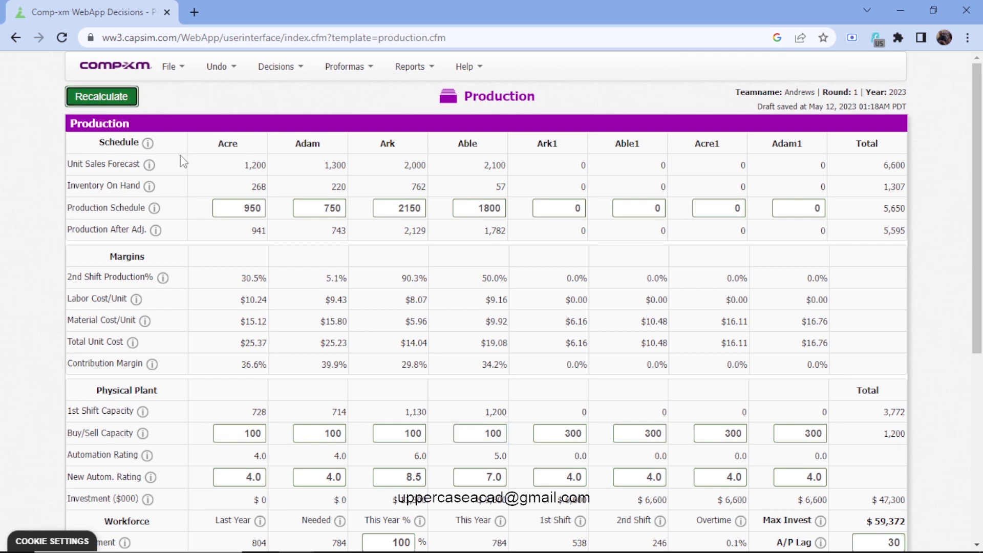
{"action": "scroll", "coordinate": [207, 143], "scroll_direction": "down", "scroll_amount": 4}
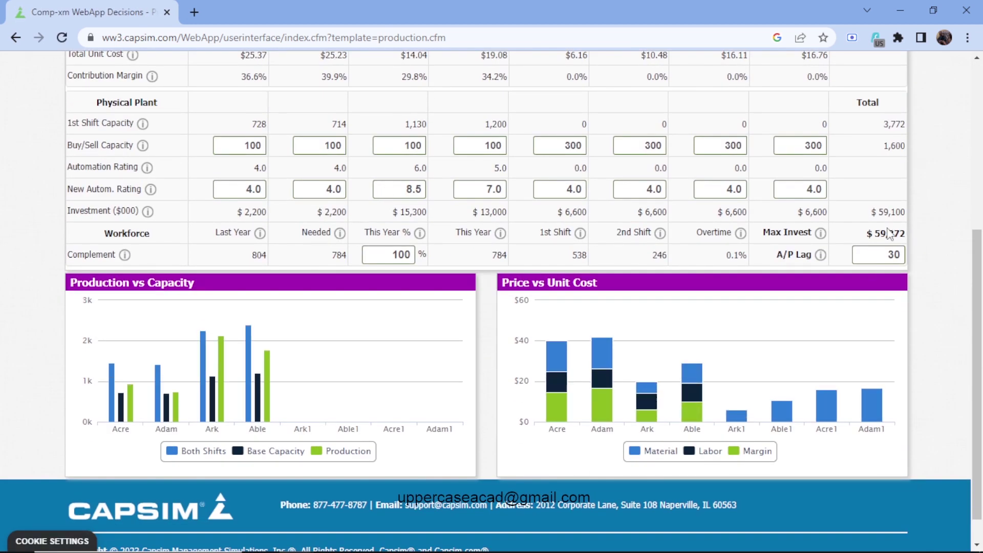
{"action": "scroll", "coordinate": [512, 290], "scroll_direction": "up", "scroll_amount": 5}
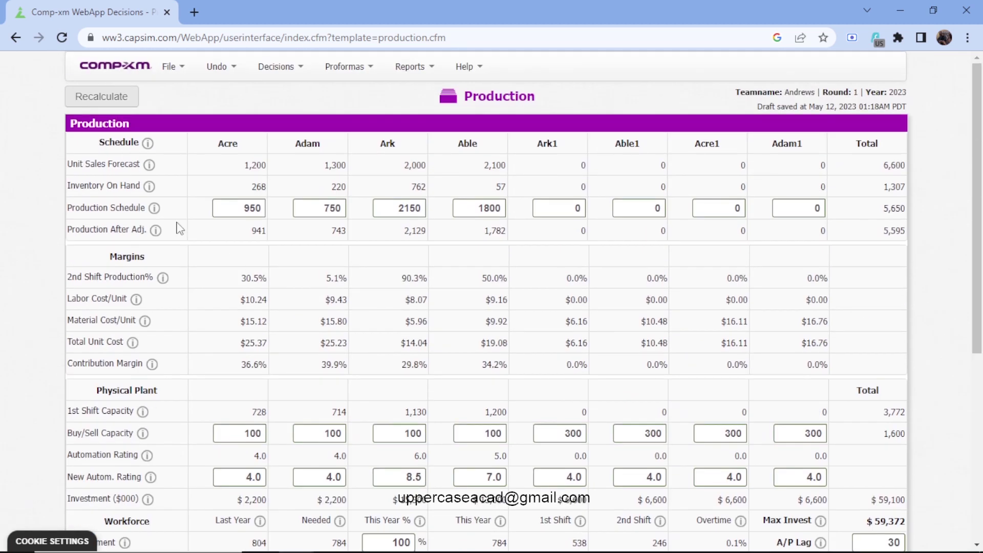
Schedule 1100 units of Adam and 960 units of Acre (revised from 860).
{"action": "left_click", "coordinate": [262, 210]}
{"action": "key", "text": "BackSpace"}
{"action": "key", "text": "BackSpace"}
{"action": "key", "text": "BackSpace"}
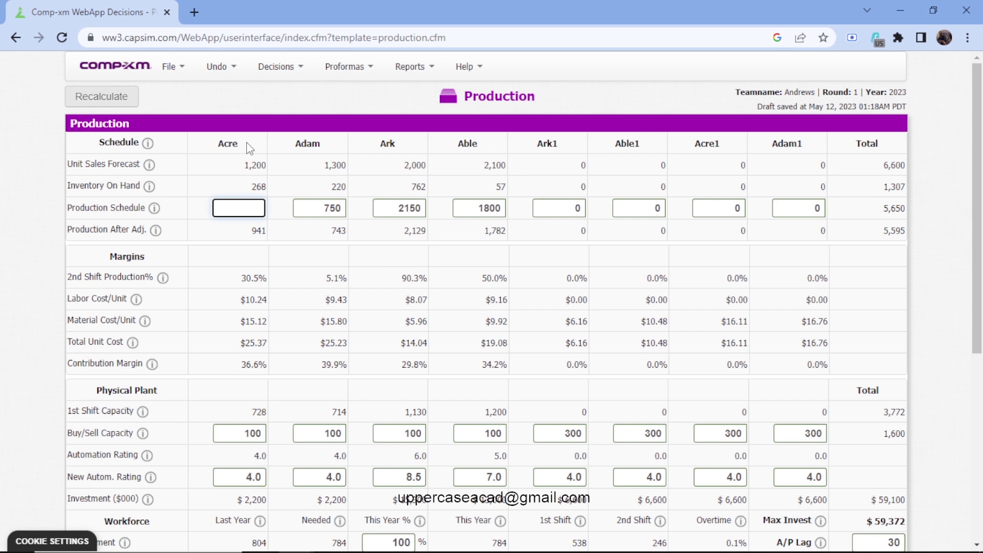
{"action": "type", "text": "860"}
{"action": "left_click", "coordinate": [250, 195]}
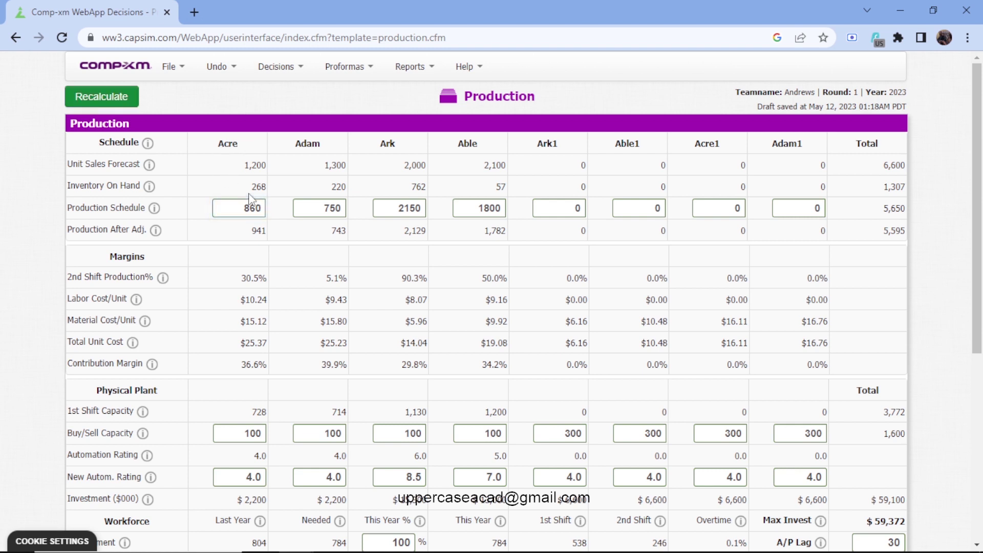
{"action": "left_click", "coordinate": [341, 209]}
{"action": "key", "text": "BackSpace"}
{"action": "key", "text": "BackSpace"}
{"action": "key", "text": "BackSpace"}
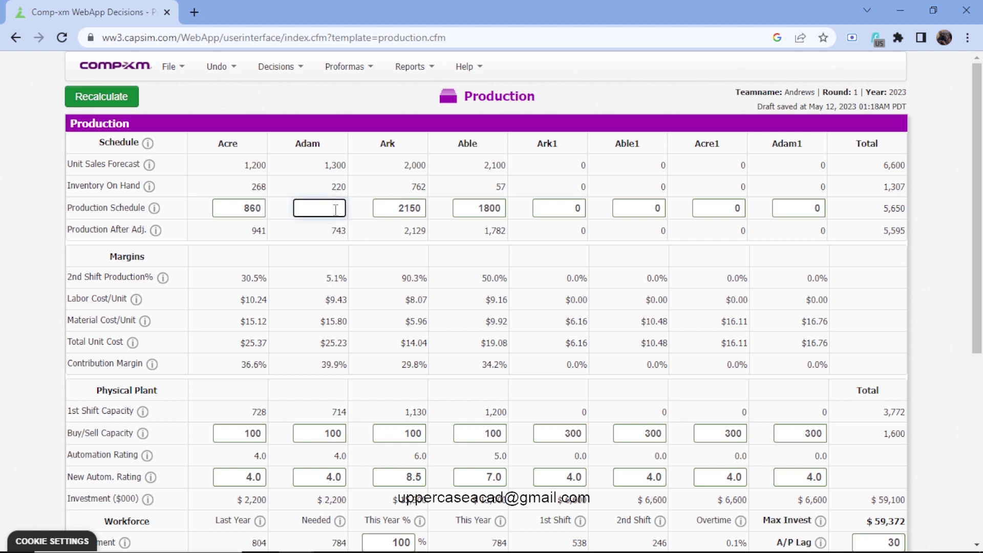
{"action": "type", "text": "1100"}
{"action": "left_click", "coordinate": [259, 210]}
{"action": "key", "text": "BackSpace"}
{"action": "key", "text": "BackSpace"}
{"action": "key", "text": "BackSpace"}
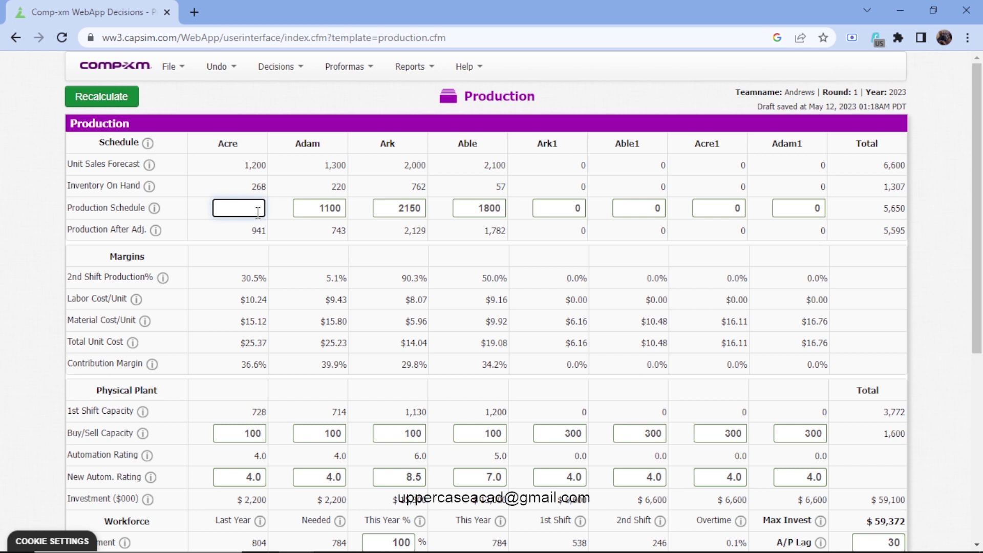
{"action": "type", "text": "960"}
Set Ark's production schedule to 1250 units and Able's to 2050.
{"action": "left_click", "coordinate": [416, 209]}
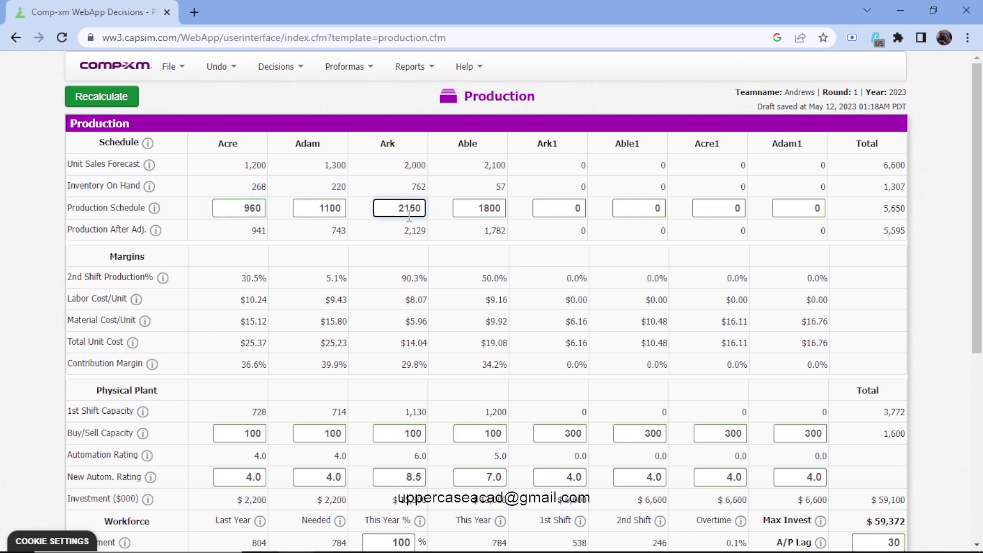
{"action": "key", "text": "BackSpace"}
{"action": "key", "text": "BackSpace"}
{"action": "key", "text": "BackSpace"}
{"action": "key", "text": "BackSpace"}
{"action": "type", "text": "12"}
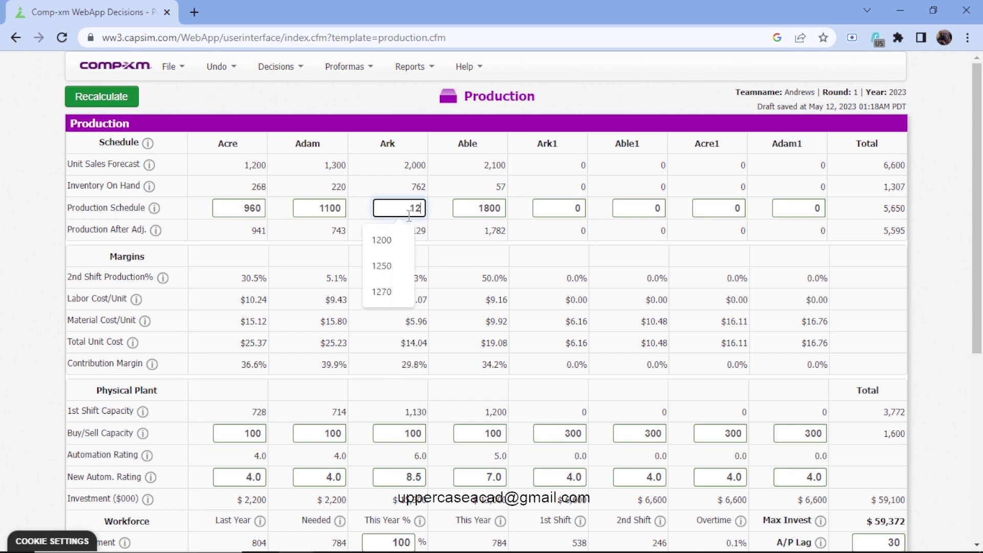
{"action": "type", "text": "50"}
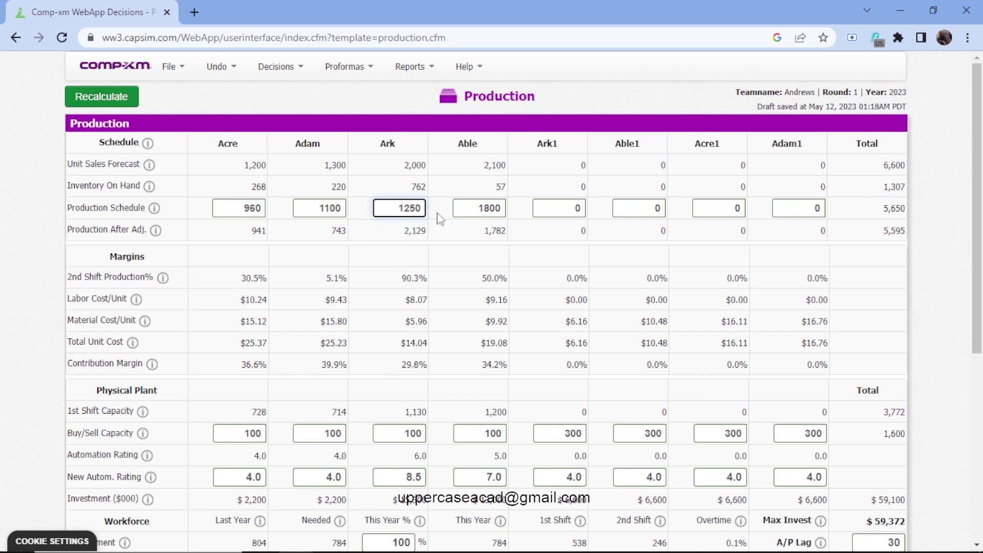
{"action": "left_click", "coordinate": [504, 206]}
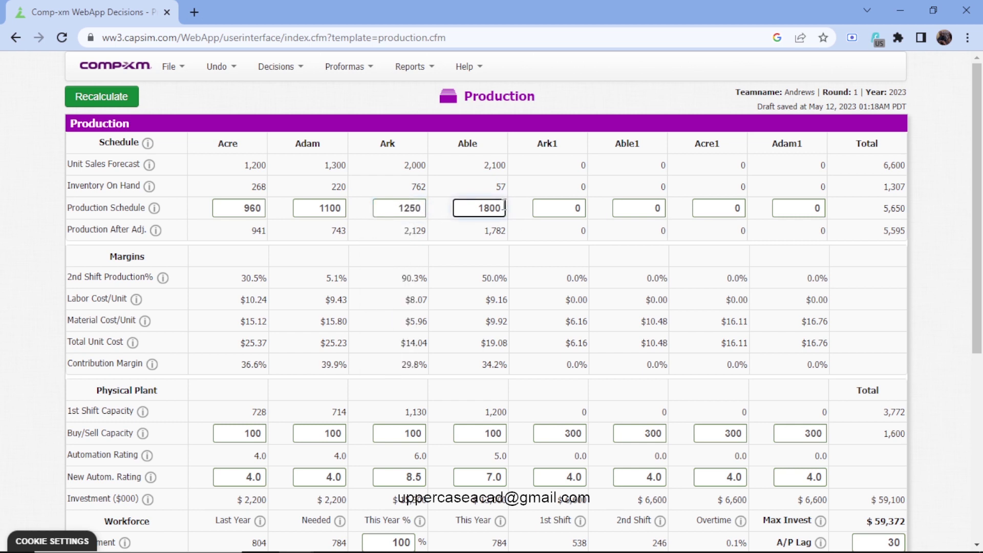
{"action": "key", "text": "BackSpace"}
{"action": "key", "text": "BackSpace"}
{"action": "key", "text": "BackSpace"}
{"action": "key", "text": "BackSpace"}
{"action": "type", "text": "2"}
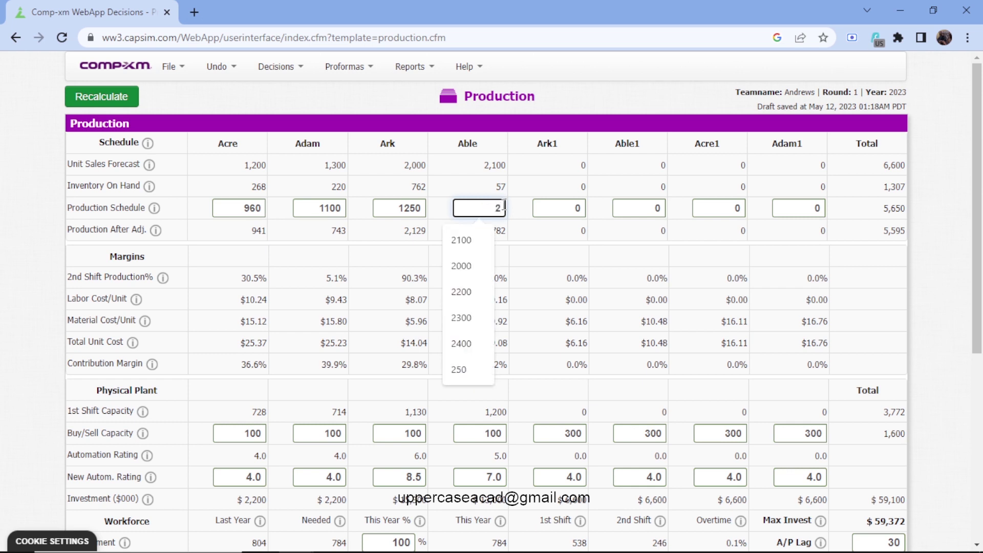
{"action": "type", "text": "050"}
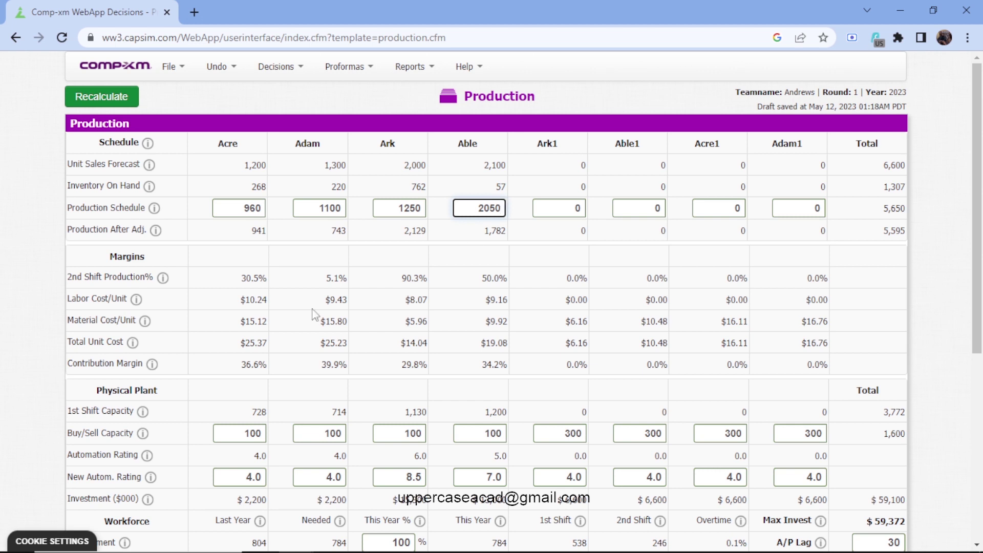
Recalculate the production schedule, totalling 5,360 units and 5,308 after adjustment.
{"action": "mouse_move", "coordinate": [80, 550]}
{"action": "left_click", "coordinate": [114, 100]}
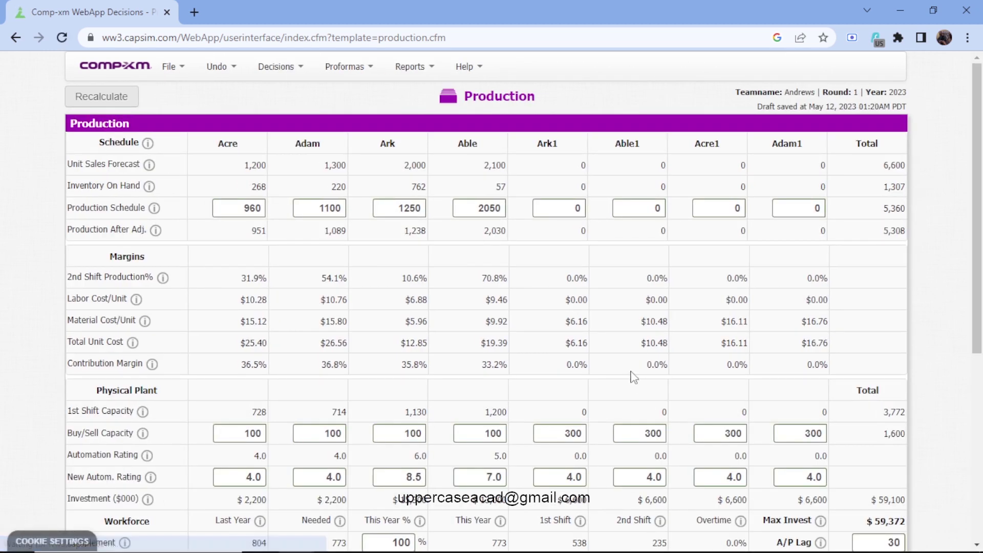
{"action": "scroll", "coordinate": [632, 371], "scroll_direction": "down", "scroll_amount": 3}
{"action": "scroll", "coordinate": [644, 356], "scroll_direction": "up", "scroll_amount": 3}
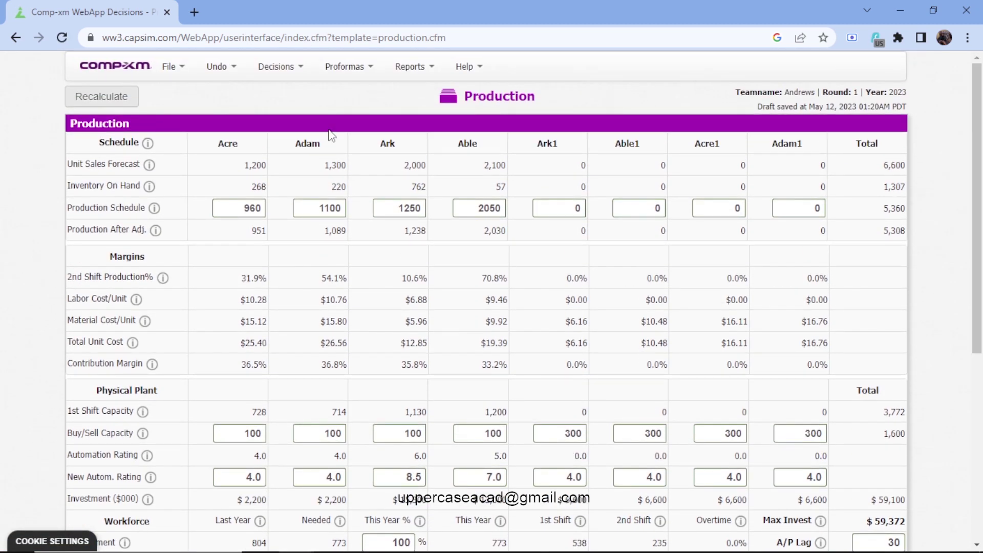
{"action": "left_click", "coordinate": [274, 71]}
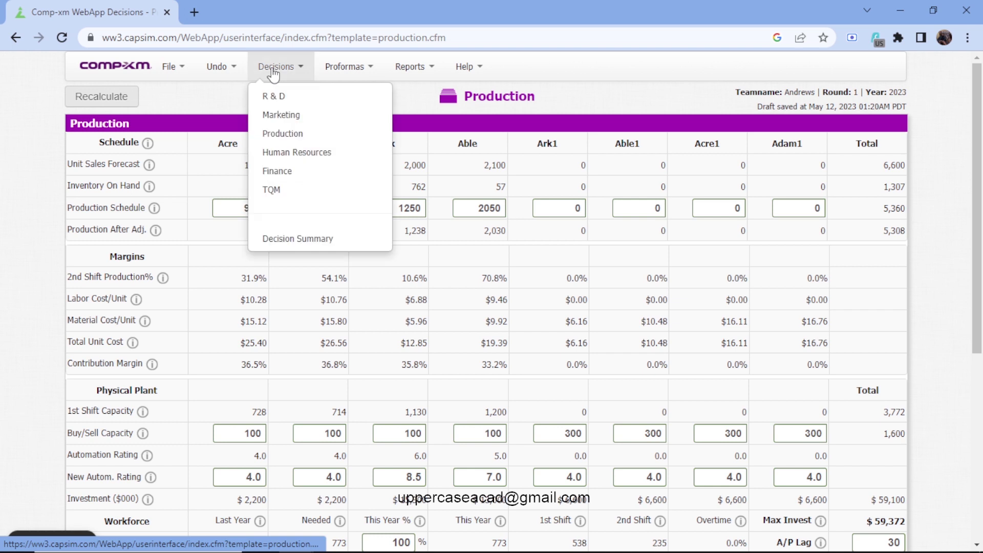
Set HR recruiting spend to $5000 and training to 80 hours, recalculating to 102.1% productivity.
{"action": "left_click", "coordinate": [297, 155]}
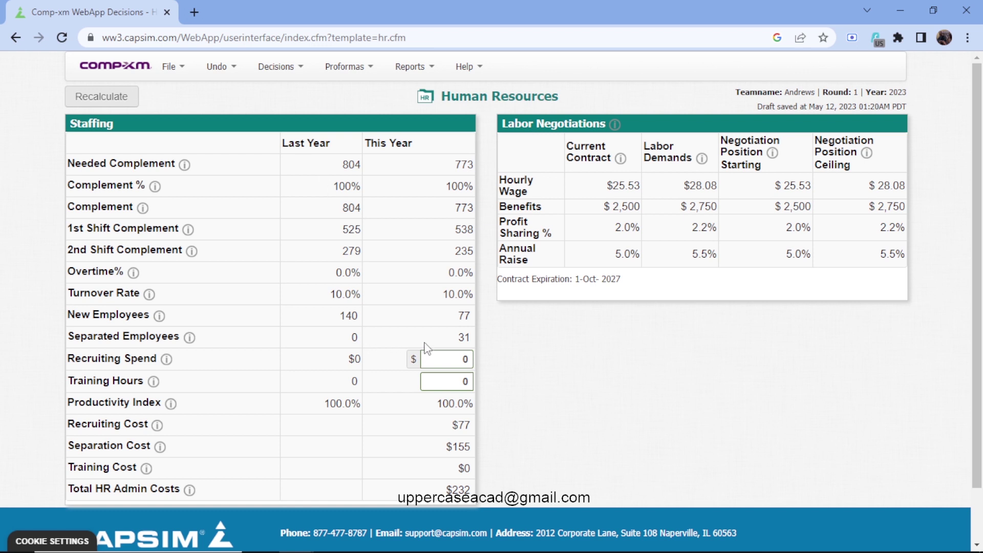
{"action": "left_click", "coordinate": [443, 360]}
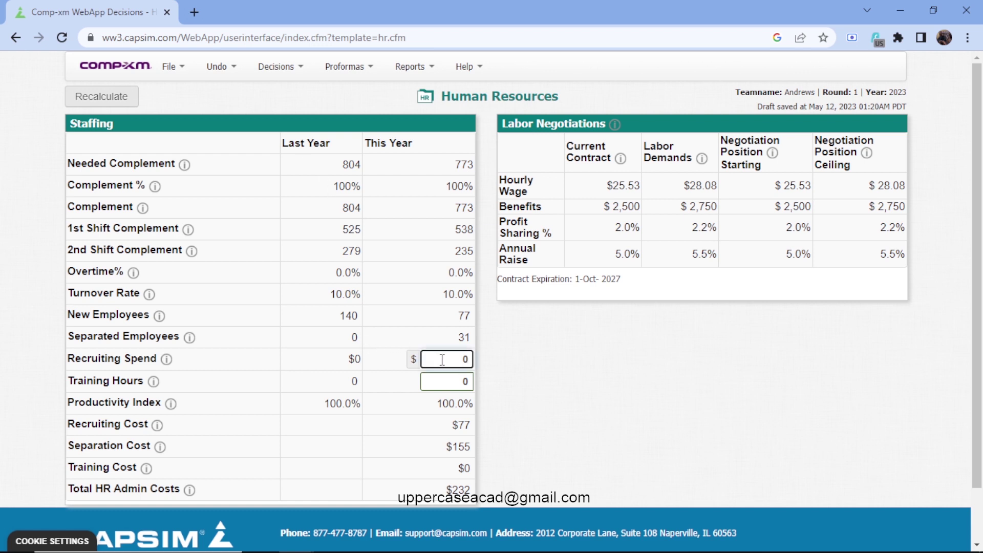
{"action": "type", "text": "5000"}
{"action": "left_click", "coordinate": [458, 382]}
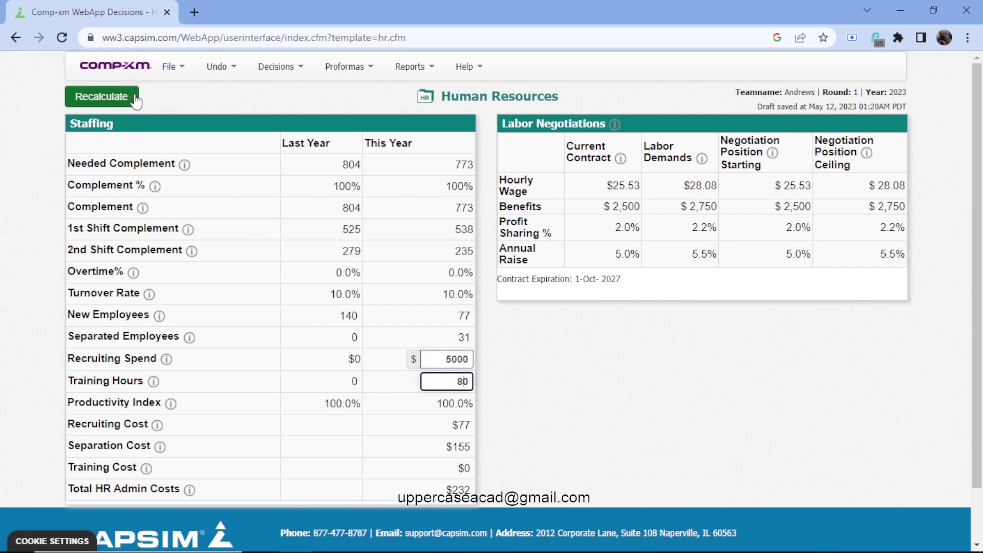
{"action": "left_click", "coordinate": [116, 98]}
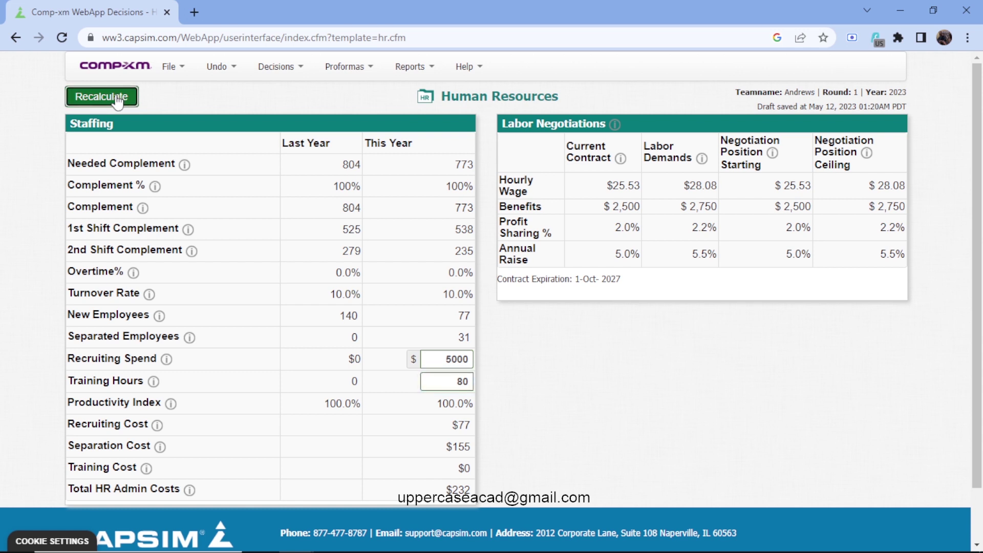
{"action": "left_click", "coordinate": [117, 100]}
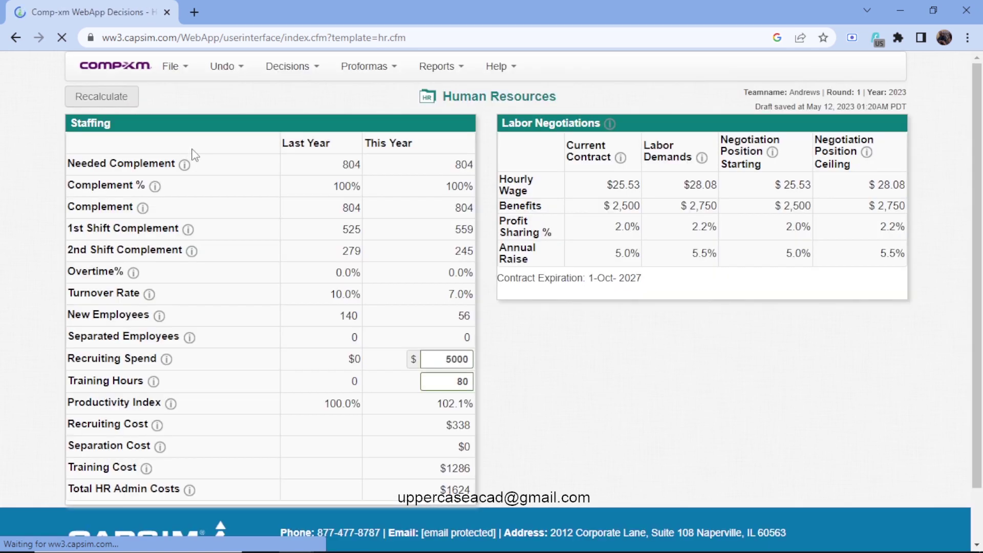
{"action": "left_click", "coordinate": [306, 72]}
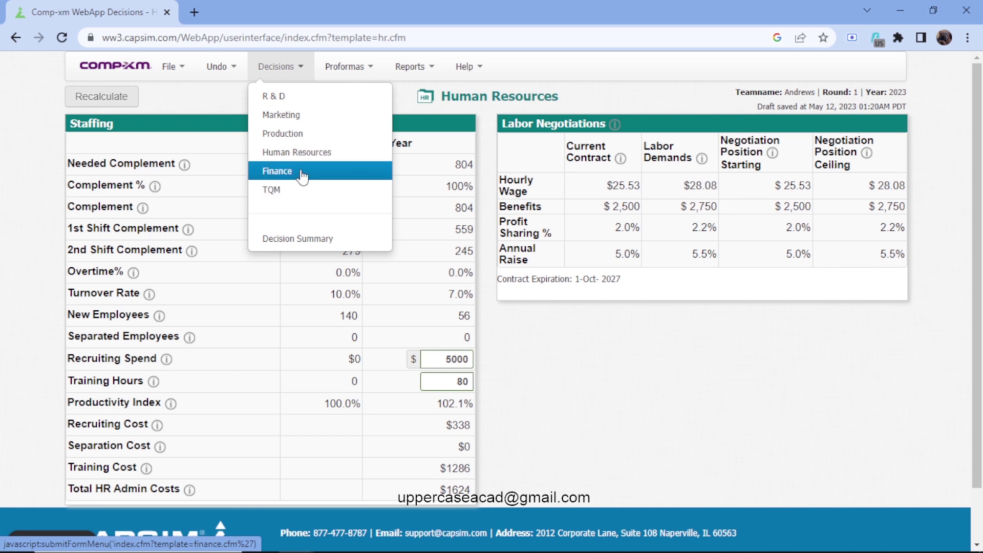
Check the proforma Income Statement for the new products' negative Net Margin values.
{"action": "left_click", "coordinate": [355, 72]}
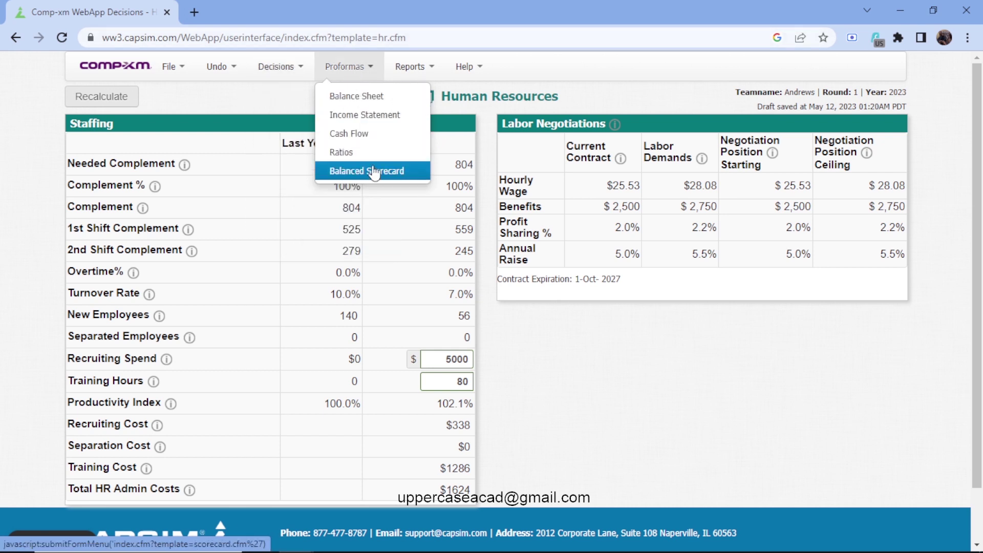
{"action": "left_click", "coordinate": [357, 115]}
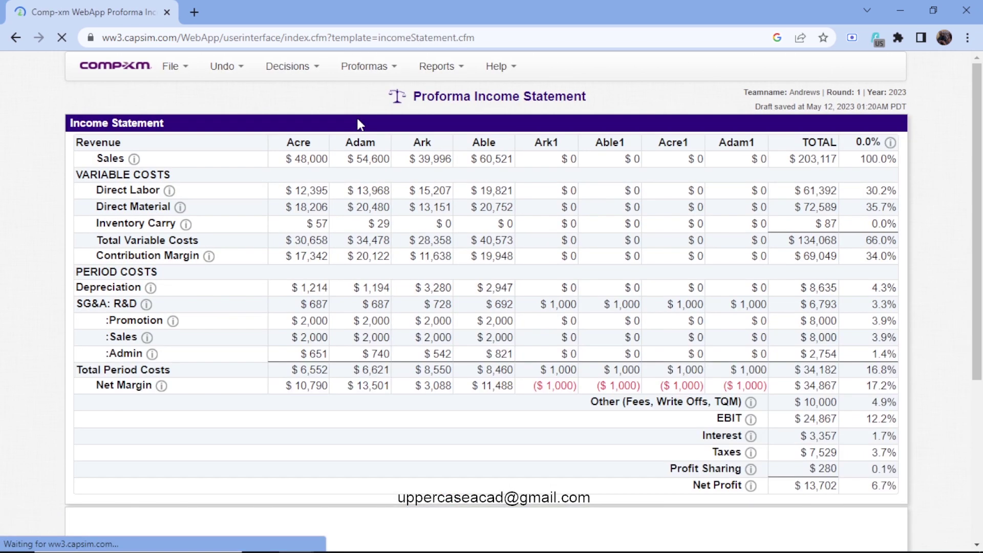
{"action": "scroll", "coordinate": [468, 307], "scroll_direction": "down", "scroll_amount": 1}
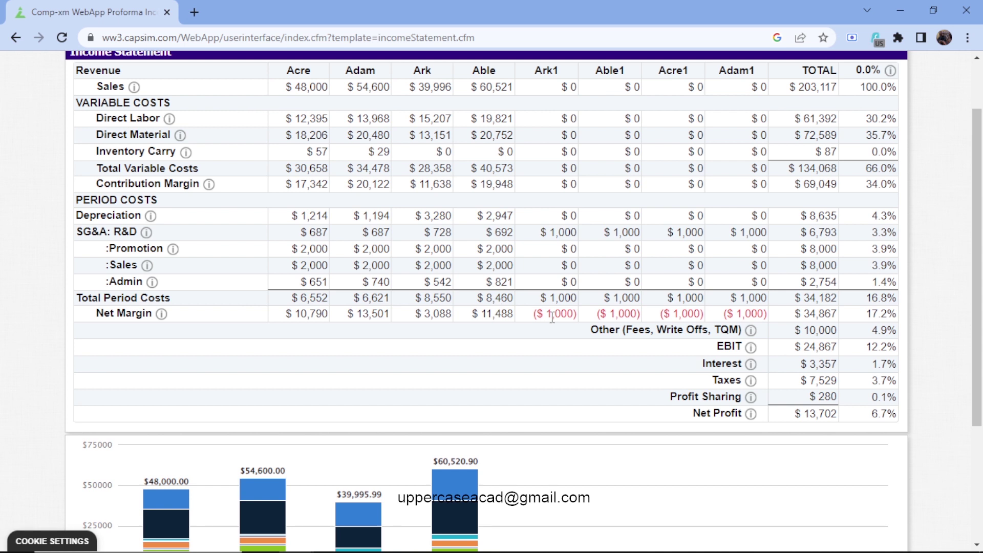
{"action": "left_click_drag", "start_coordinate": [533, 315], "coordinate": [765, 314]}
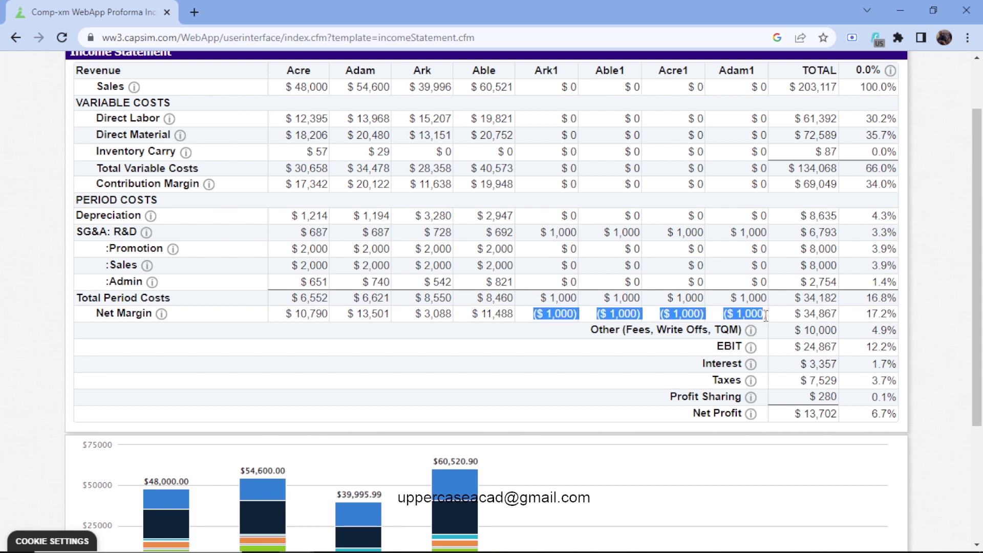
{"action": "left_click", "coordinate": [603, 356]}
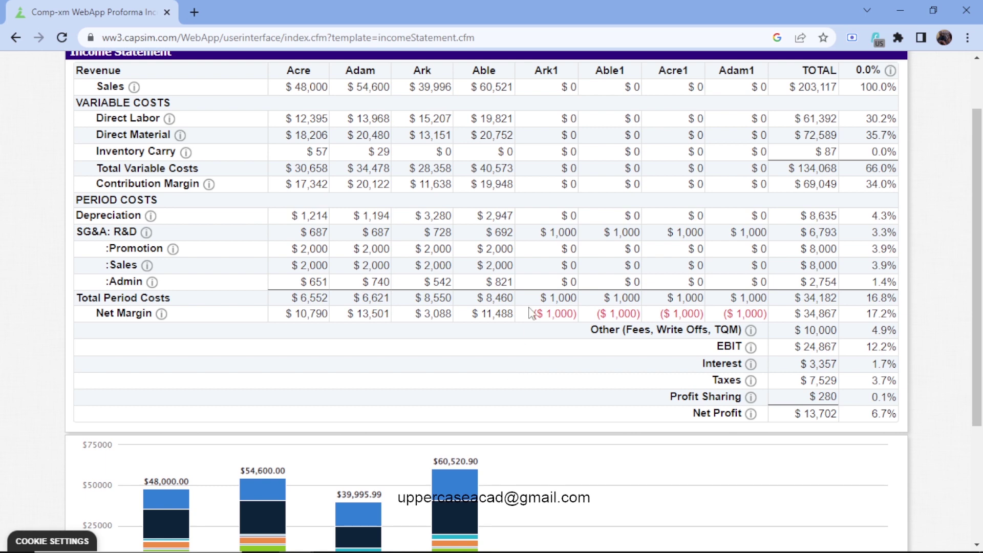
{"action": "scroll", "coordinate": [517, 361], "scroll_direction": "up", "scroll_amount": 1}
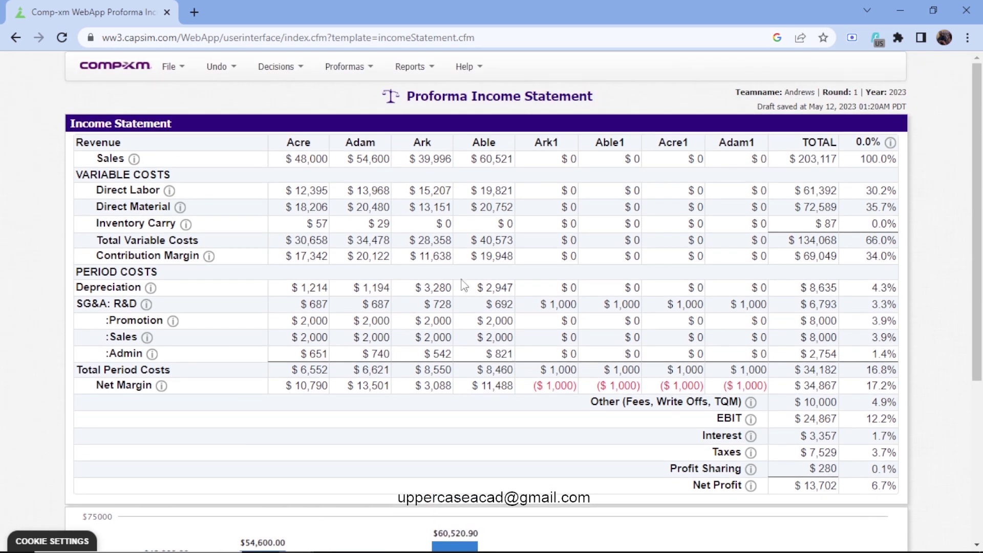
Bring up the proforma Ratios report and then the projected Balanced Scorecard.
{"action": "left_click", "coordinate": [288, 74]}
{"action": "left_click", "coordinate": [348, 68]}
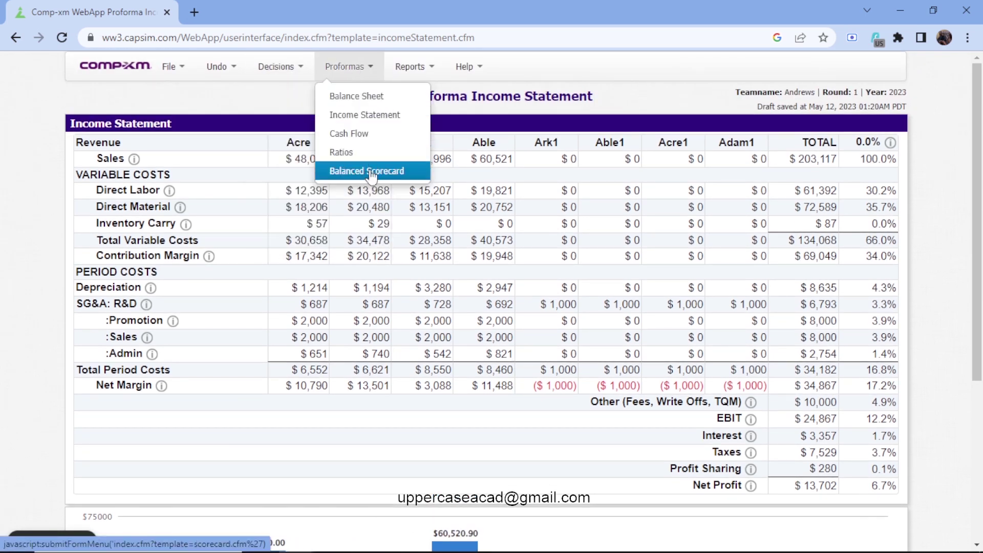
{"action": "left_click", "coordinate": [347, 152]}
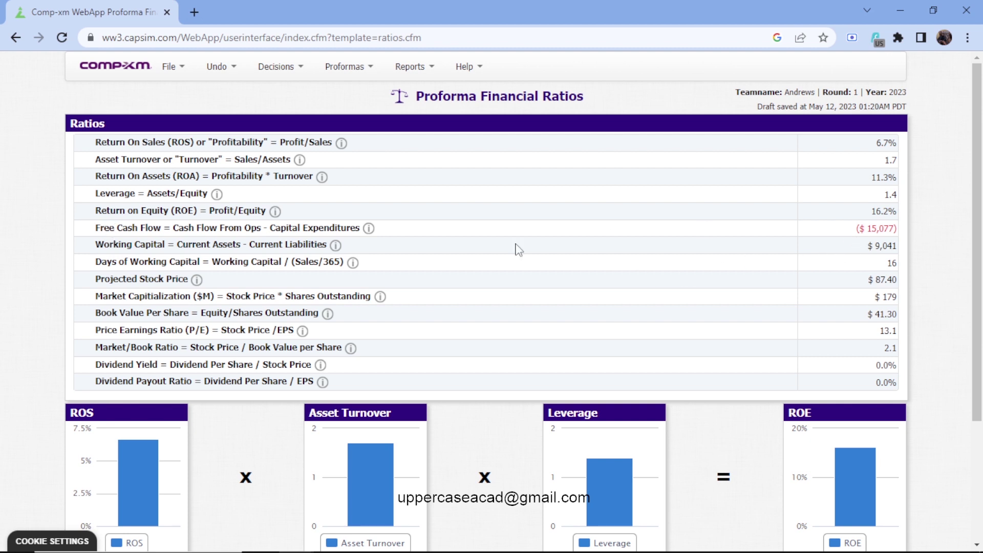
{"action": "left_click", "coordinate": [345, 66]}
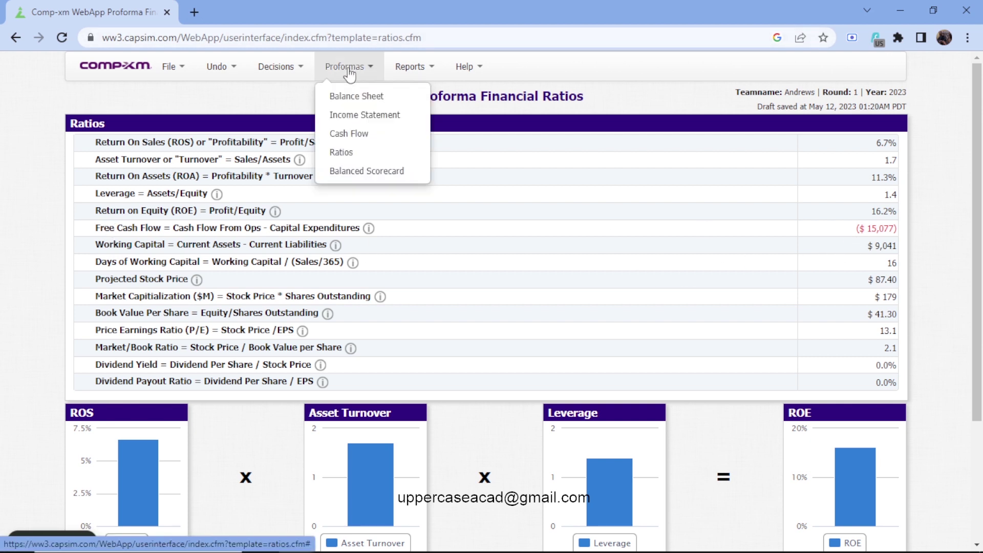
{"action": "left_click", "coordinate": [368, 170]}
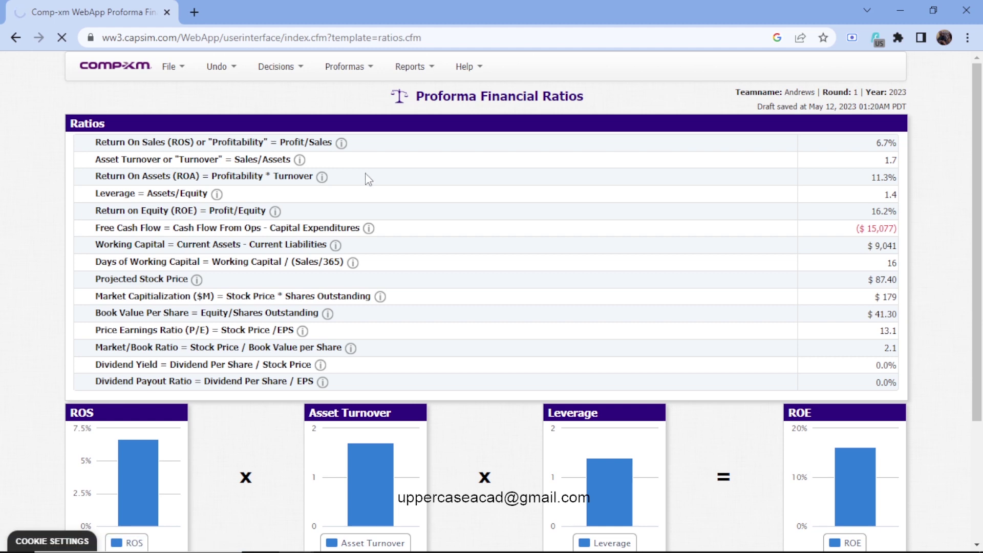
Review the scorecard's Learning and Growth scores and the Round 5 score of 60.5/80.
{"action": "scroll", "coordinate": [369, 179], "scroll_direction": "down", "scroll_amount": 10}
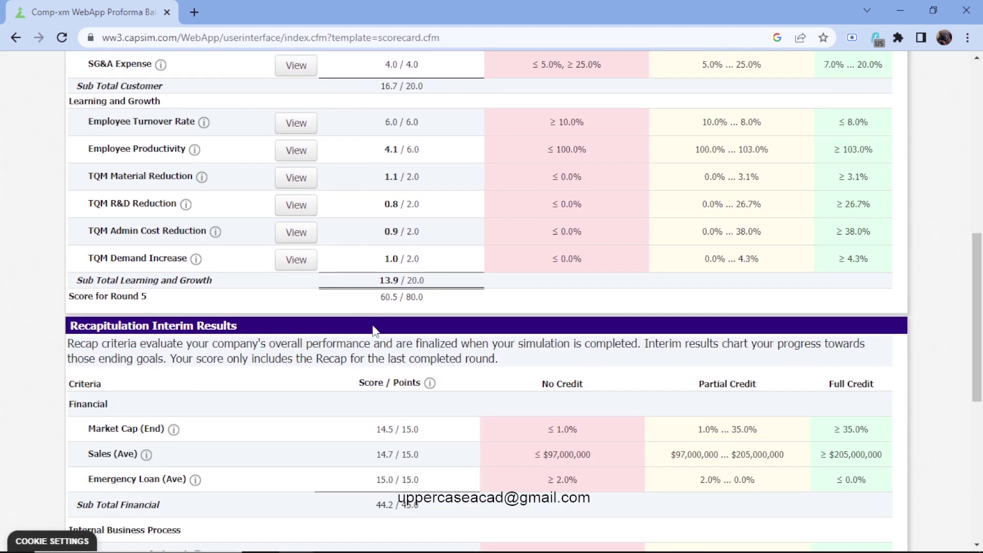
{"action": "triple_click", "coordinate": [381, 299]}
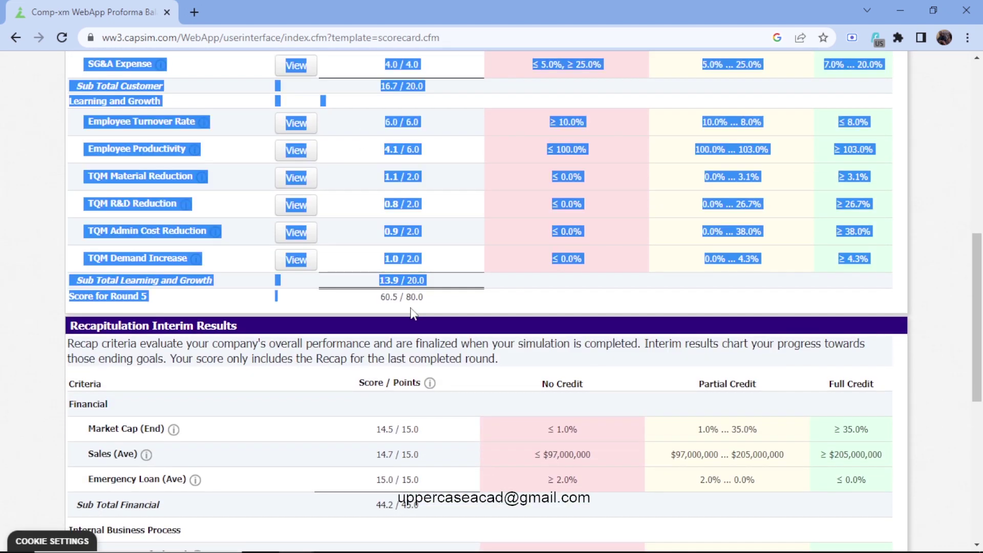
{"action": "left_click", "coordinate": [425, 301]}
{"action": "left_click_drag", "start_coordinate": [425, 301], "coordinate": [374, 305]}
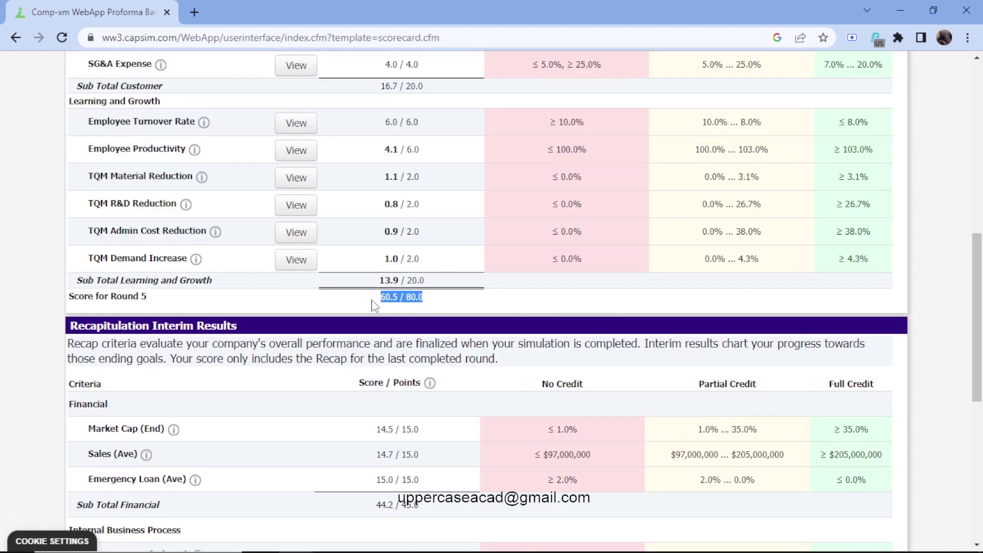
{"action": "left_click", "coordinate": [374, 305]}
{"action": "scroll", "coordinate": [375, 308], "scroll_direction": "up", "scroll_amount": 7}
{"action": "scroll", "coordinate": [375, 310], "scroll_direction": "up", "scroll_amount": 3}
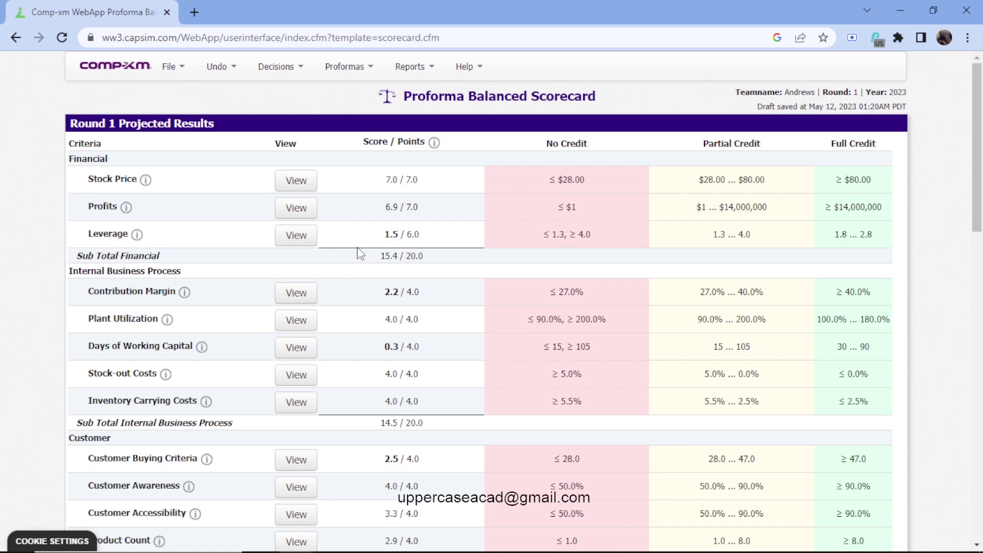
In the Finance decisions, issue the maximum $14,722 of long-term debt.
{"action": "left_click", "coordinate": [275, 68]}
{"action": "left_click", "coordinate": [295, 171]}
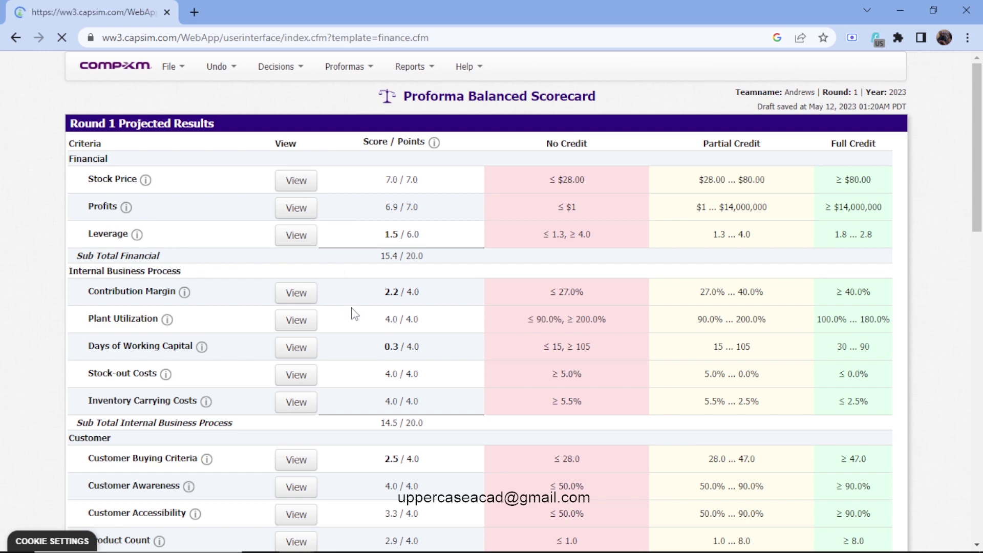
{"action": "scroll", "coordinate": [368, 326], "scroll_direction": "down", "scroll_amount": 2}
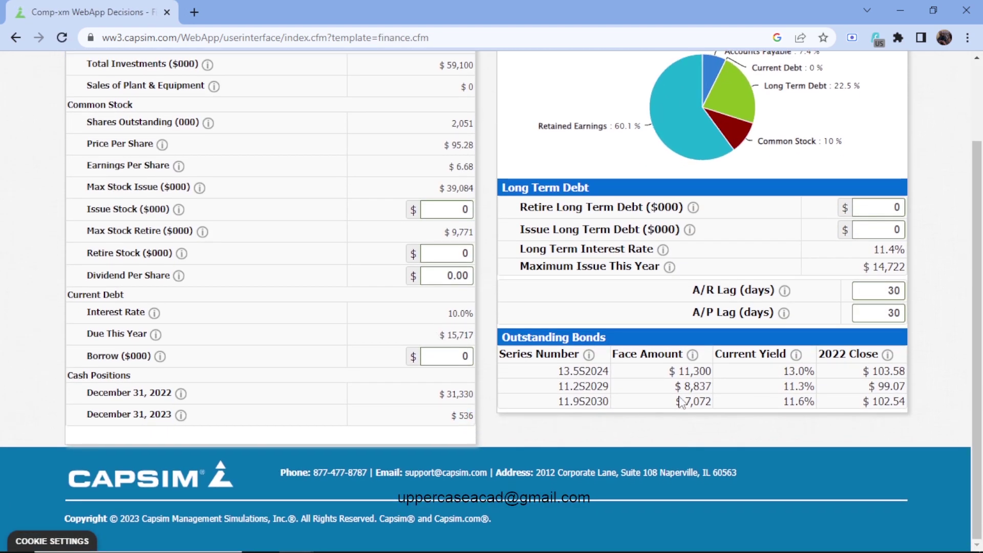
{"action": "left_click", "coordinate": [901, 233]}
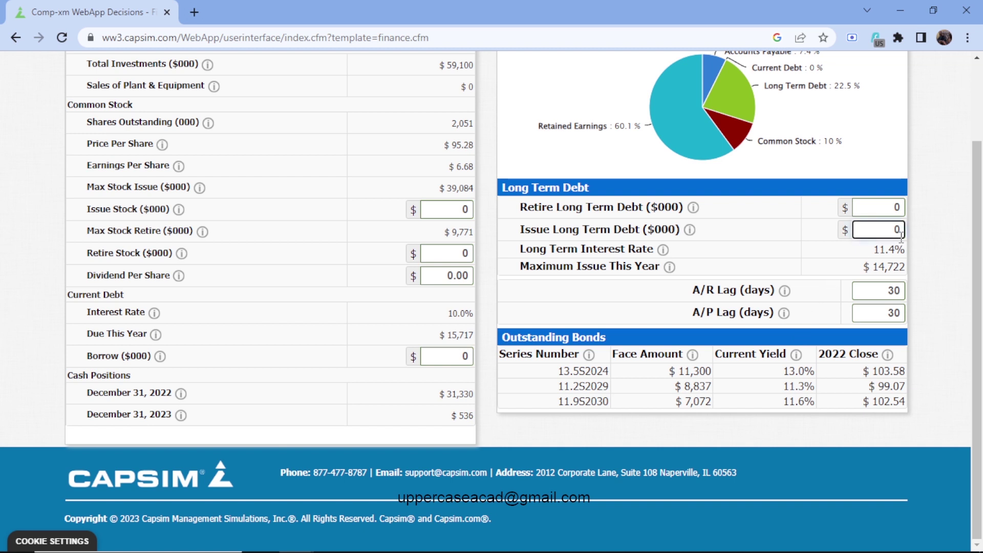
{"action": "type", "text": "14722"}
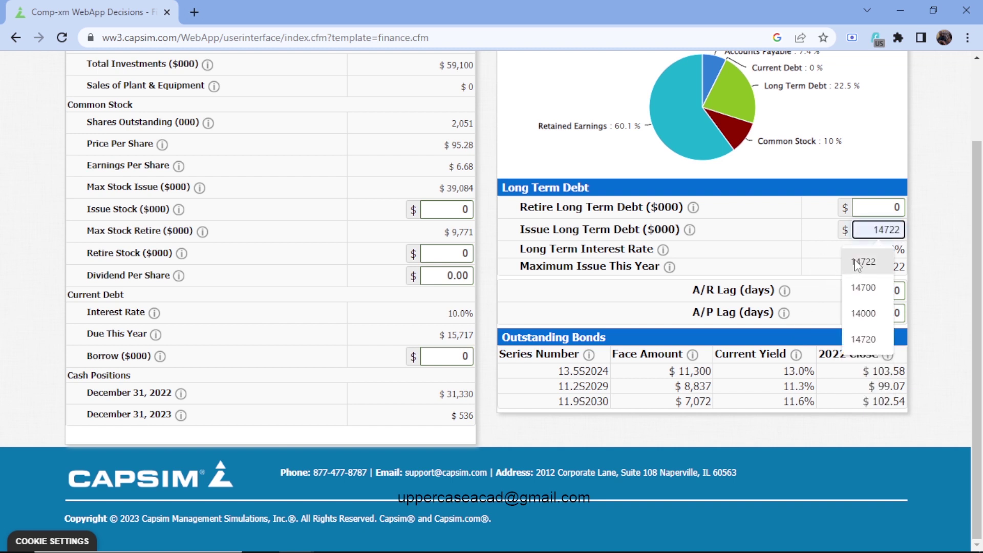
{"action": "left_click", "coordinate": [864, 262]}
Borrow $15,000 in current debt and issue $10,000 of stock.
{"action": "left_click", "coordinate": [453, 355]}
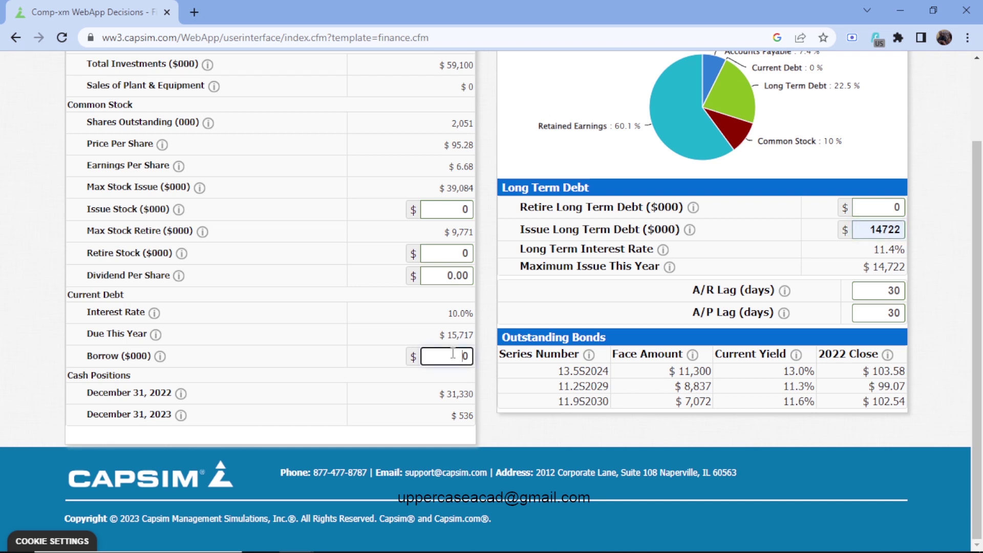
{"action": "type", "text": "15000"}
{"action": "left_click", "coordinate": [471, 209]}
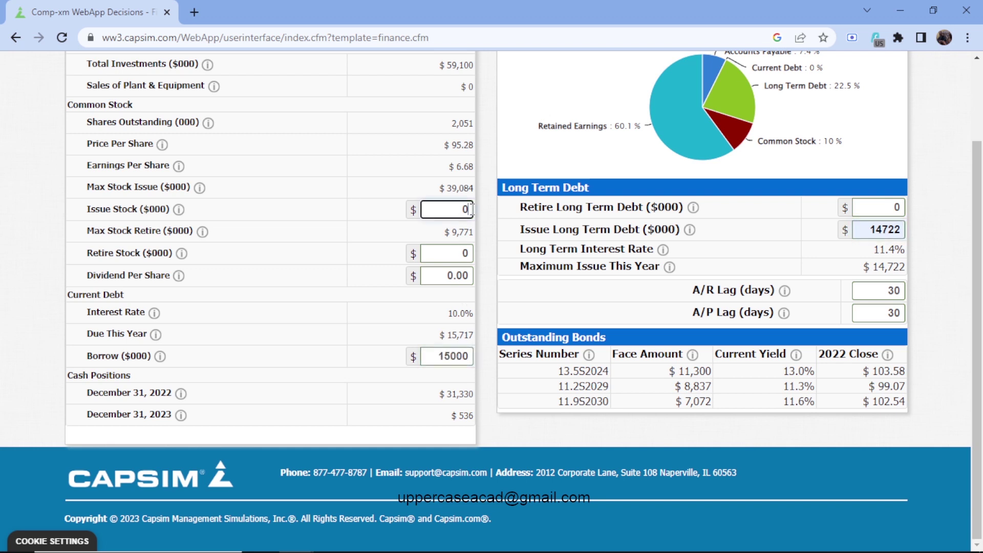
{"action": "type", "text": "100"}
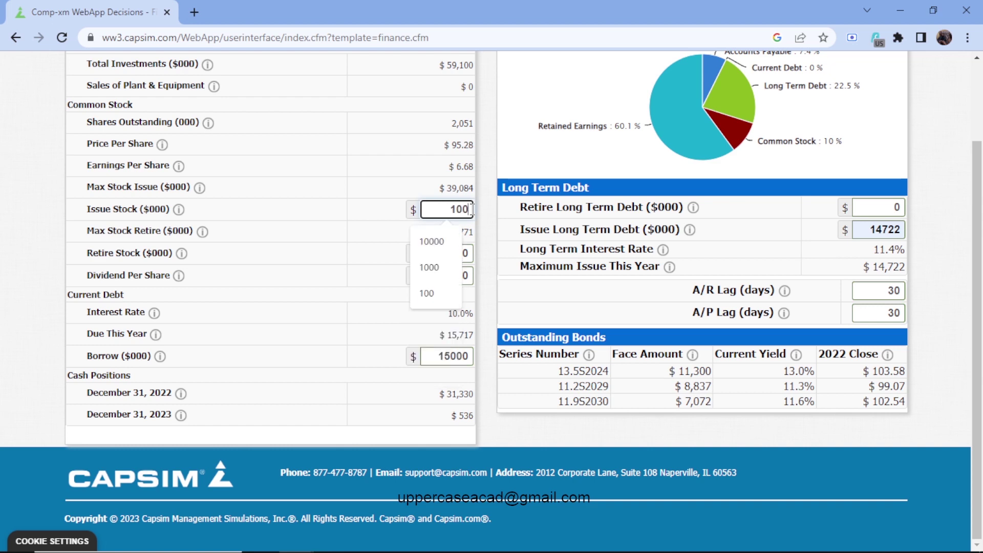
{"action": "type", "text": "00"}
Recalculate the finances, projecting $37,446 year-end 2023 cash.
{"action": "scroll", "coordinate": [114, 100], "scroll_direction": "up", "scroll_amount": 2}
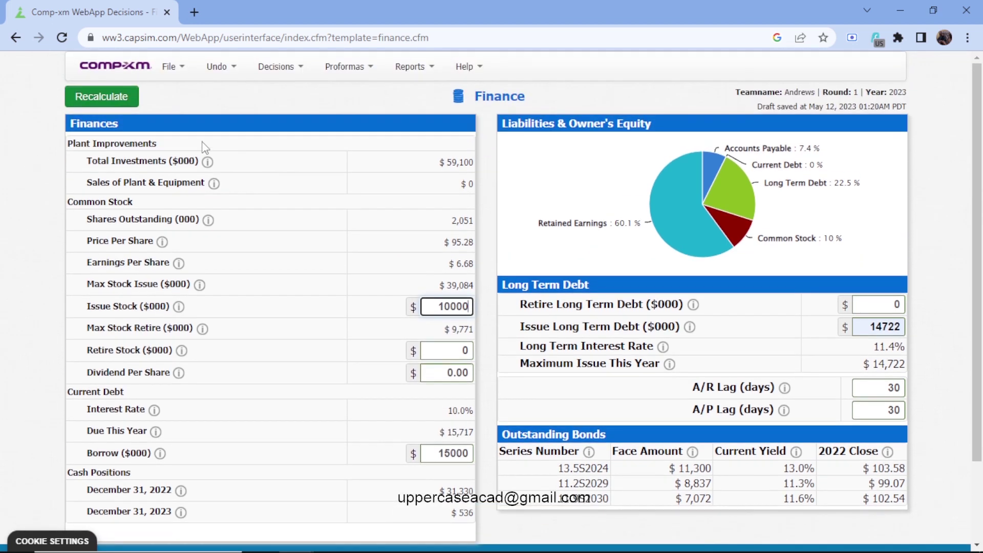
{"action": "left_click", "coordinate": [114, 100]}
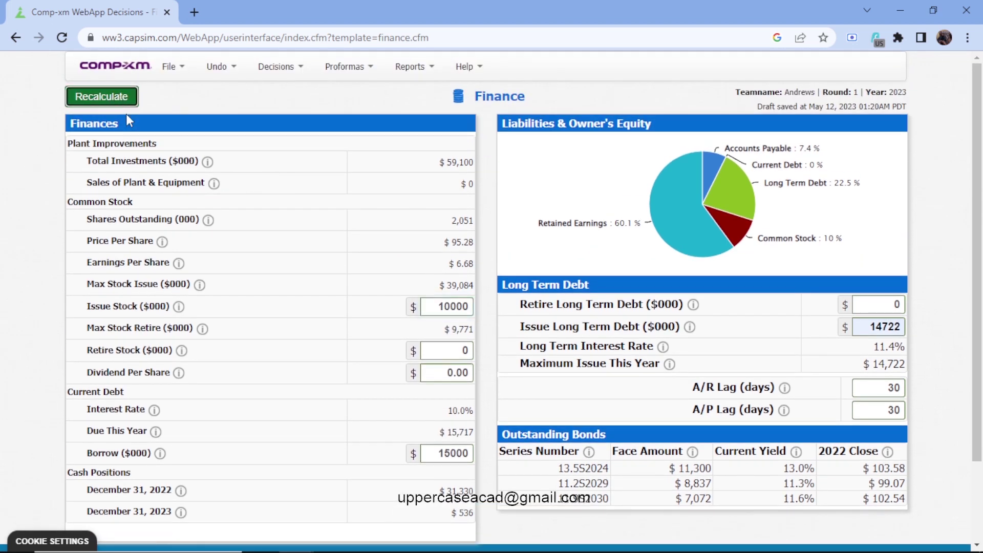
{"action": "left_click", "coordinate": [121, 98]}
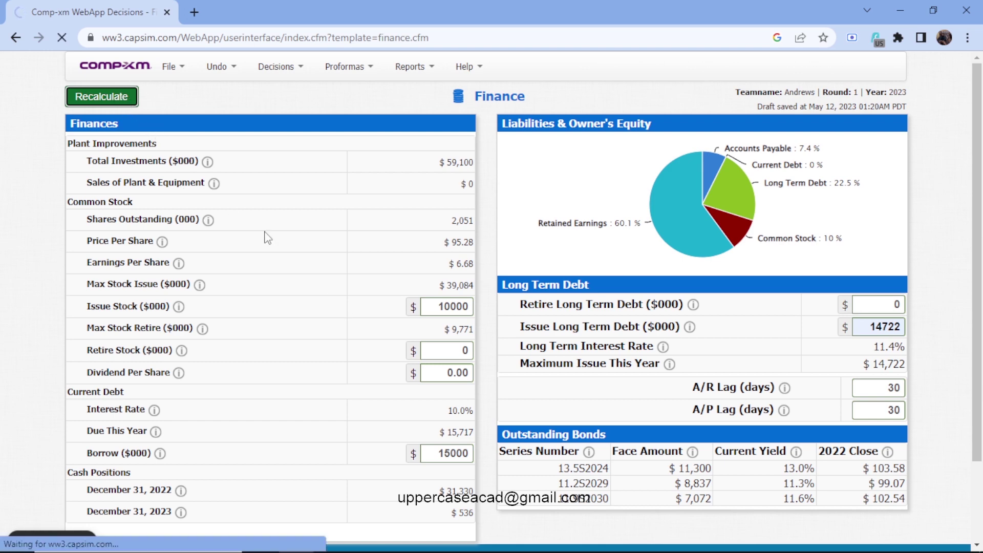
{"action": "scroll", "coordinate": [277, 247], "scroll_direction": "down", "scroll_amount": 2}
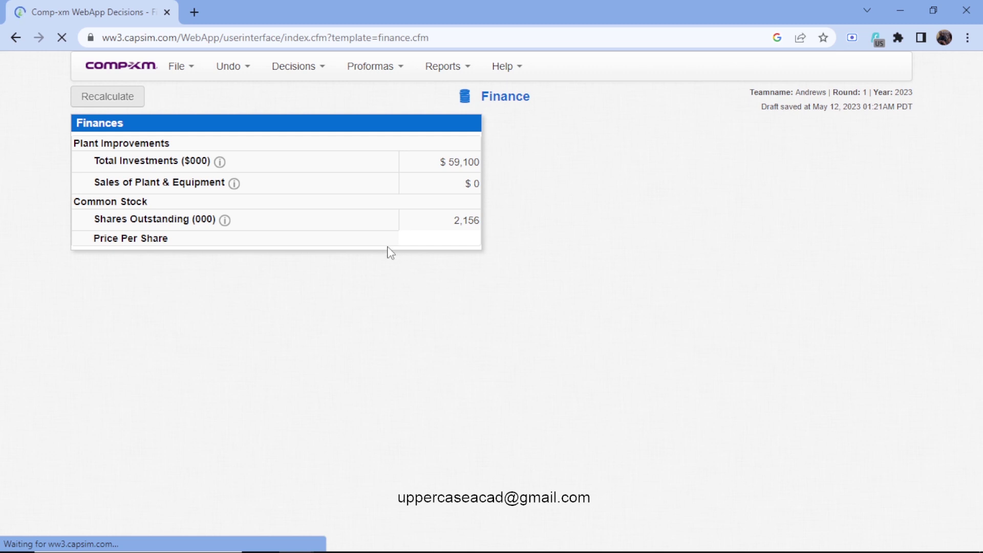
{"action": "scroll", "coordinate": [411, 358], "scroll_direction": "down", "scroll_amount": 1}
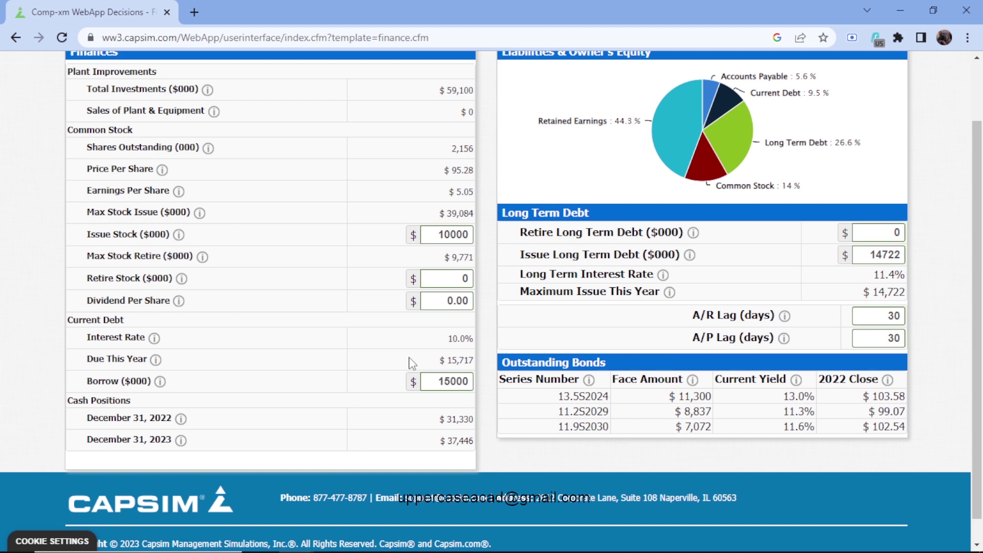
Check the scorecard's Score for Round 5 row, now 66.2 out of 80.0, and the Recapitulation.
{"action": "scroll", "coordinate": [409, 170], "scroll_direction": "up", "scroll_amount": 1}
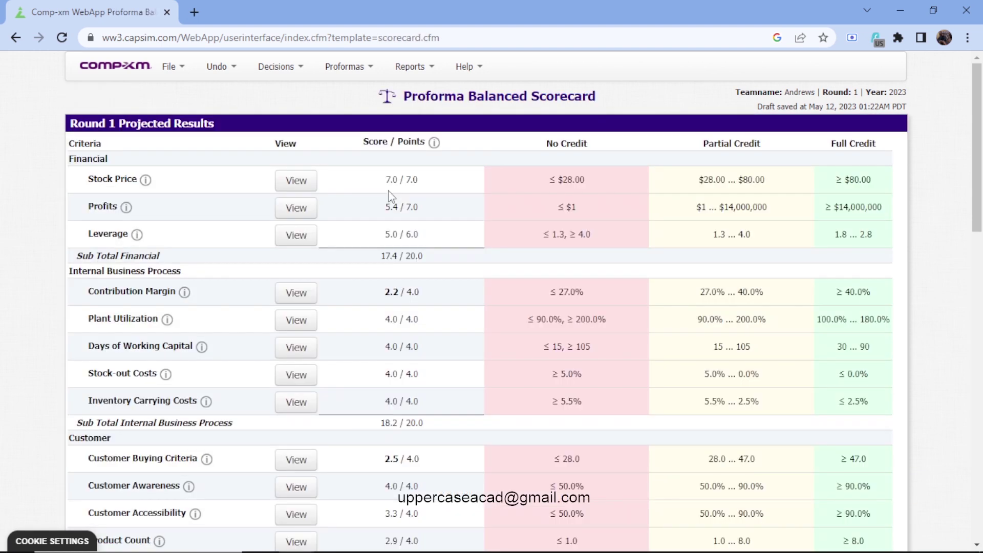
{"action": "scroll", "coordinate": [407, 211], "scroll_direction": "down", "scroll_amount": 6}
{"action": "scroll", "coordinate": [408, 211], "scroll_direction": "up", "scroll_amount": 5}
{"action": "scroll", "coordinate": [395, 210], "scroll_direction": "down", "scroll_amount": 7}
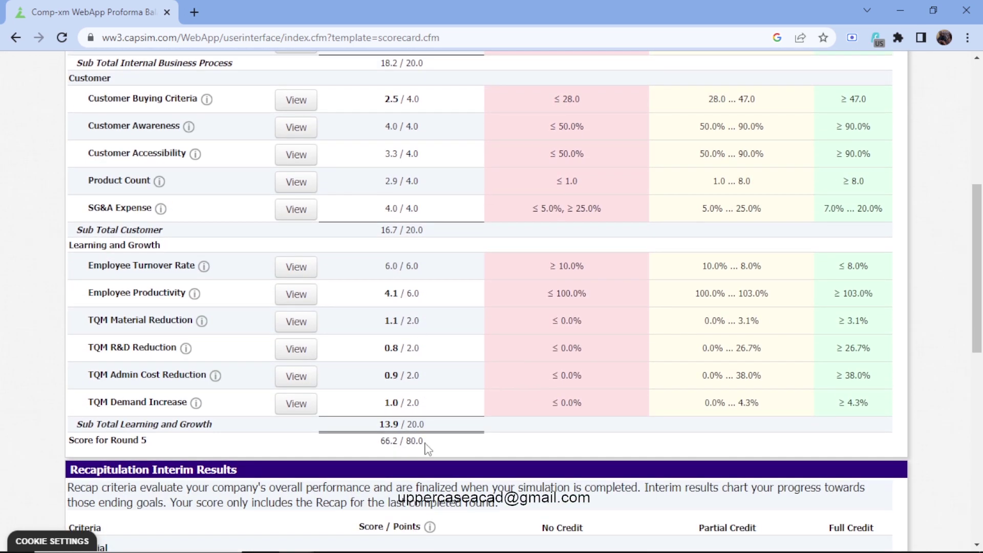
{"action": "mouse_move", "coordinate": [426, 446]}
{"action": "left_mouse_down"}
{"action": "mouse_move", "coordinate": [387, 444]}
{"action": "mouse_move", "coordinate": [445, 449]}
{"action": "left_mouse_up"}
{"action": "left_click", "coordinate": [385, 445]}
{"action": "left_click", "coordinate": [444, 448]}
{"action": "scroll", "coordinate": [487, 445], "scroll_direction": "down", "scroll_amount": 4}
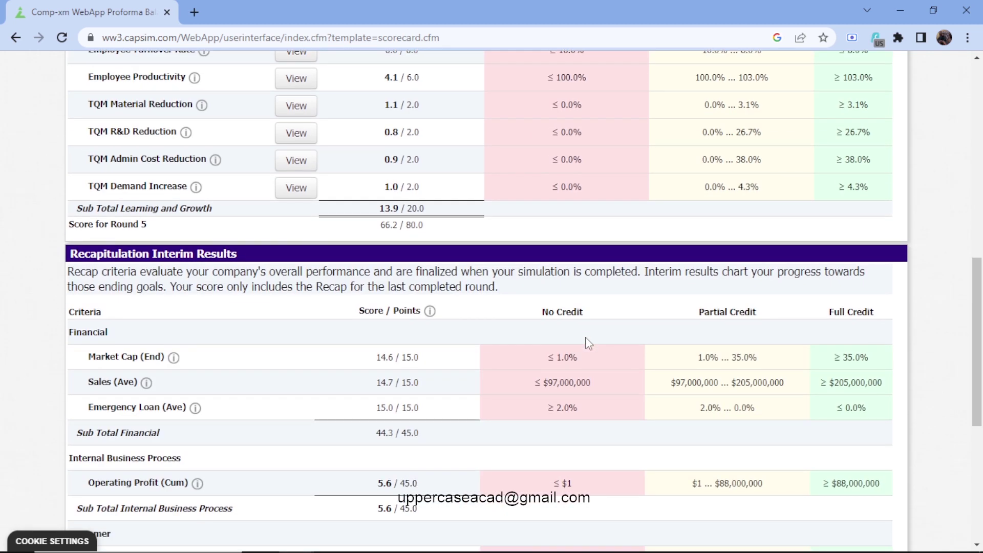